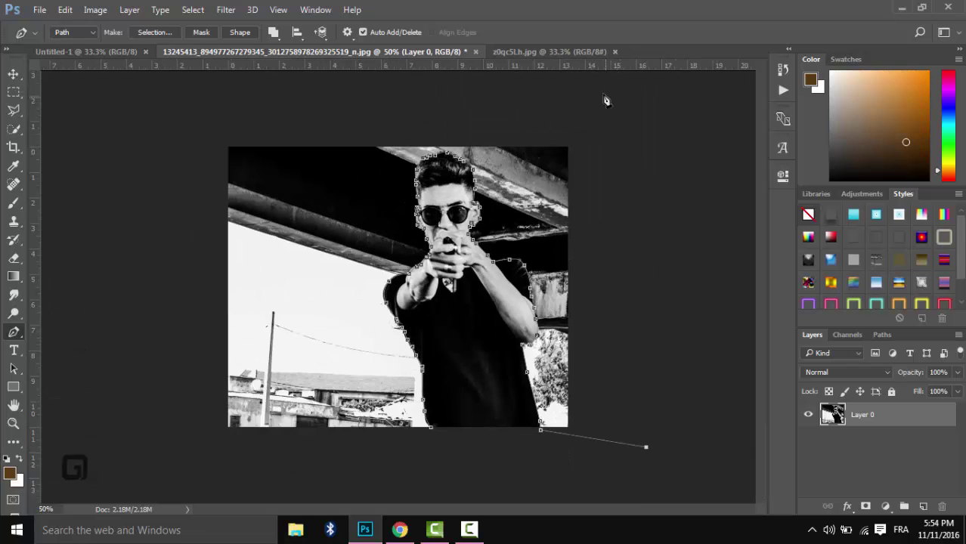
Complete the Pen path around the man's background, running outside the canvas and closing at the shirt's lower edge
{"action": "left_click", "coordinate": [193, 117]}
{"action": "left_click", "coordinate": [220, 467]}
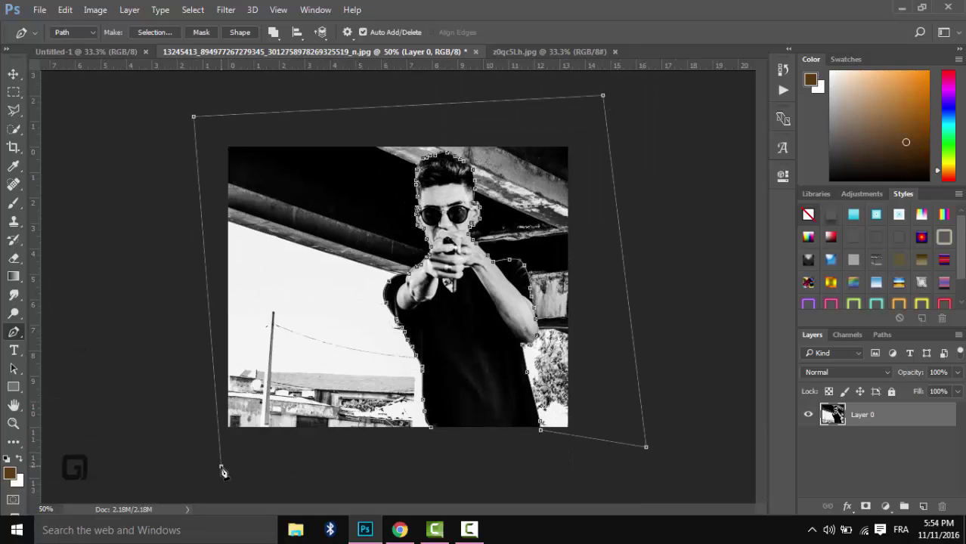
{"action": "left_click", "coordinate": [431, 428]}
Convert the path to a selection, delete the background around the man, and deselect
{"action": "right_click", "coordinate": [348, 255]}
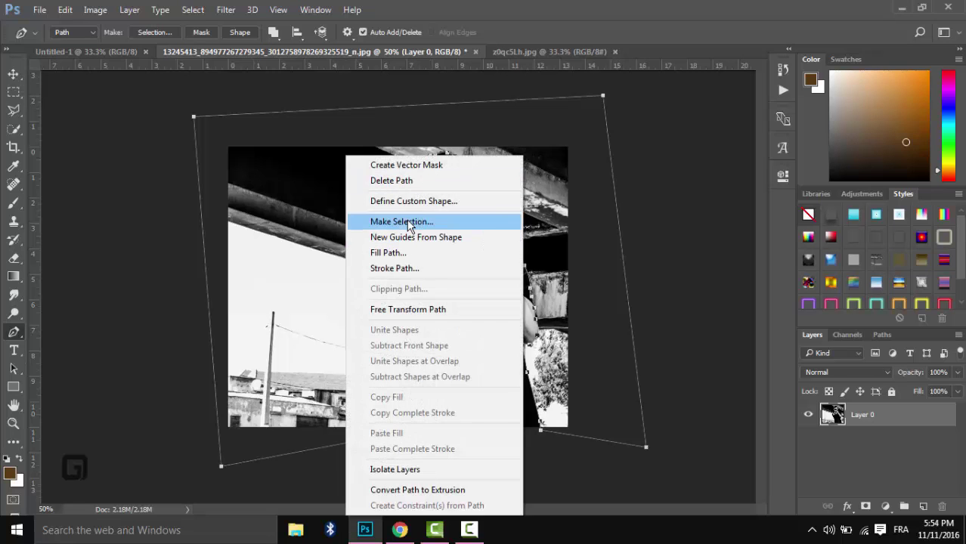
{"action": "left_click", "coordinate": [407, 222]}
{"action": "key", "text": "Return"}
{"action": "key", "text": "ctrl+shift+i"}
{"action": "key", "text": "Delete"}
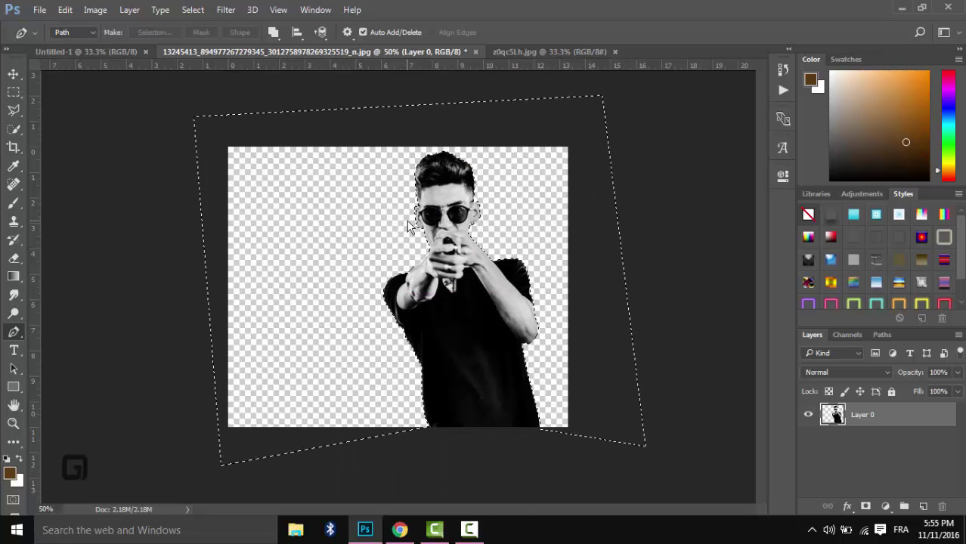
{"action": "left_click", "coordinate": [13, 94]}
{"action": "left_click", "coordinate": [96, 112]}
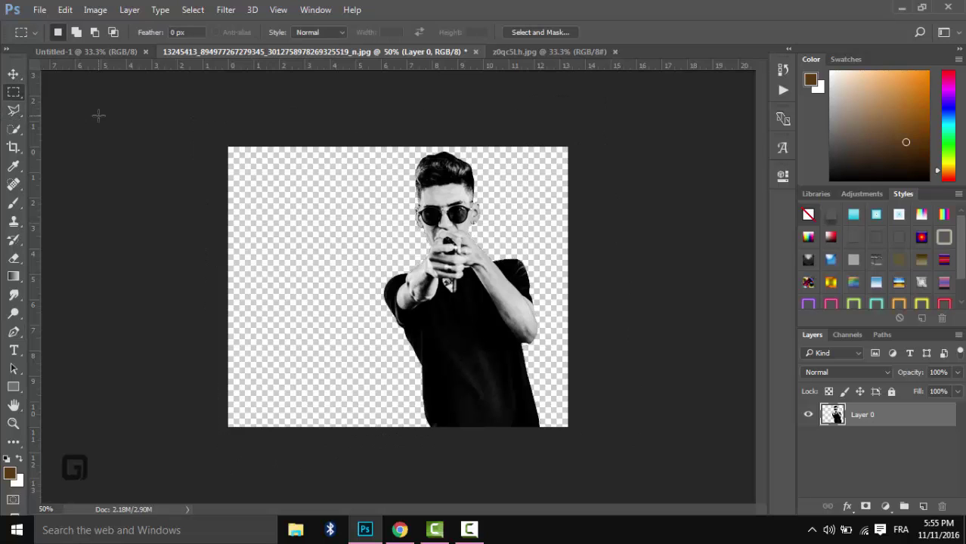
Apply the Topaz Adjust 5 filter to the cut-out man with the Dynamic Pop II preset from the HDR Collection
{"action": "left_click", "coordinate": [226, 10]}
{"action": "mouse_move", "coordinate": [354, 308]}
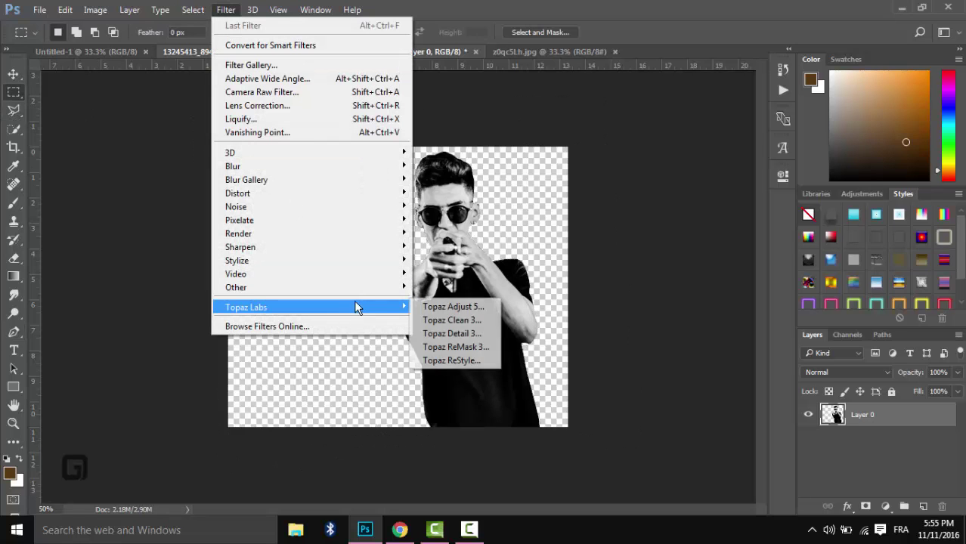
{"action": "left_click", "coordinate": [425, 305]}
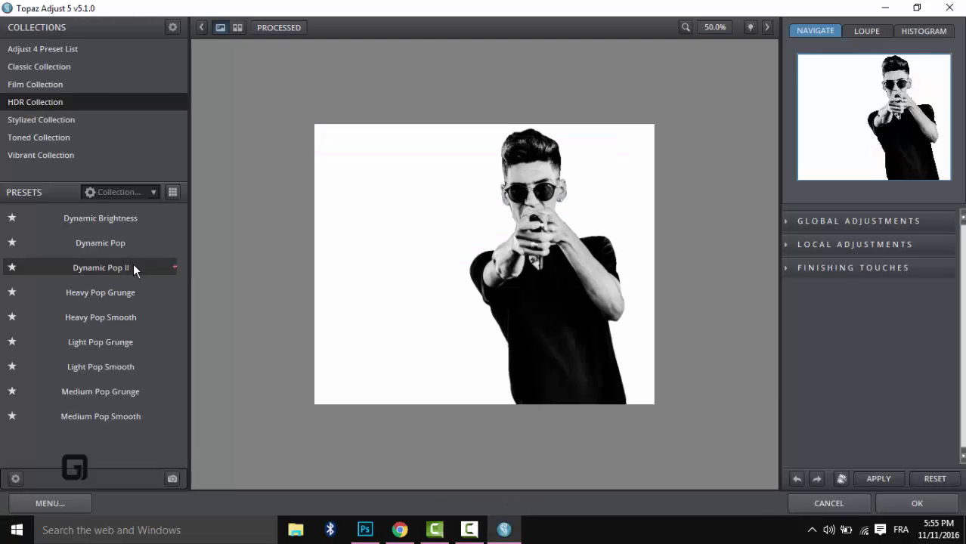
{"action": "left_click", "coordinate": [133, 268]}
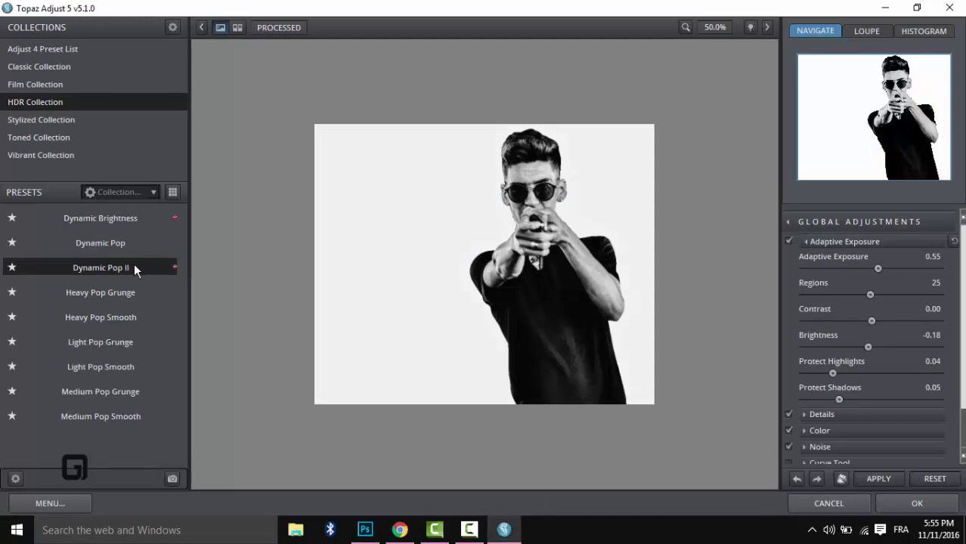
{"action": "left_click", "coordinate": [882, 506]}
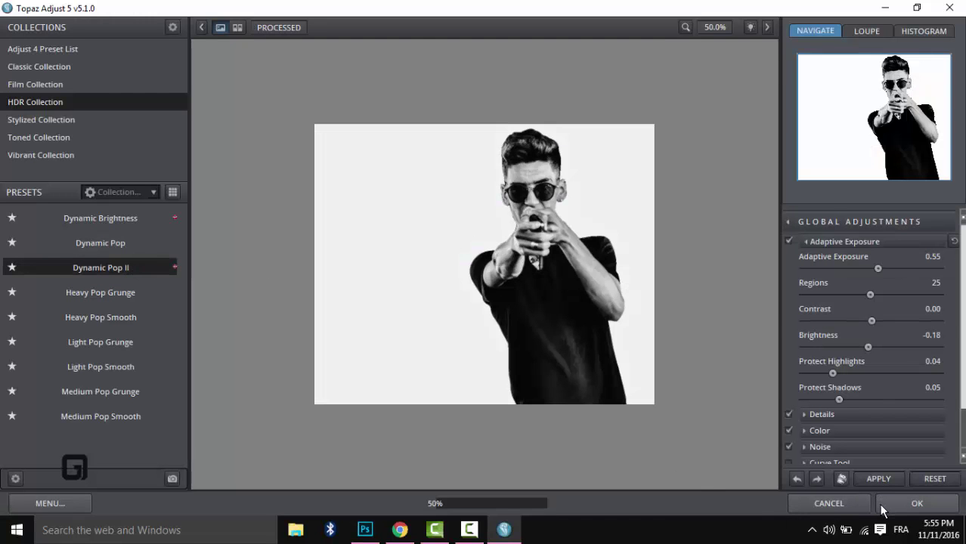
Move the cut-out man into the Untitled-1 document, scale him to about 157% and centre him along the lower edge
{"action": "left_click", "coordinate": [13, 74]}
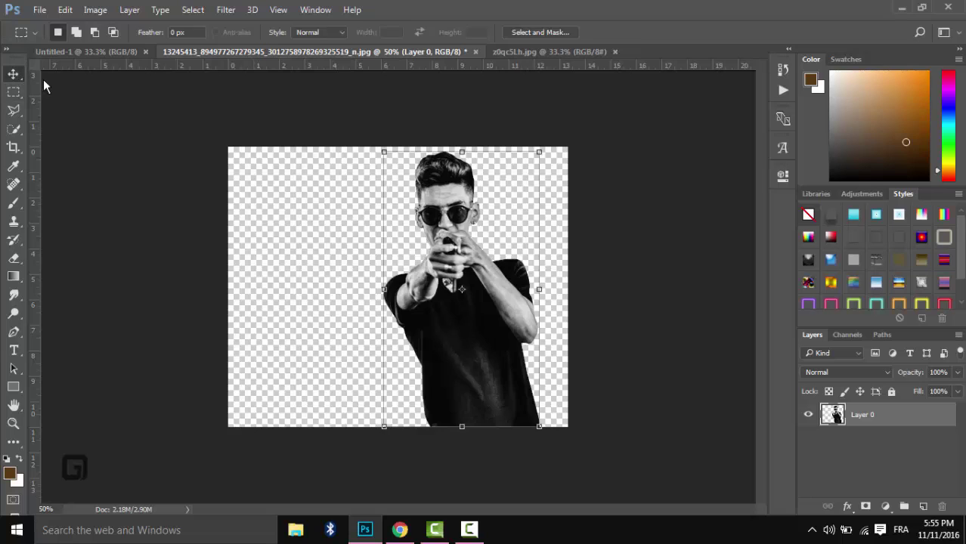
{"action": "left_click_drag", "start_coordinate": [454, 166], "coordinate": [394, 293]}
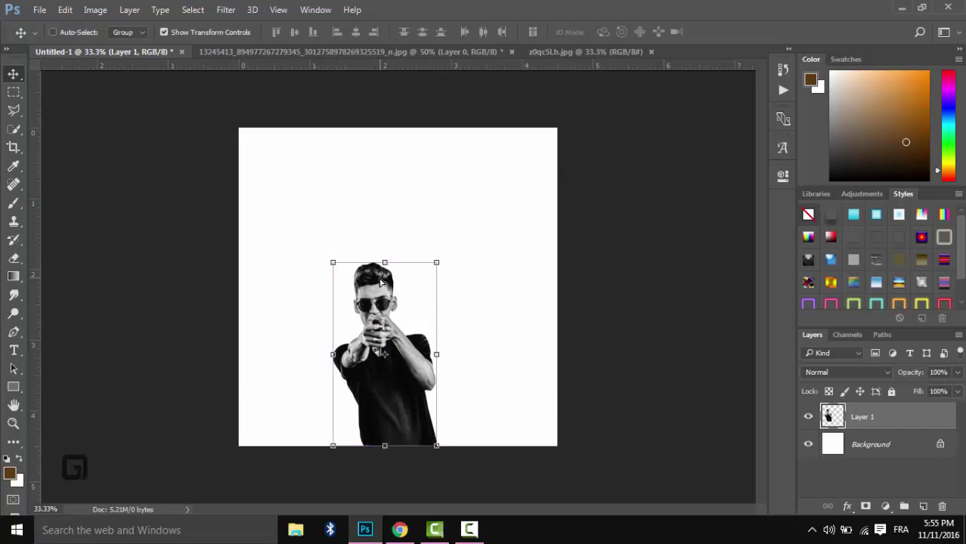
{"action": "left_click_drag", "start_coordinate": [436, 262], "coordinate": [524, 172]}
{"action": "left_click_drag", "start_coordinate": [426, 243], "coordinate": [409, 242]}
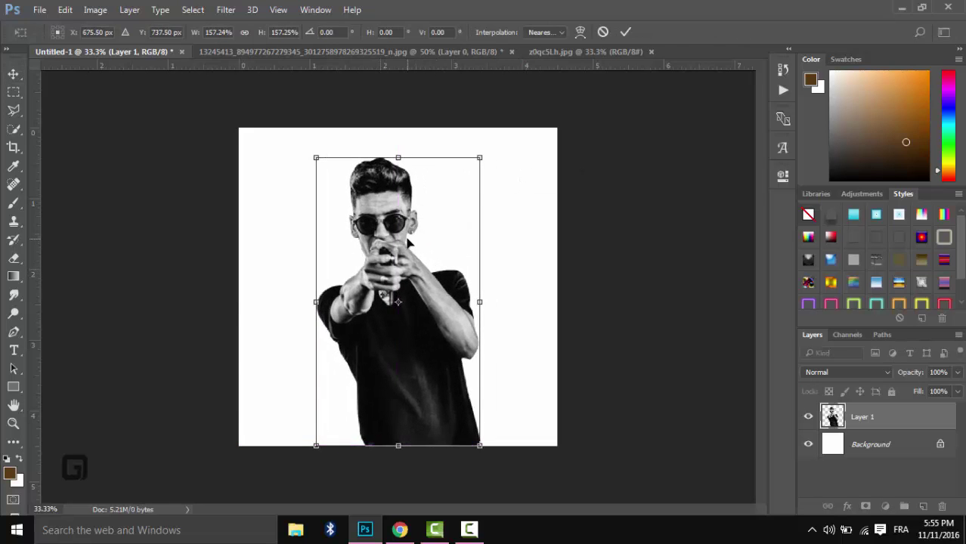
{"action": "key", "text": "Return"}
Smooth the skin on the man's face and hands with the Smudge tool, using a 25 px brush at 20% strength
{"action": "key", "text": "ctrl+plus"}
{"action": "key", "text": "ctrl+plus"}
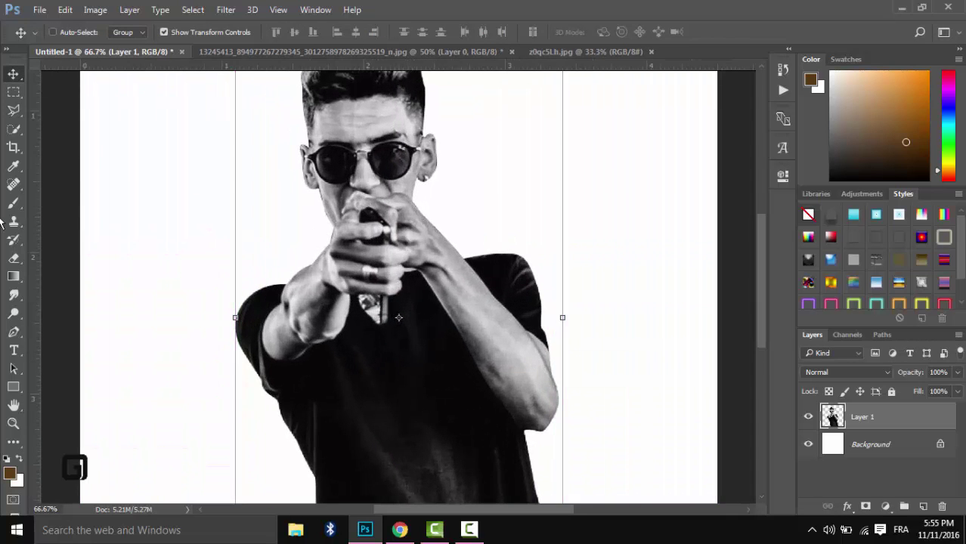
{"action": "left_click", "coordinate": [12, 296]}
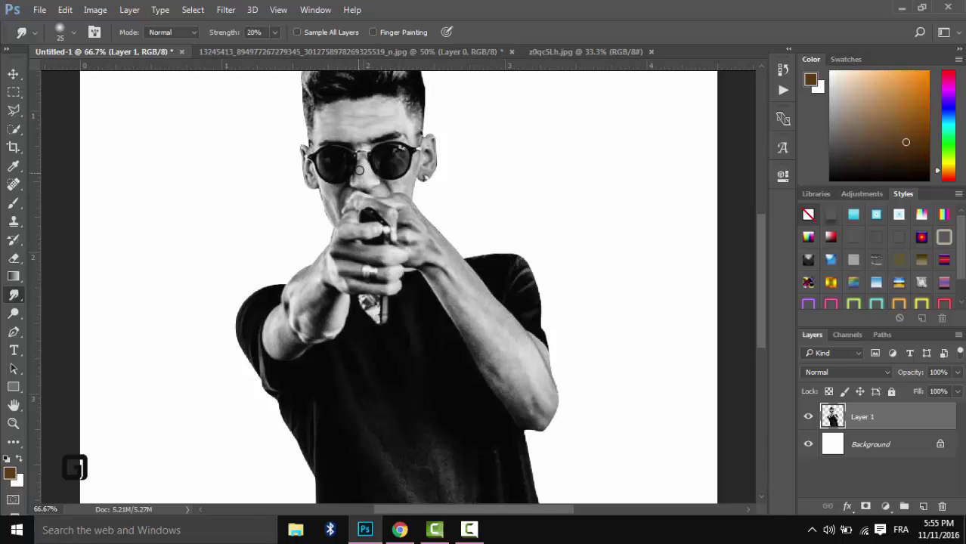
{"action": "key", "text": "ctrl+plus"}
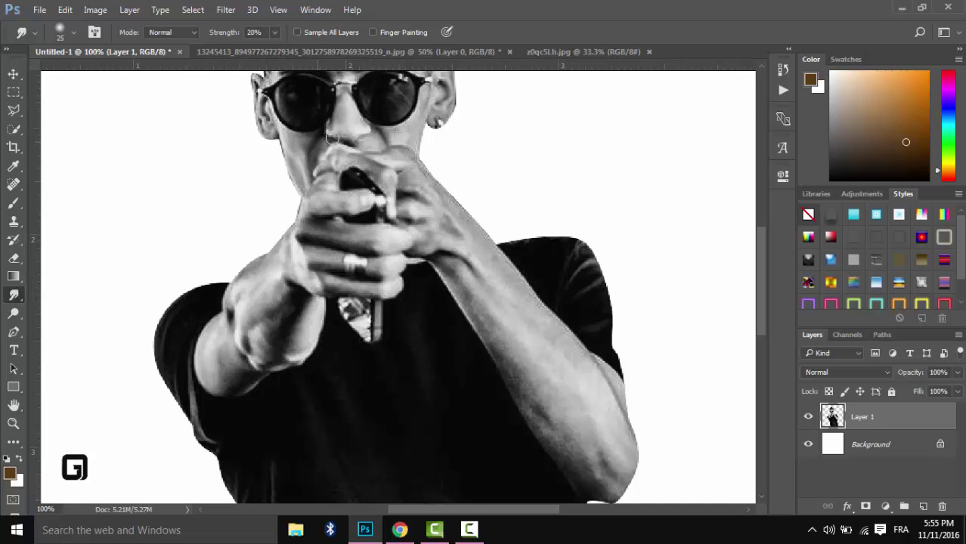
Enlarge the Smudge brush to 78 px and smooth the skin on both forearms
{"action": "left_click", "coordinate": [74, 32]}
{"action": "left_click", "coordinate": [281, 324]}
{"action": "mouse_move", "coordinate": [266, 300]}
{"action": "left_mouse_down"}
{"action": "mouse_move", "coordinate": [213, 403]}
{"action": "mouse_move", "coordinate": [218, 375]}
{"action": "mouse_move", "coordinate": [227, 376]}
{"action": "mouse_move", "coordinate": [219, 353]}
{"action": "left_mouse_up"}
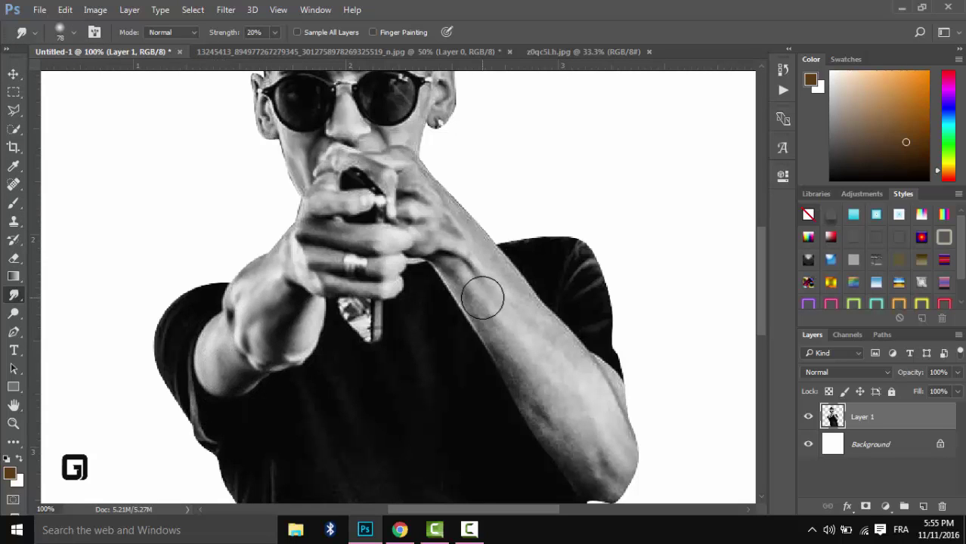
{"action": "mouse_move", "coordinate": [479, 263]}
{"action": "left_mouse_down"}
{"action": "mouse_move", "coordinate": [539, 373]}
{"action": "mouse_move", "coordinate": [471, 290]}
{"action": "mouse_move", "coordinate": [602, 480]}
{"action": "mouse_move", "coordinate": [602, 450]}
{"action": "mouse_move", "coordinate": [523, 343]}
{"action": "mouse_move", "coordinate": [564, 365]}
{"action": "mouse_move", "coordinate": [434, 224]}
{"action": "mouse_move", "coordinate": [438, 214]}
{"action": "mouse_move", "coordinate": [457, 240]}
{"action": "left_mouse_up"}
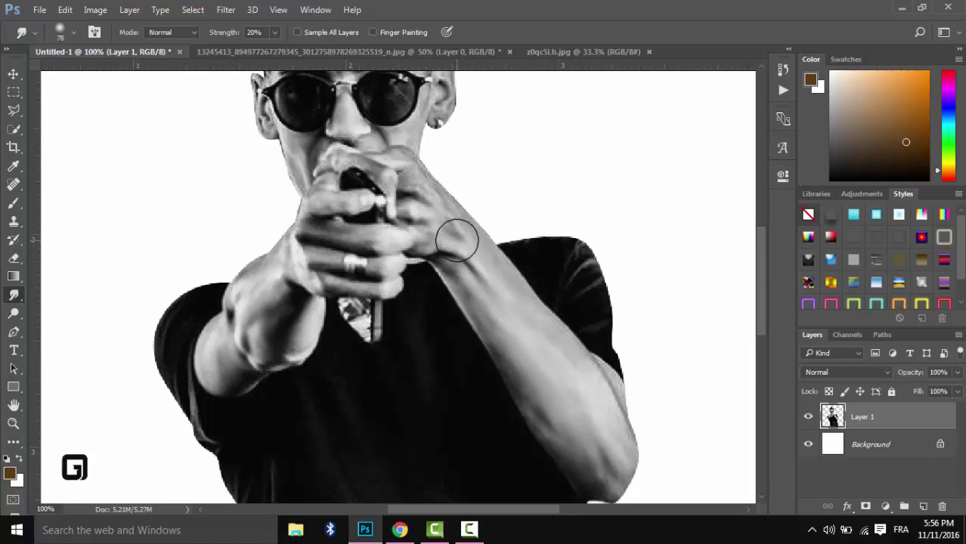
{"action": "key", "text": "ctrl+minus"}
{"action": "key", "text": "ctrl+minus"}
{"action": "key", "text": "ctrl+minus"}
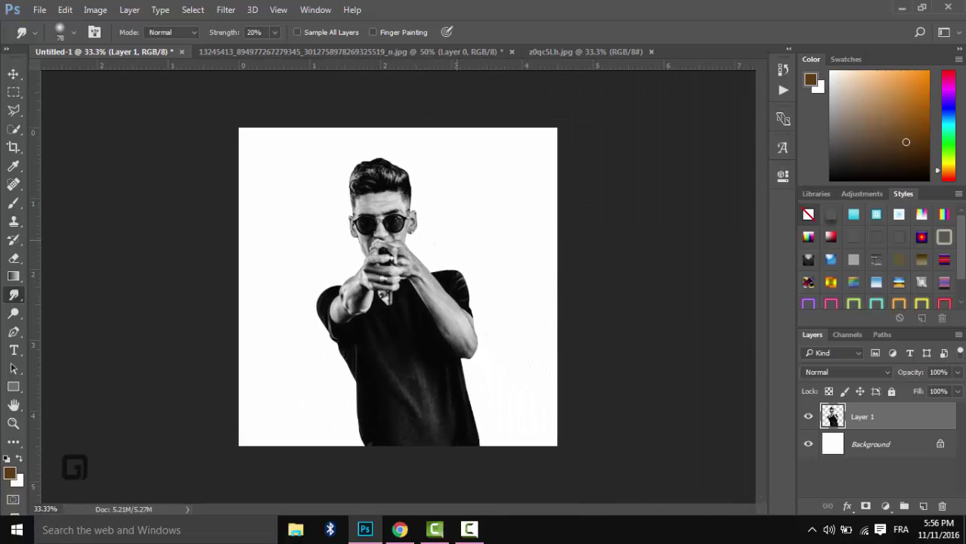
Close the original portrait photo document without saving its changes
{"action": "left_click", "coordinate": [13, 73]}
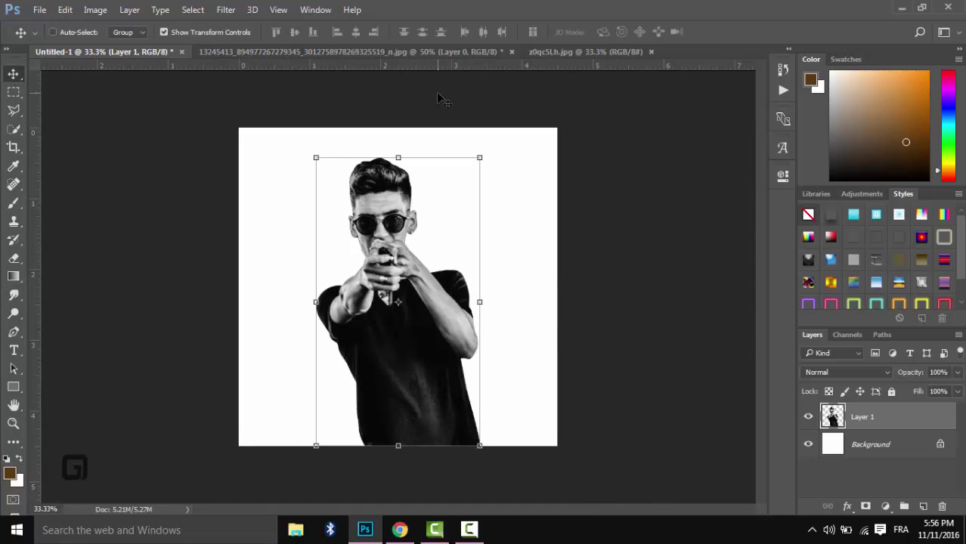
{"action": "left_click", "coordinate": [512, 53]}
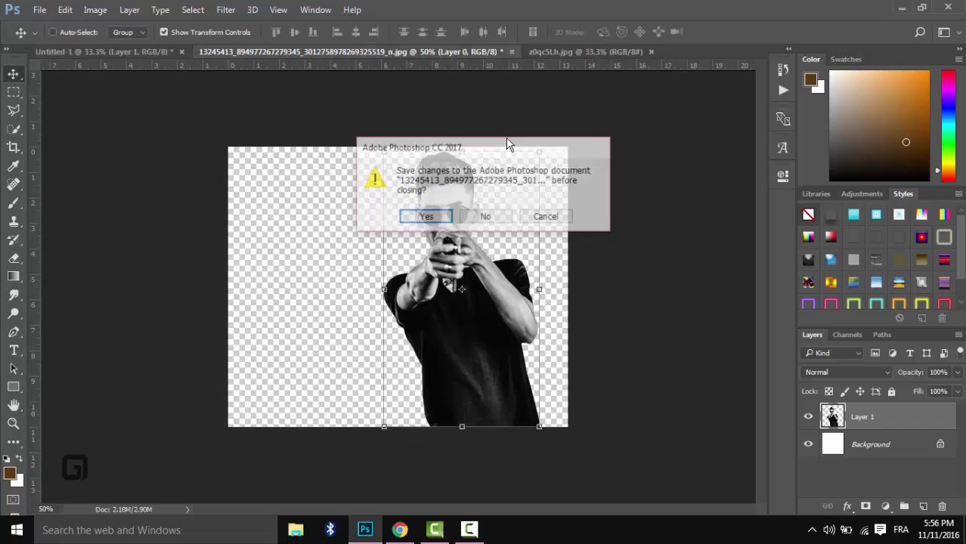
{"action": "left_click", "coordinate": [490, 216]}
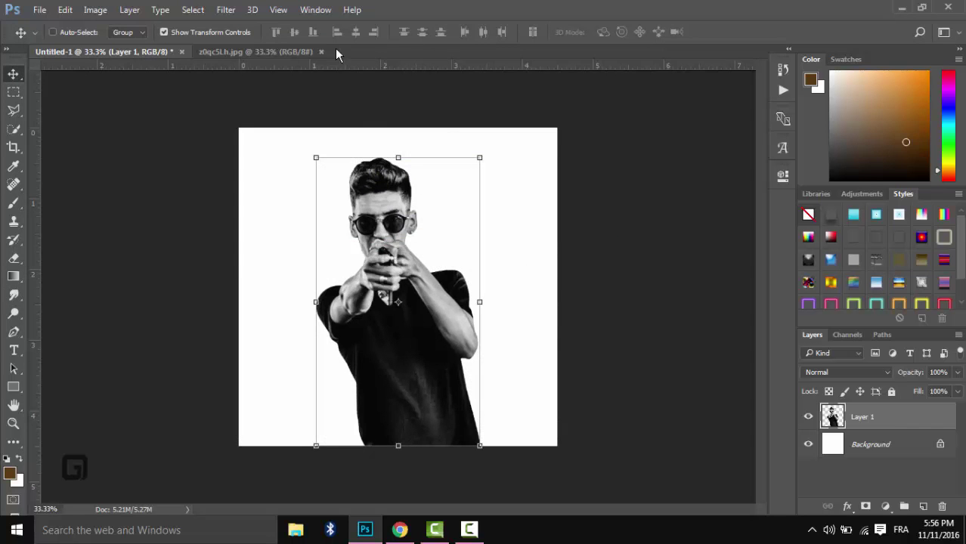
Unlock the aerial city image in z0qc5Lh.jpg, bring it into Untitled-1 and place its layer beneath the man
{"action": "left_click", "coordinate": [301, 53]}
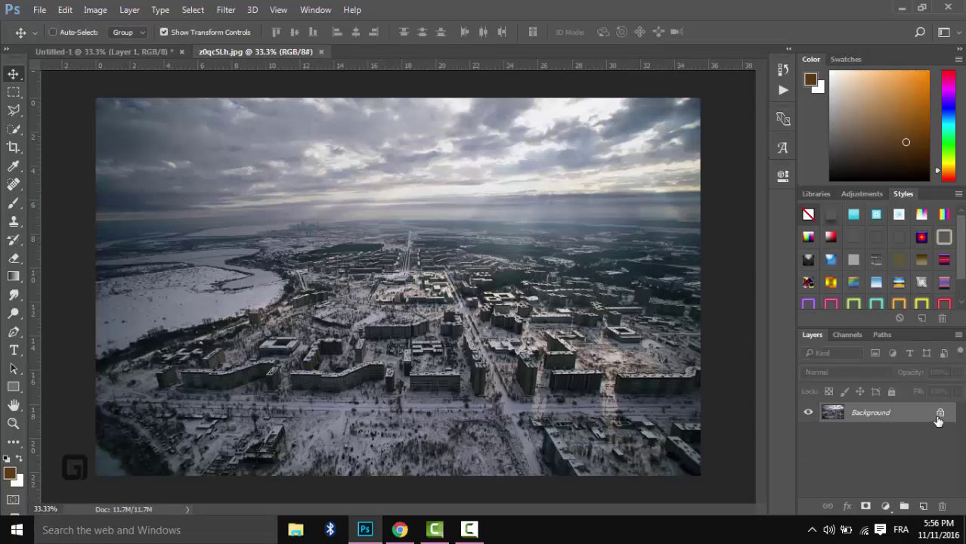
{"action": "left_click", "coordinate": [939, 412]}
{"action": "mouse_move", "coordinate": [302, 144]}
{"action": "left_mouse_down"}
{"action": "mouse_move", "coordinate": [121, 52]}
{"action": "mouse_move", "coordinate": [372, 190]}
{"action": "mouse_move", "coordinate": [330, 147]}
{"action": "mouse_move", "coordinate": [304, 139]}
{"action": "left_mouse_up"}
{"action": "left_click_drag", "start_coordinate": [864, 424], "coordinate": [878, 443]}
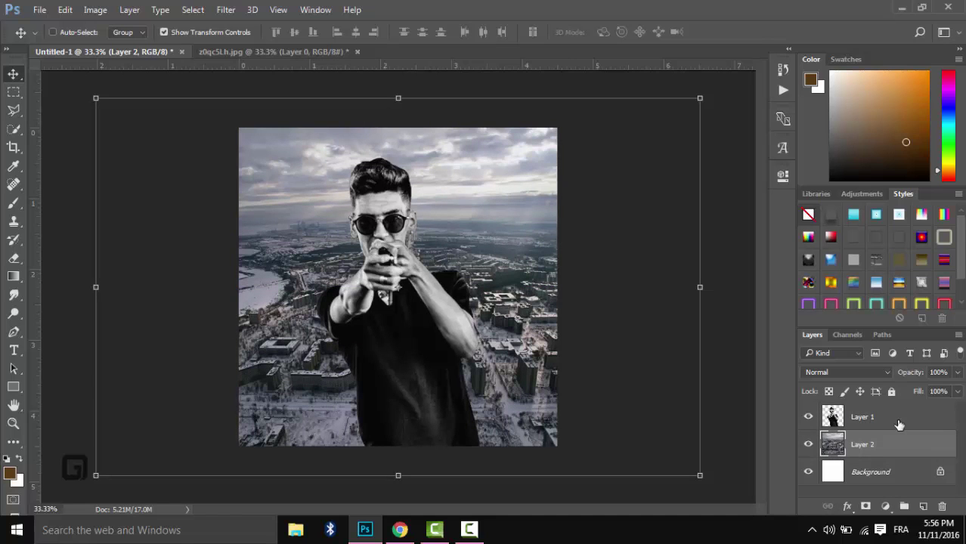
Add a new layer above the man and fill it with black using the default foreground colour
{"action": "left_click", "coordinate": [899, 424]}
{"action": "left_click", "coordinate": [923, 507]}
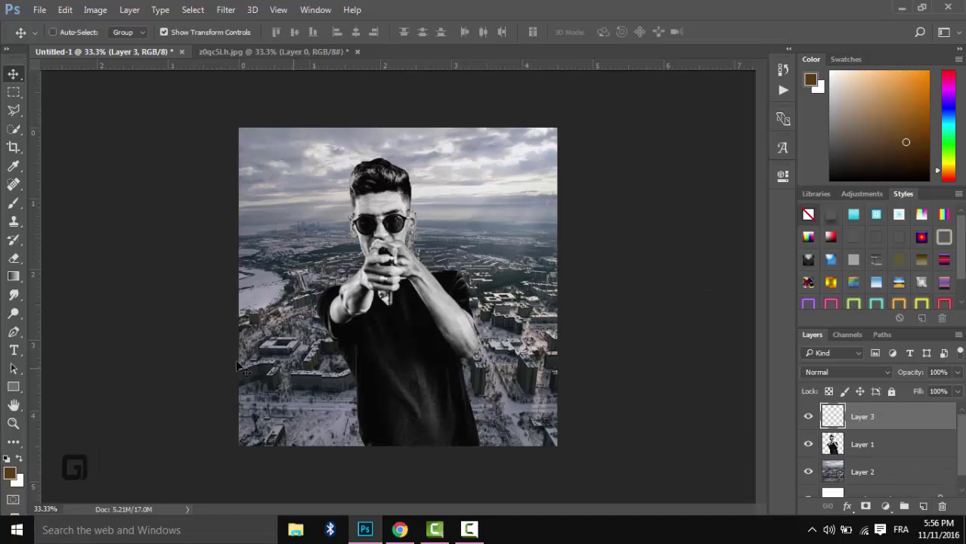
{"action": "left_click", "coordinate": [7, 460]}
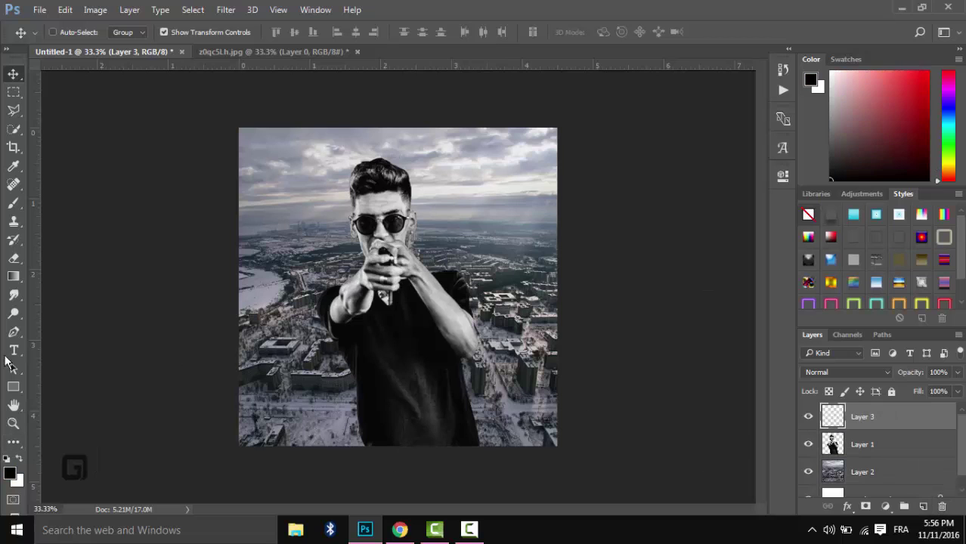
{"action": "left_click", "coordinate": [15, 279]}
{"action": "left_click", "coordinate": [48, 290]}
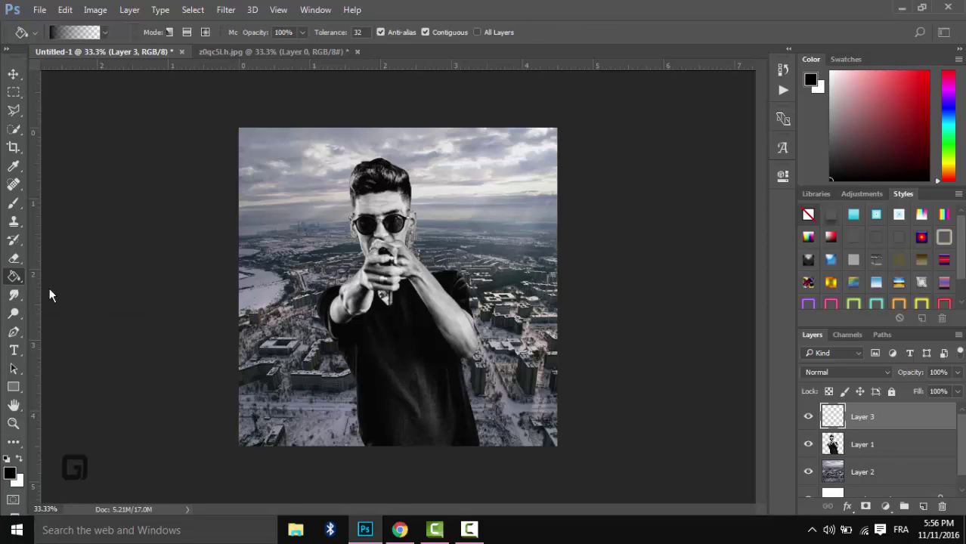
{"action": "key", "text": "alt+BackSpace"}
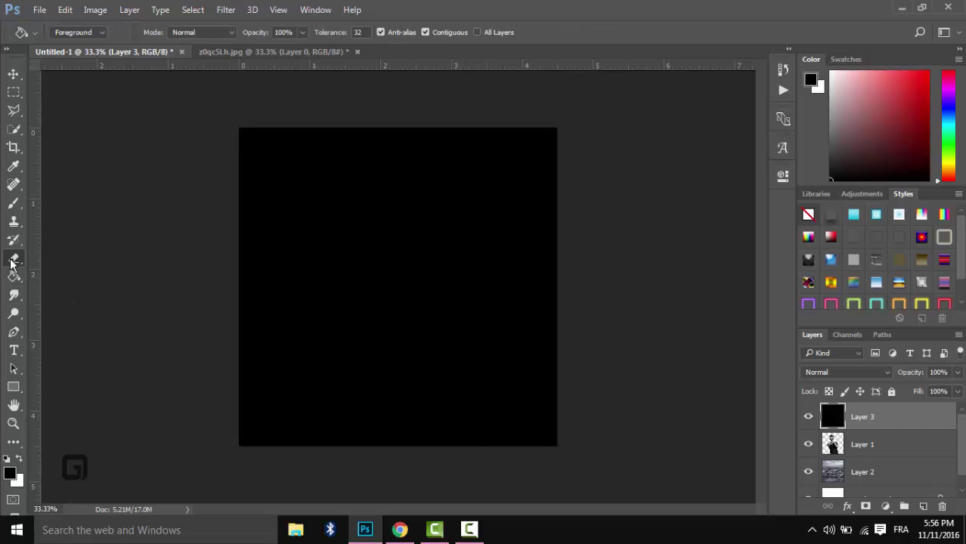
Erase the centre of the black layer with a soft 1600 px Eraser brush, leaving a vignette around the canvas edges
{"action": "left_click", "coordinate": [13, 258]}
{"action": "left_click", "coordinate": [73, 34]}
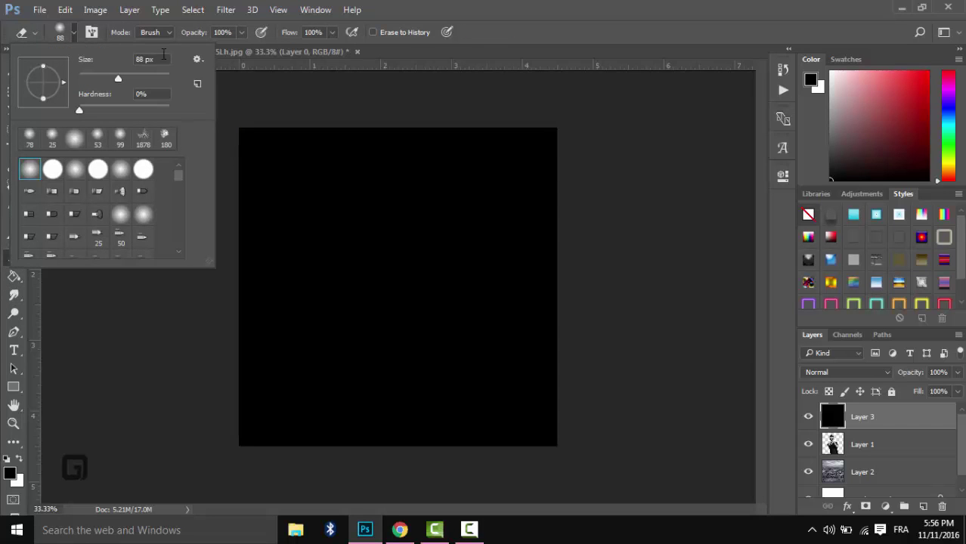
{"action": "type", "text": "1600"}
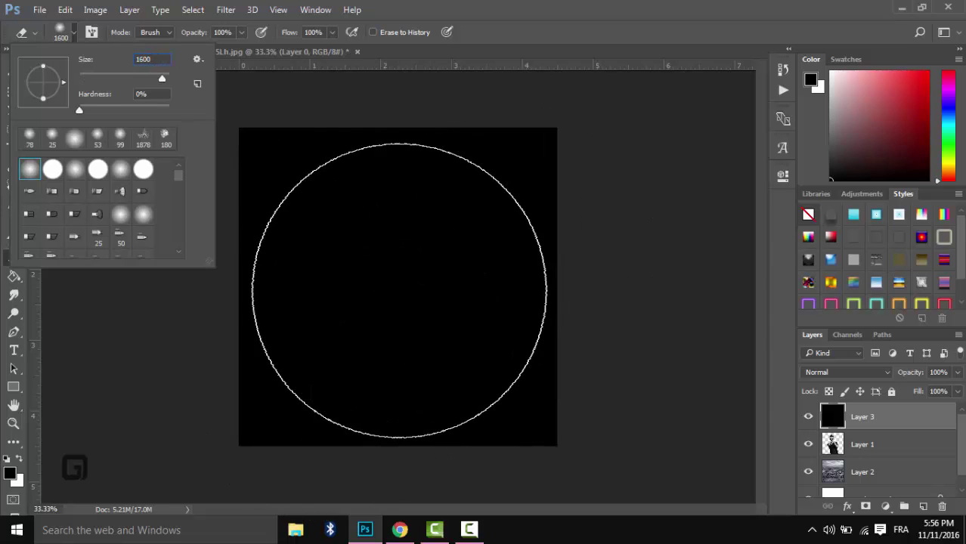
{"action": "left_click", "coordinate": [398, 290]}
{"action": "left_click", "coordinate": [398, 290]}
{"action": "left_click", "coordinate": [398, 290]}
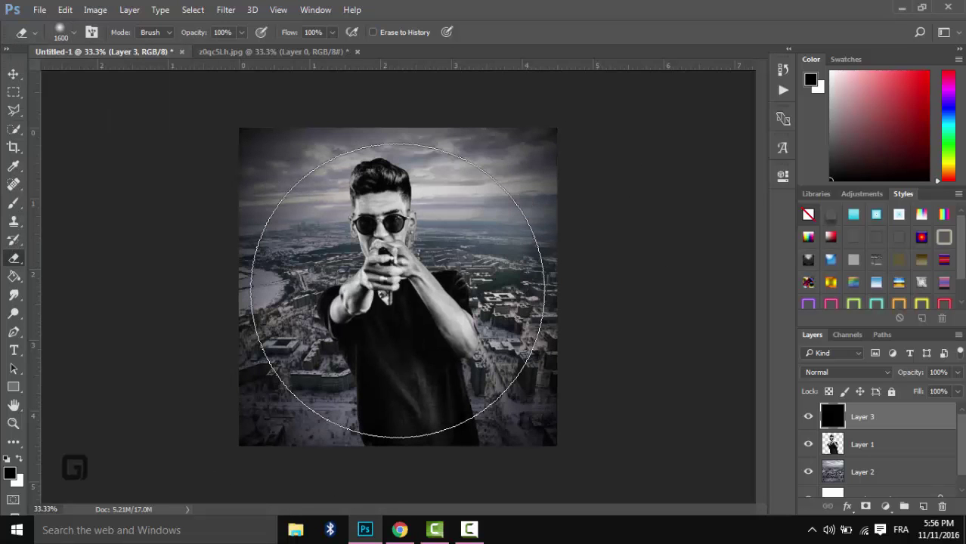
{"action": "left_click", "coordinate": [390, 289]}
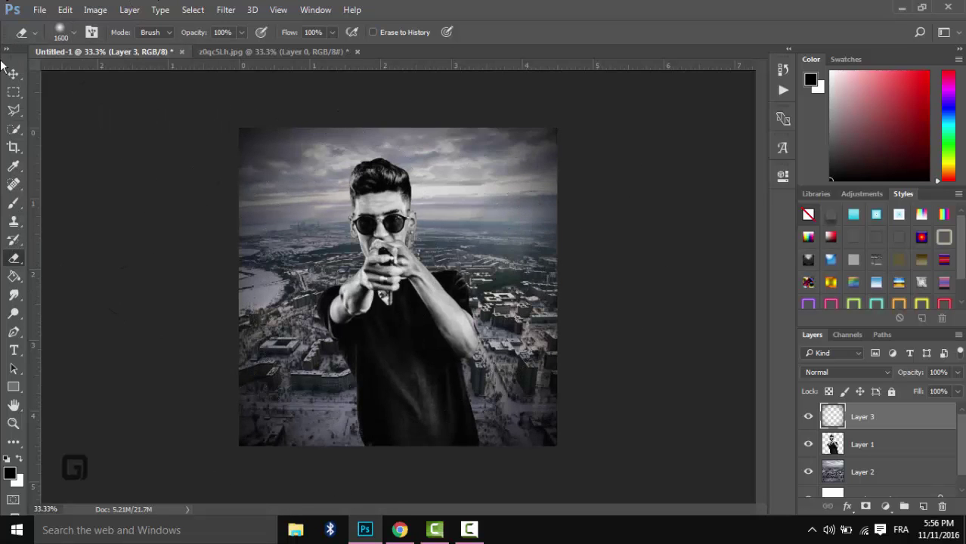
{"action": "left_click", "coordinate": [14, 74]}
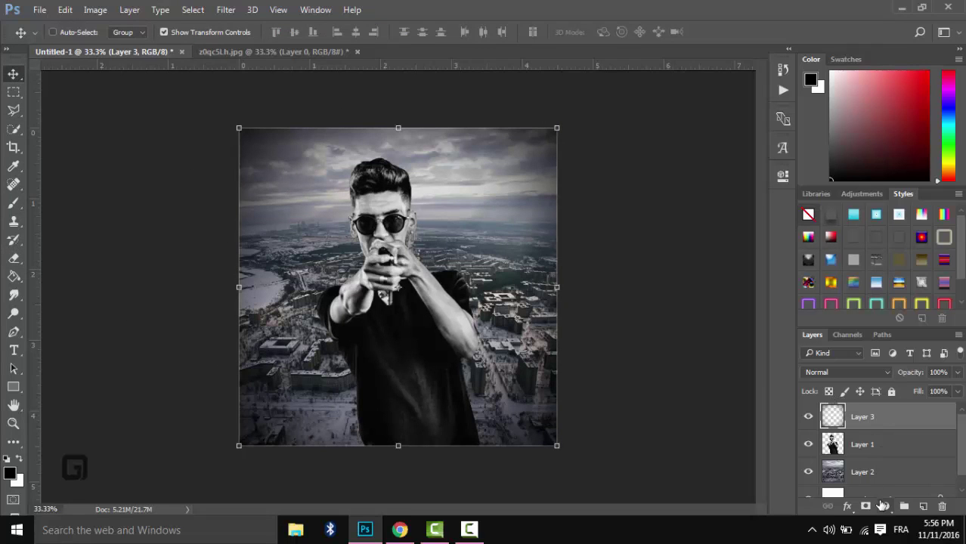
Add a new layer and draw black-to-transparent linear gradients upward from the canvas's lower edge to about the man's chest
{"action": "left_click", "coordinate": [922, 507]}
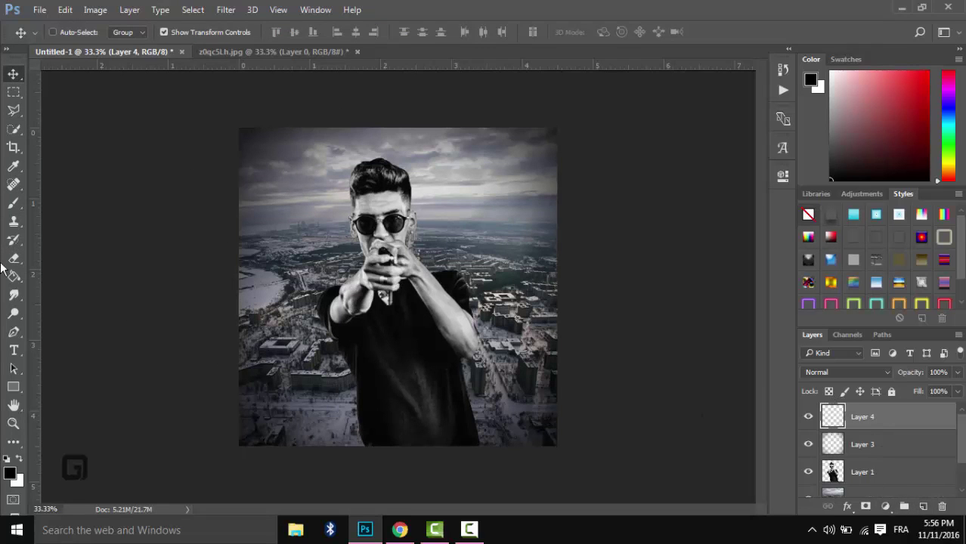
{"action": "left_click_drag", "start_coordinate": [9, 278], "coordinate": [75, 278]}
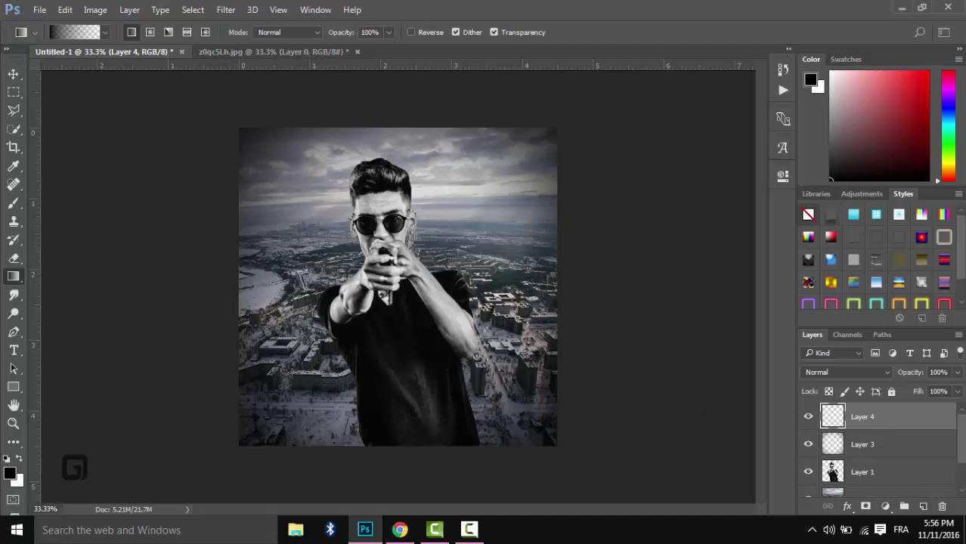
{"action": "left_click_drag", "start_coordinate": [395, 463], "coordinate": [394, 324]}
{"action": "left_click_drag", "start_coordinate": [407, 459], "coordinate": [399, 306]}
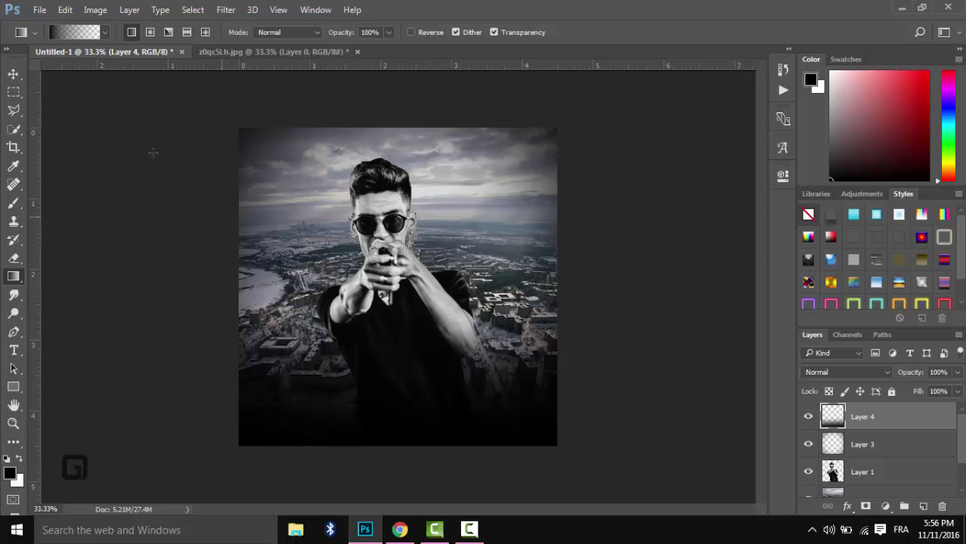
{"action": "left_click", "coordinate": [13, 74]}
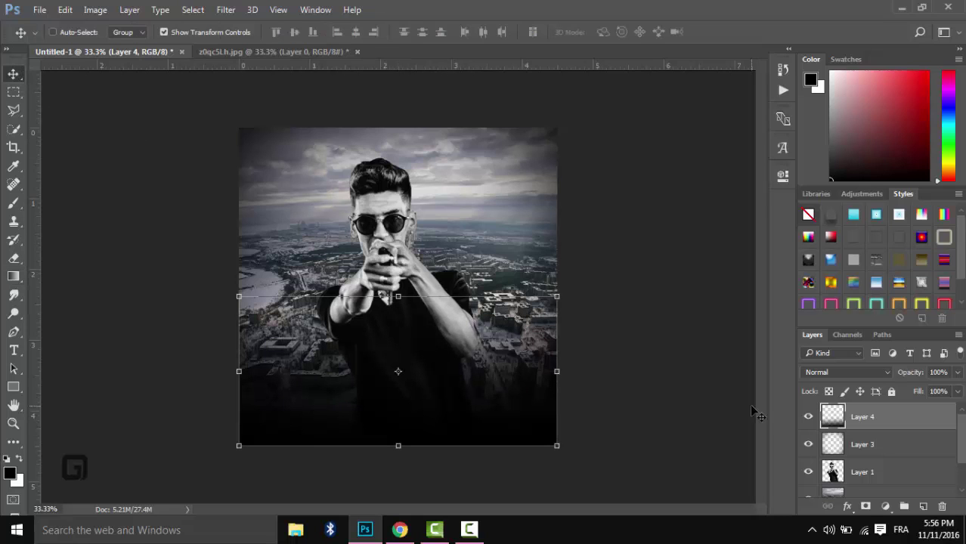
Add a Solid Color fill layer in dark olive-brown 5b4b19 above the gradient layer and blend it with Soft Light
{"action": "left_click", "coordinate": [885, 506]}
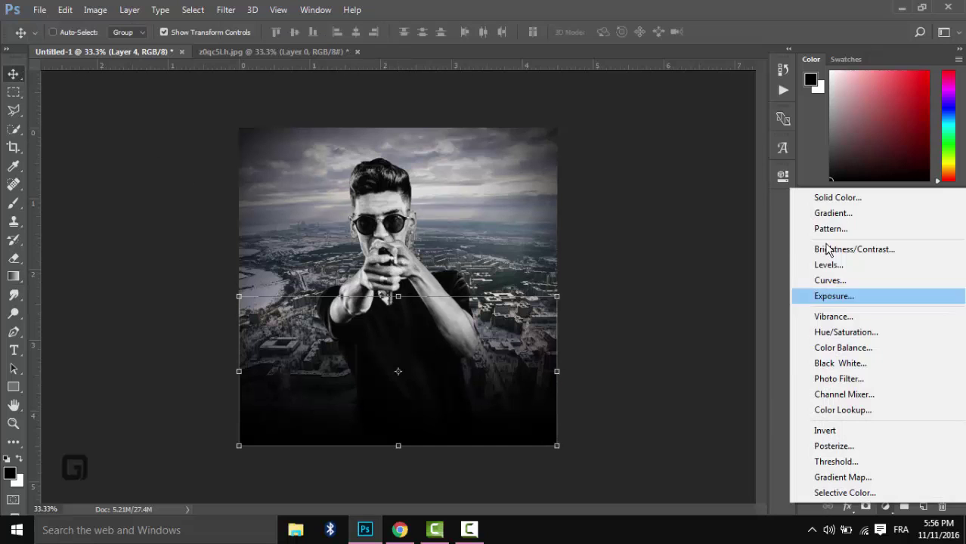
{"action": "left_click", "coordinate": [806, 198]}
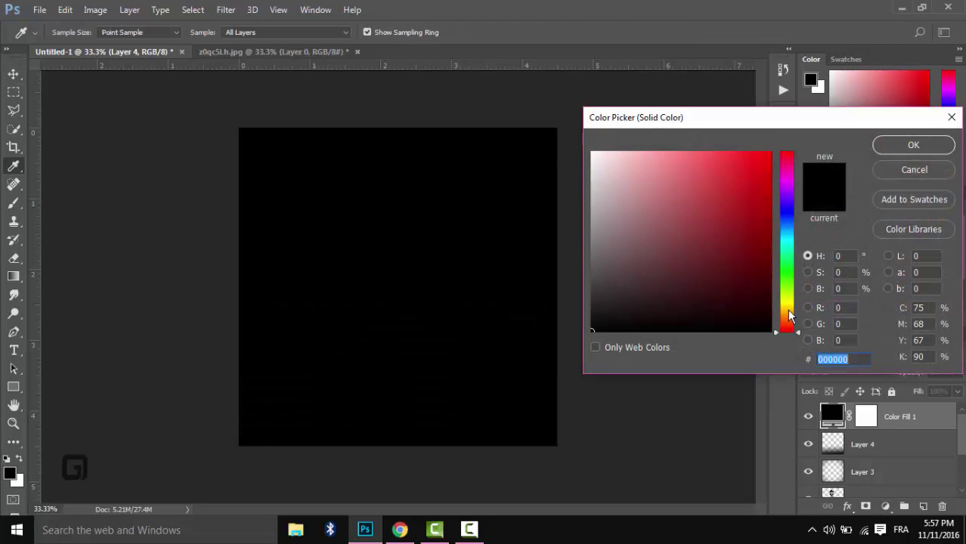
{"action": "left_click", "coordinate": [787, 309]}
{"action": "left_click_drag", "start_coordinate": [717, 244], "coordinate": [721, 267]}
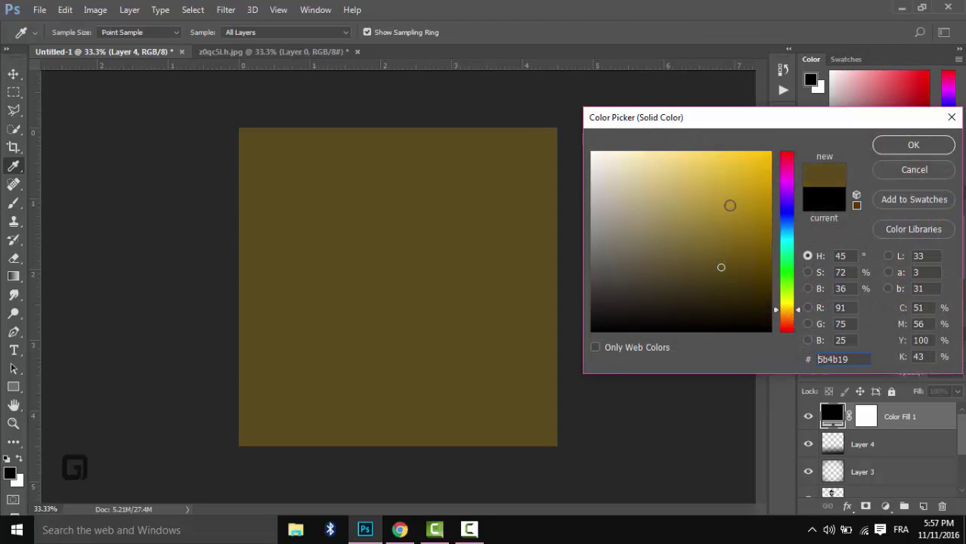
{"action": "left_click", "coordinate": [913, 144]}
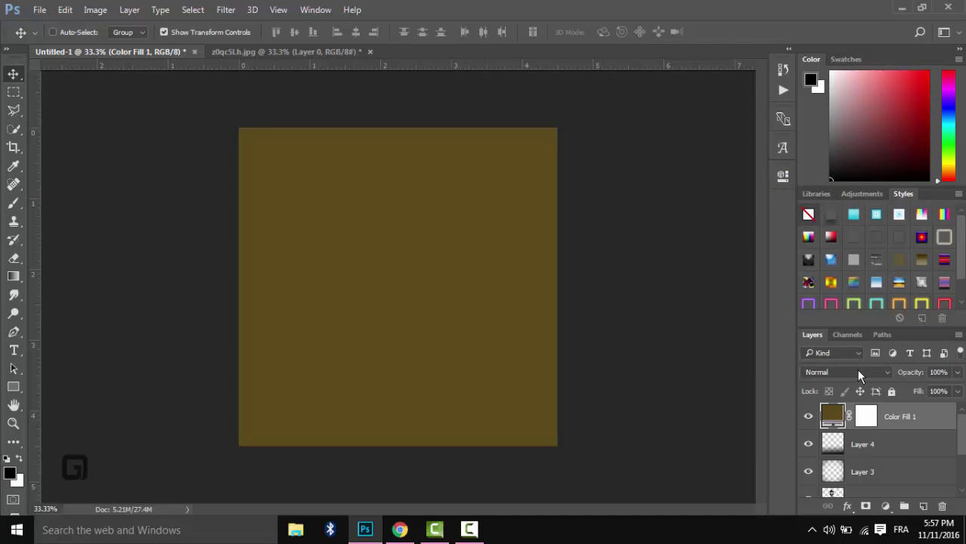
{"action": "left_click", "coordinate": [856, 368]}
{"action": "left_click", "coordinate": [842, 233]}
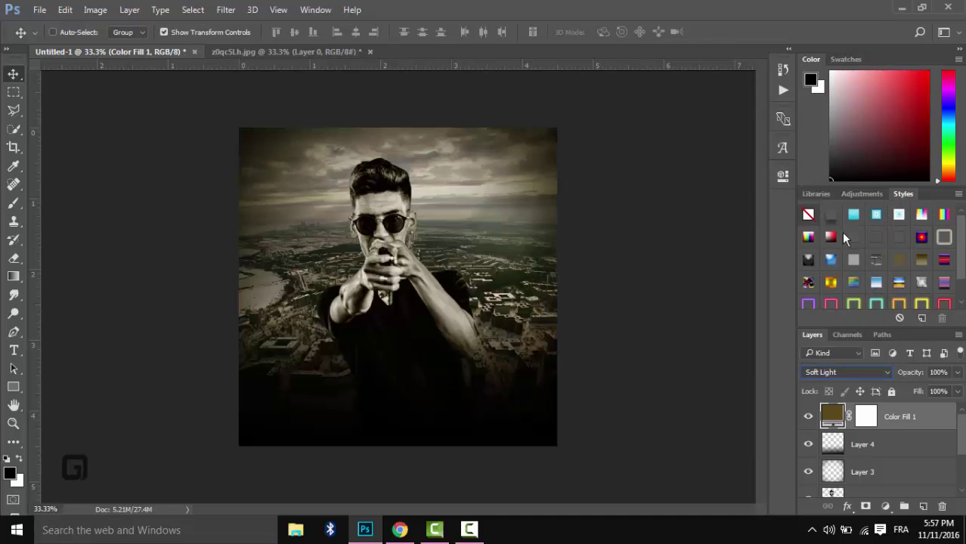
Add a second Solid Color fill layer in teal 1b5e6f, blended with Soft Light at 47% opacity
{"action": "left_click", "coordinate": [886, 507]}
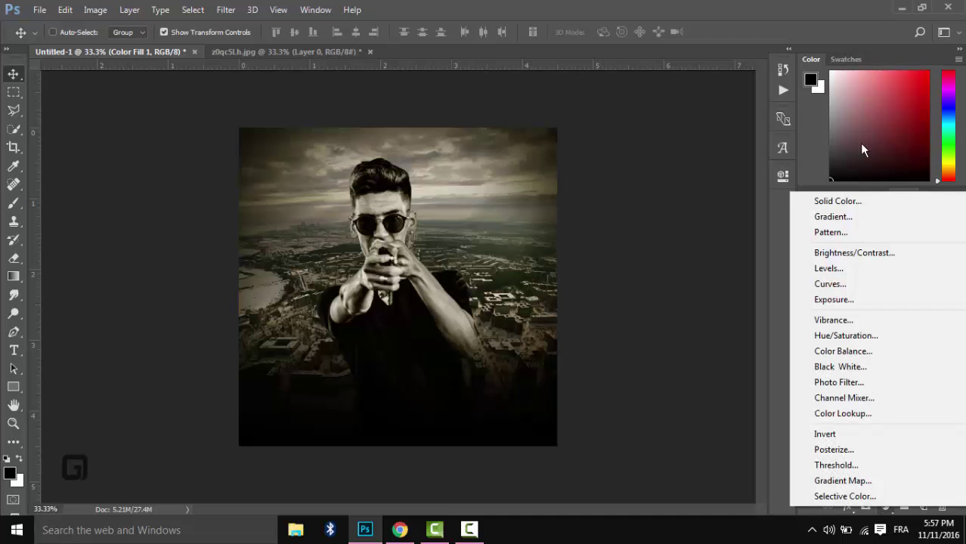
{"action": "left_click", "coordinate": [860, 195]}
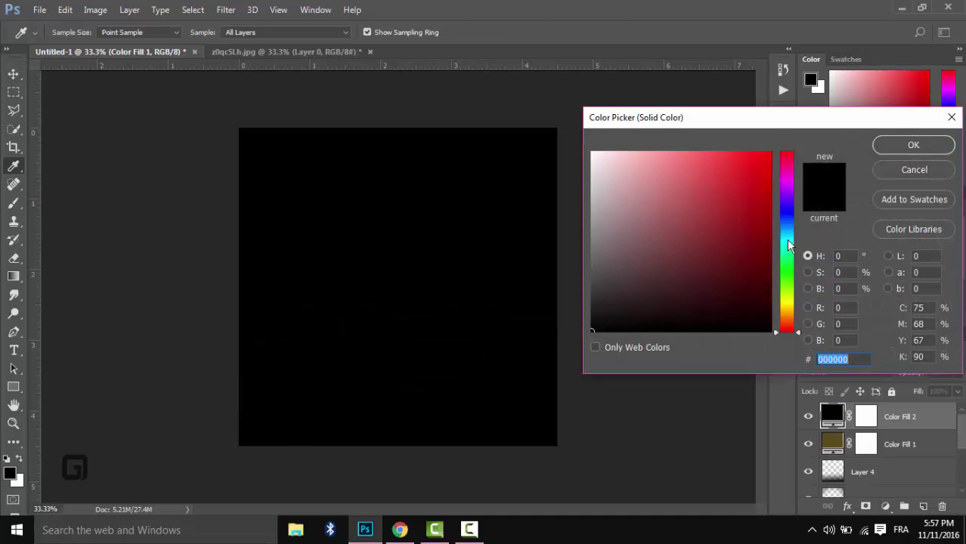
{"action": "left_click", "coordinate": [788, 237]}
{"action": "left_click", "coordinate": [728, 253]}
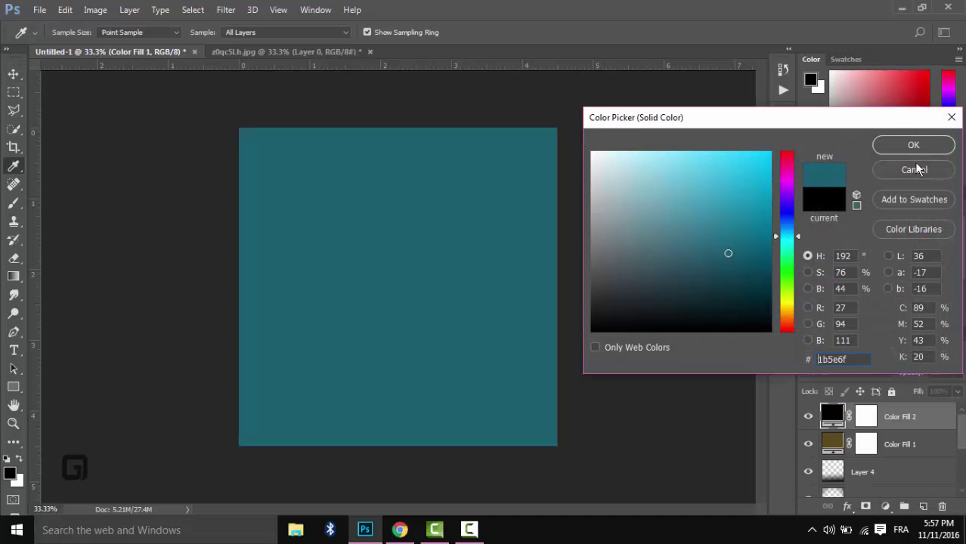
{"action": "left_click", "coordinate": [915, 146]}
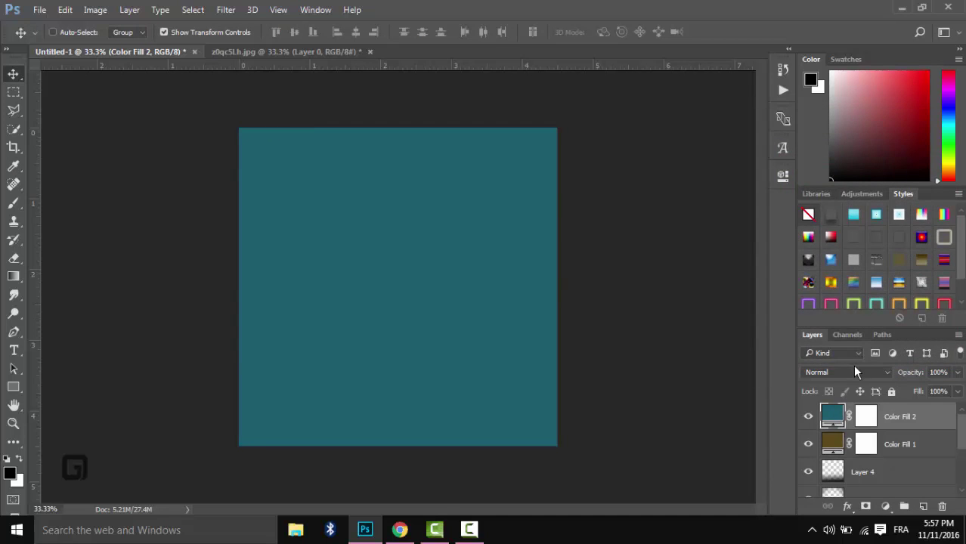
{"action": "left_click", "coordinate": [855, 373]}
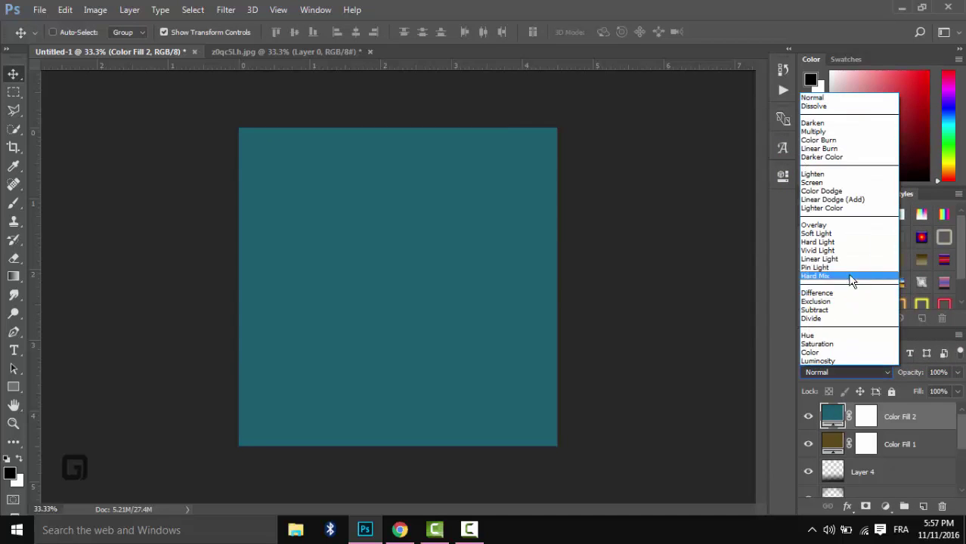
{"action": "left_click", "coordinate": [866, 236]}
{"action": "left_click", "coordinate": [921, 370]}
{"action": "type", "text": "47"}
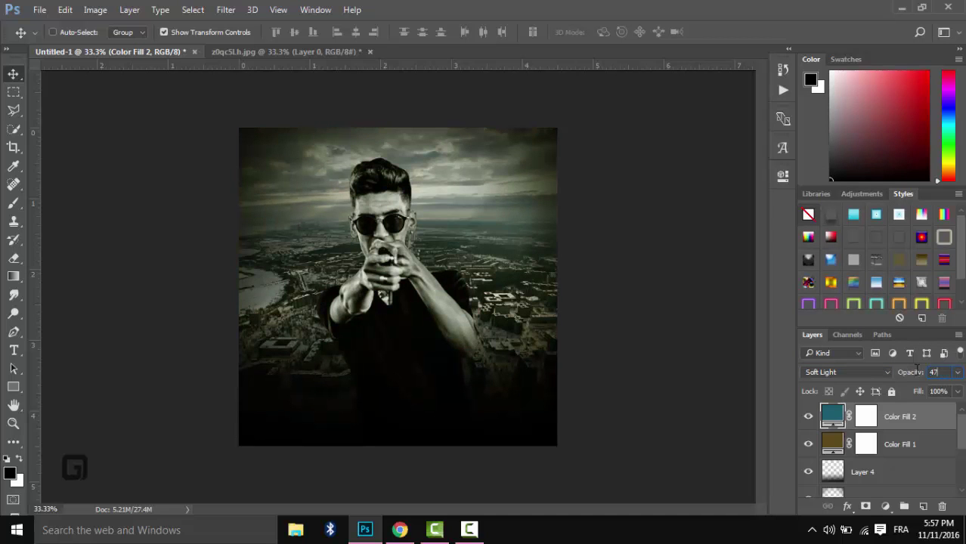
Add a Black & White adjustment layer on top with Overlay blending and 20% opacity
{"action": "left_click", "coordinate": [885, 506]}
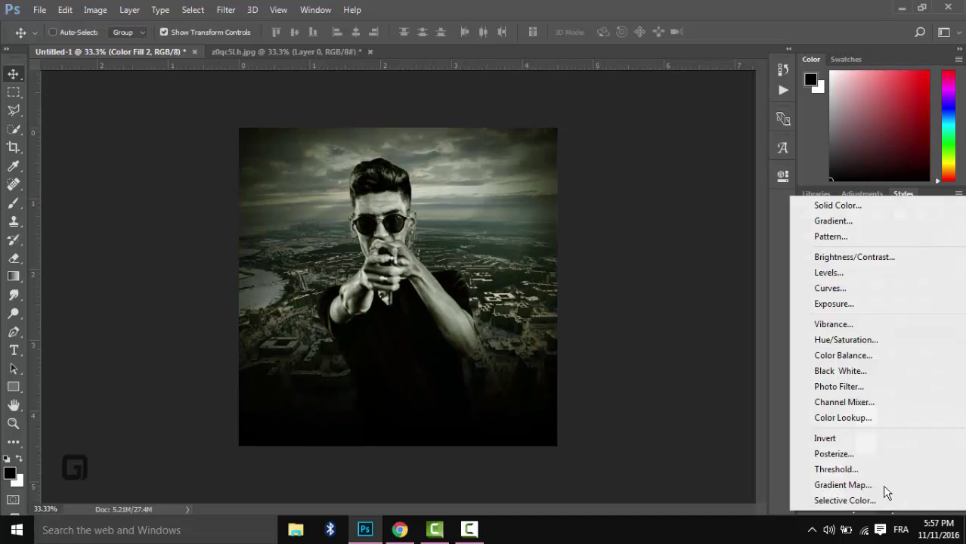
{"action": "left_click", "coordinate": [854, 369]}
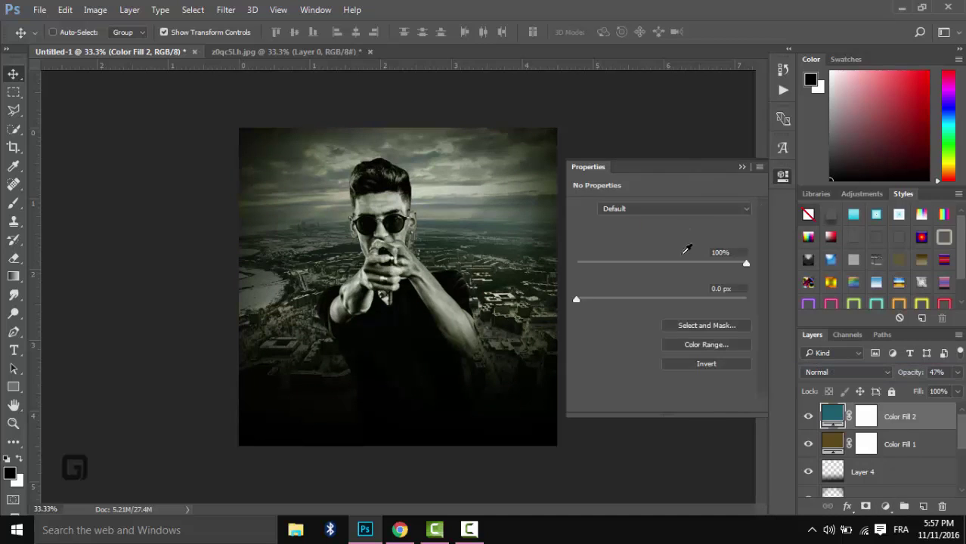
{"action": "left_click", "coordinate": [822, 372]}
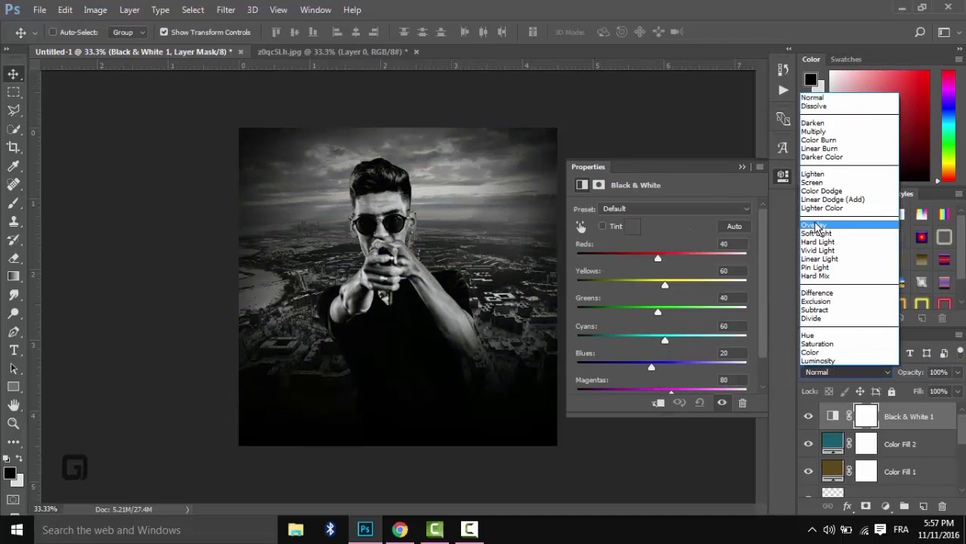
{"action": "left_click", "coordinate": [815, 226]}
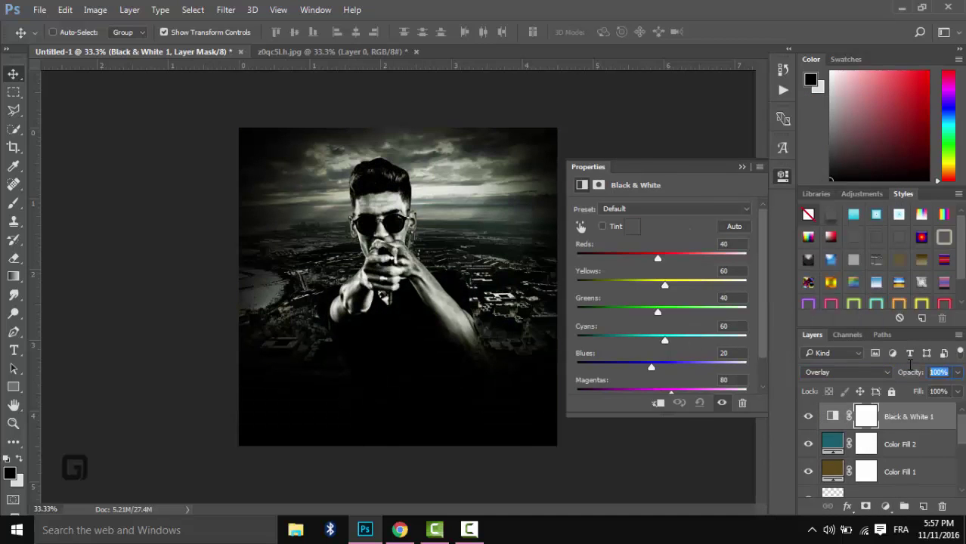
{"action": "type", "text": "20"}
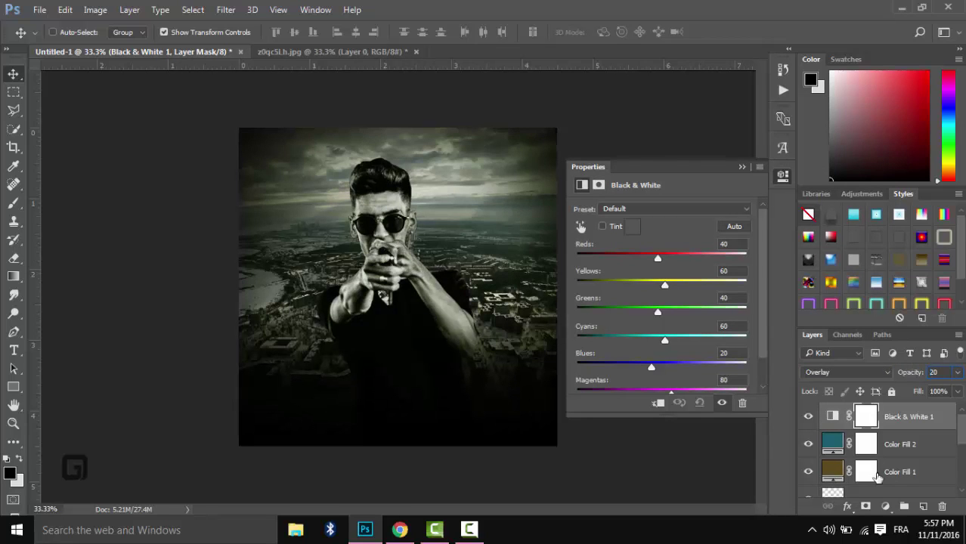
Add a Curves adjustment layer and raise the RGB curve near the highlights to brighten the composite
{"action": "left_click", "coordinate": [886, 506]}
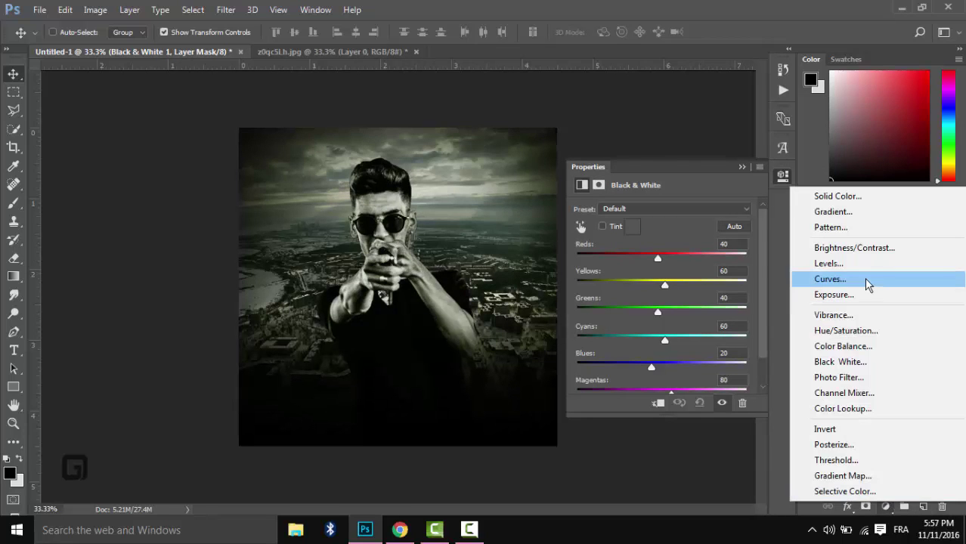
{"action": "left_click", "coordinate": [862, 280]}
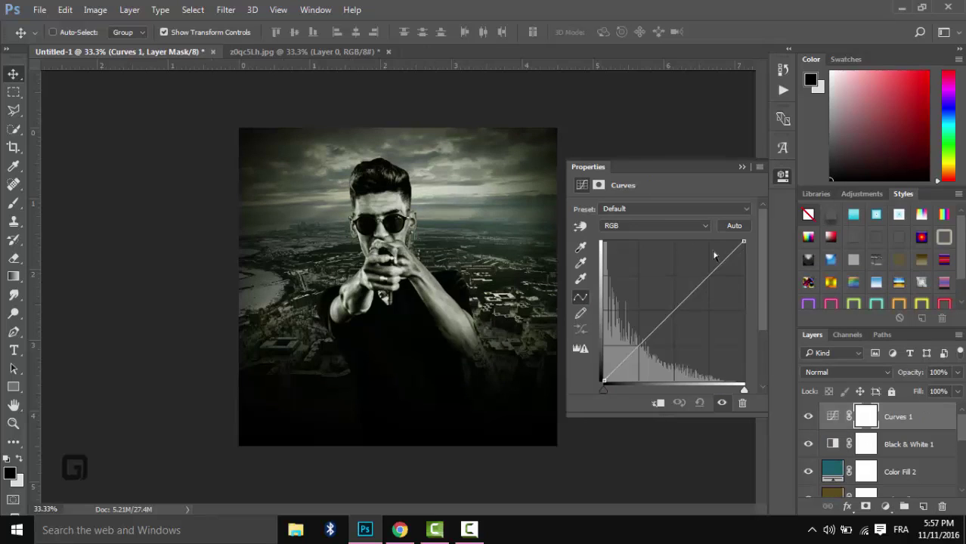
{"action": "left_click_drag", "start_coordinate": [724, 258], "coordinate": [722, 250]}
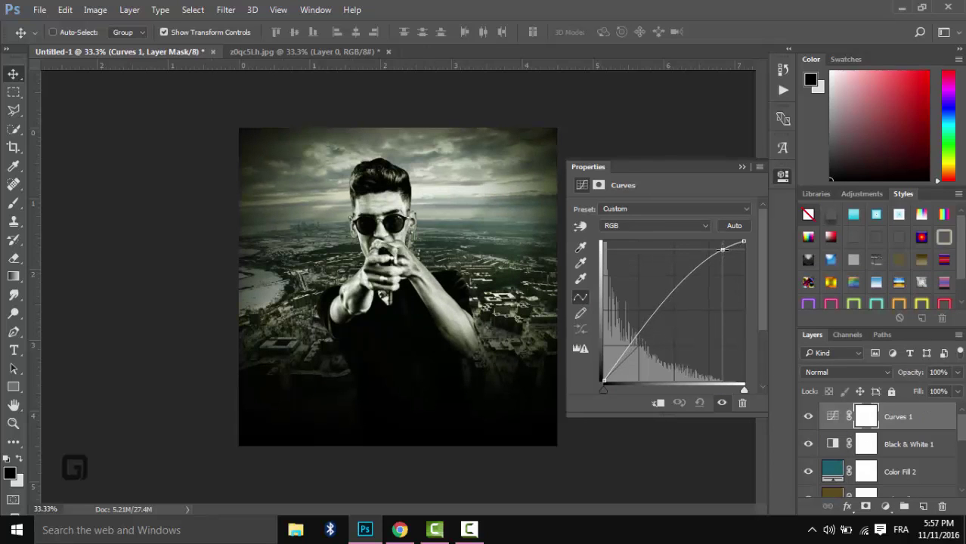
Add a Brightness/Contrast adjustment layer with Brightness set to 11
{"action": "left_click", "coordinate": [885, 506]}
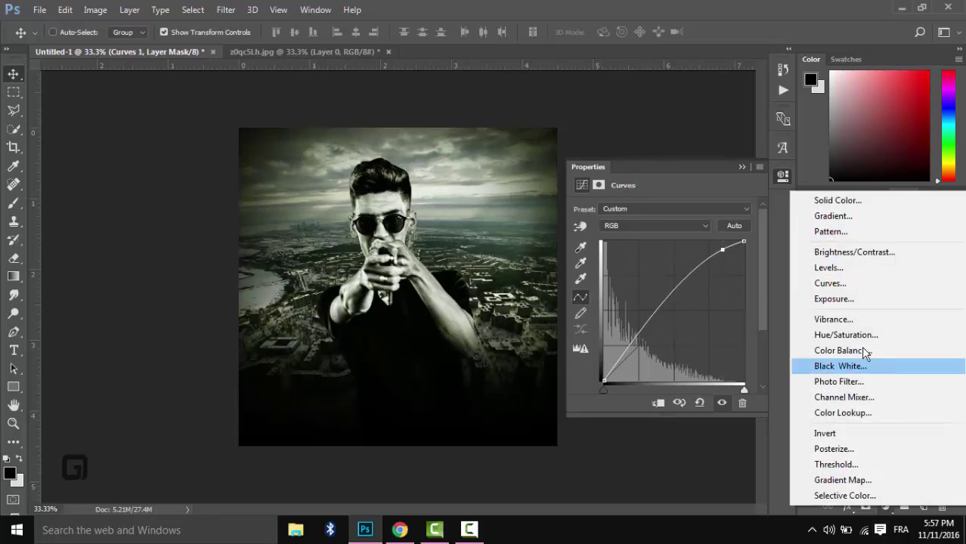
{"action": "left_click", "coordinate": [833, 251]}
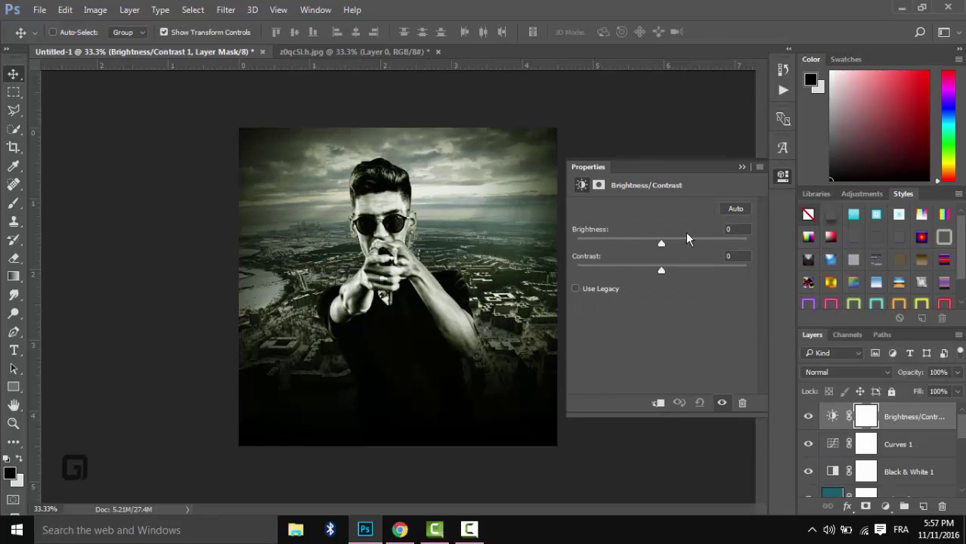
{"action": "left_click_drag", "start_coordinate": [669, 240], "coordinate": [668, 241]}
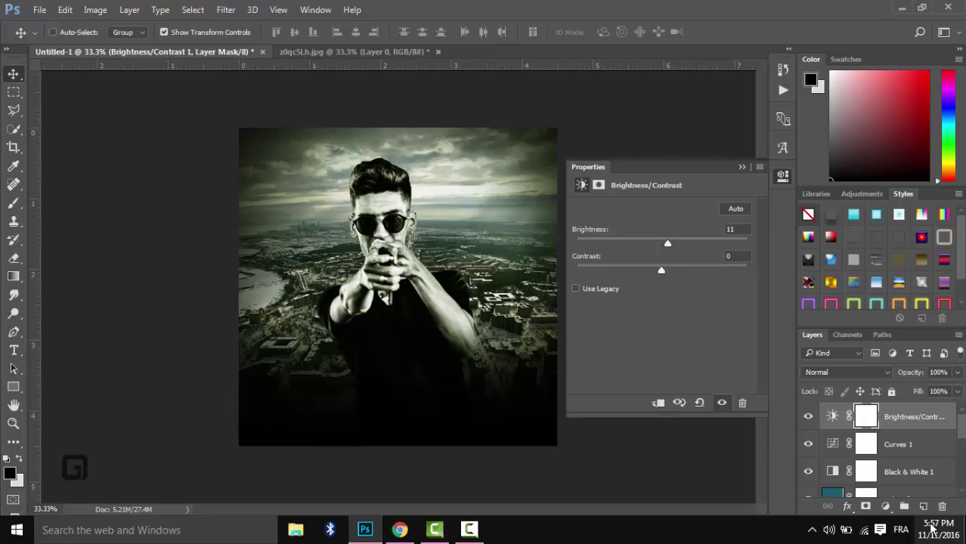
Add a Color Balance layer with midtones at Cyan–Red +53 and Yellow–Blue -54, and slightly reduce its opacity
{"action": "left_click", "coordinate": [886, 507]}
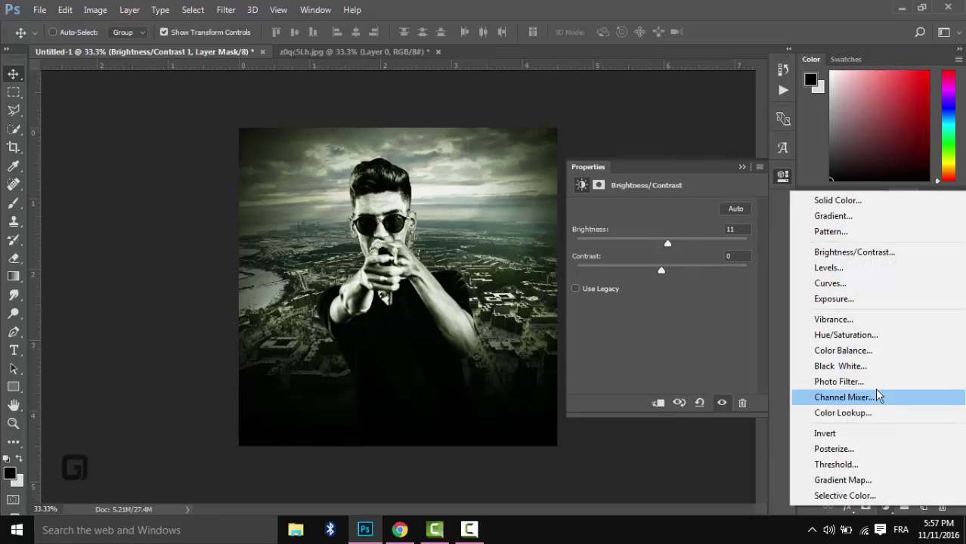
{"action": "left_click", "coordinate": [880, 347]}
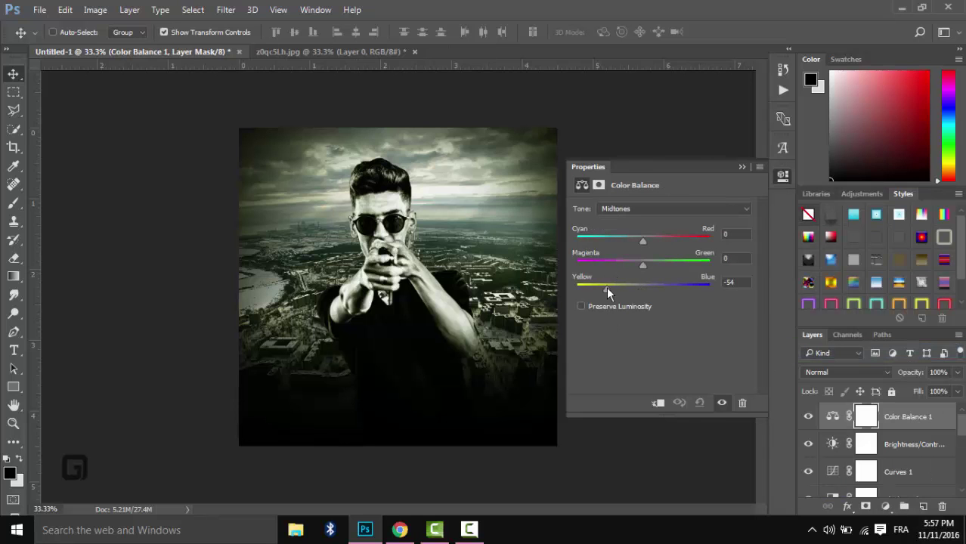
{"action": "left_click", "coordinate": [678, 240]}
{"action": "left_click", "coordinate": [889, 507]}
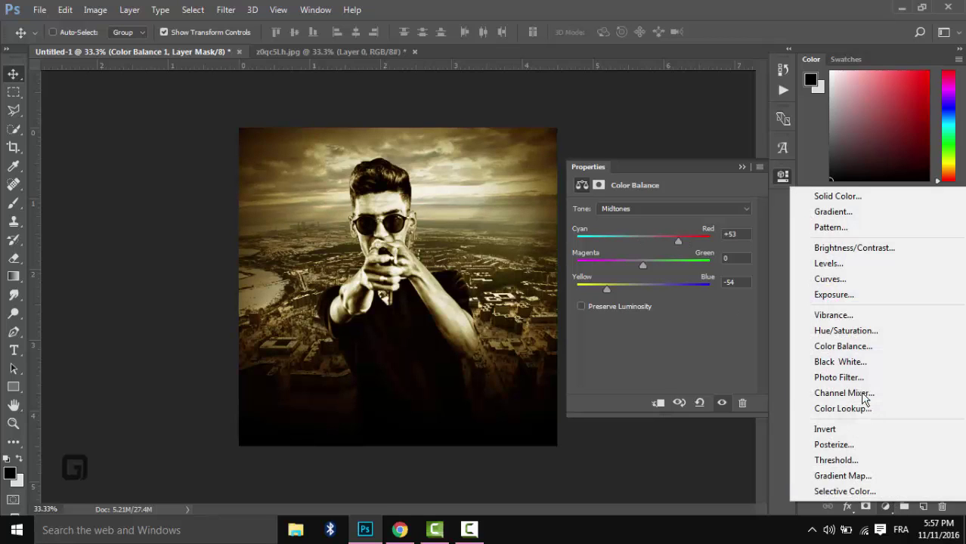
{"action": "left_click", "coordinate": [873, 11]}
{"action": "left_click_drag", "start_coordinate": [923, 374], "coordinate": [901, 378]}
Add a Selective Color layer and set its Neutrals to Cyan +13, Magenta +3, Yellow +6 and Black +12
{"action": "left_click", "coordinate": [881, 508]}
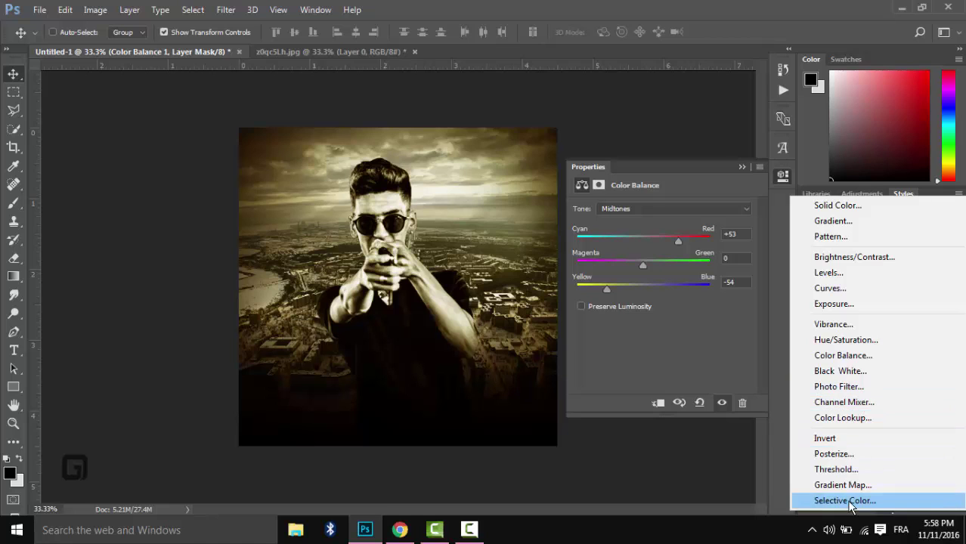
{"action": "left_click", "coordinate": [844, 501]}
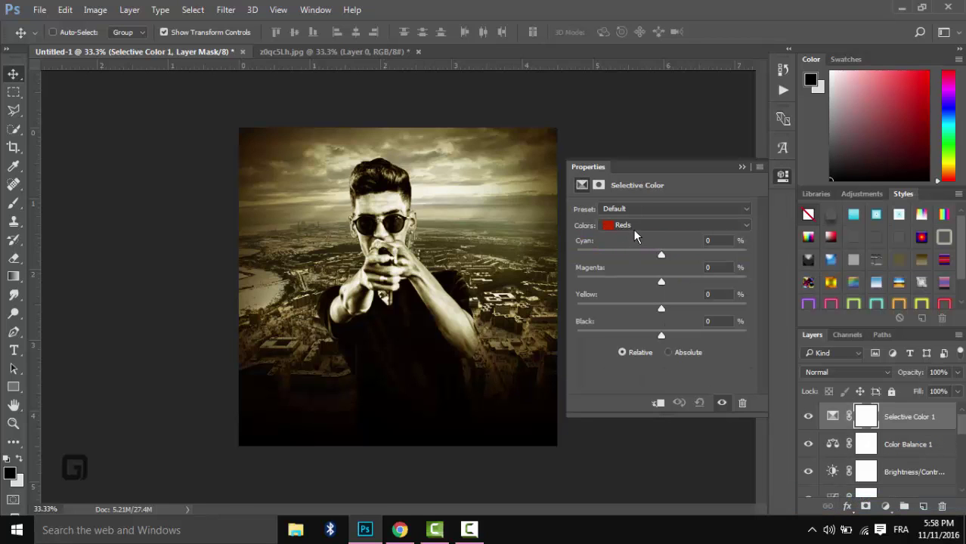
{"action": "left_click", "coordinate": [634, 227]}
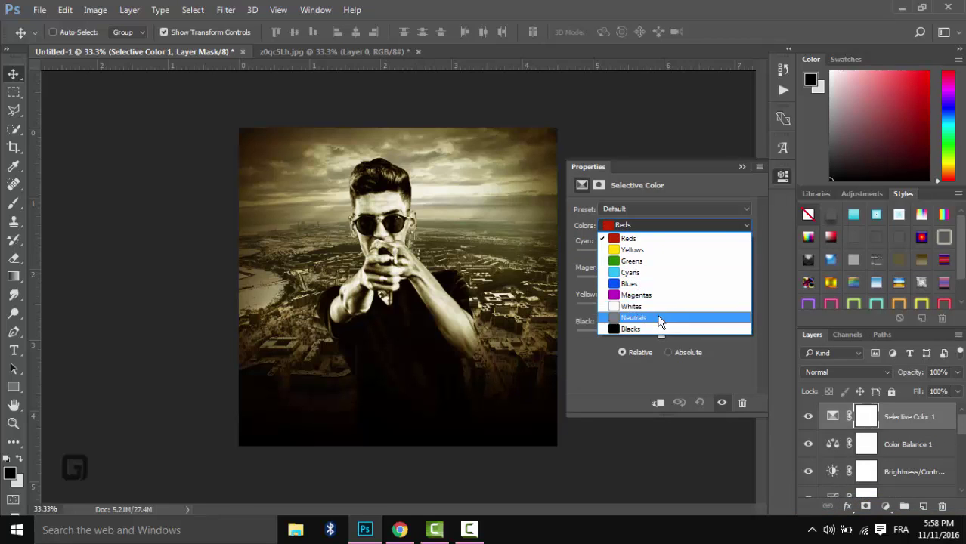
{"action": "left_click", "coordinate": [660, 319]}
{"action": "left_click", "coordinate": [672, 255]}
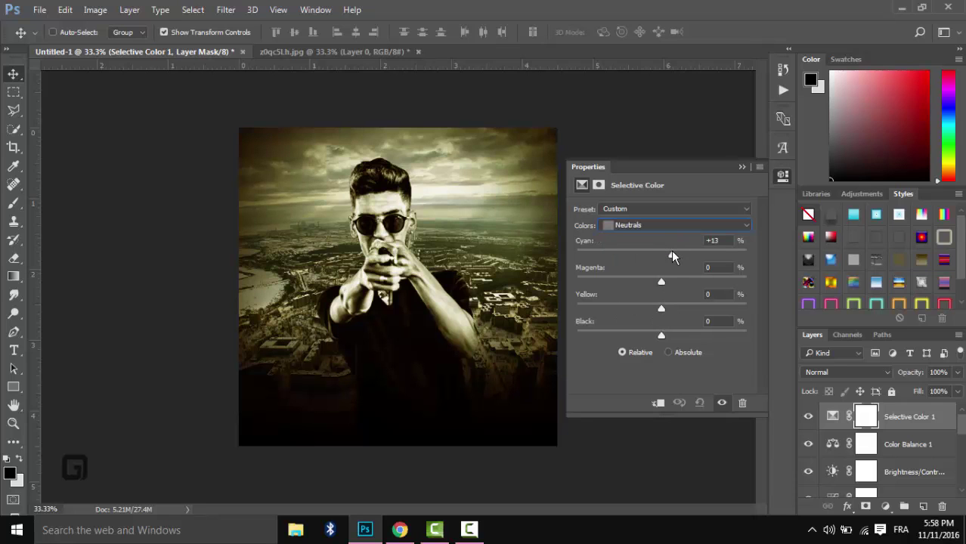
{"action": "left_click", "coordinate": [644, 282]}
{"action": "left_click", "coordinate": [665, 283]}
{"action": "left_click_drag", "start_coordinate": [658, 336], "coordinate": [670, 335]}
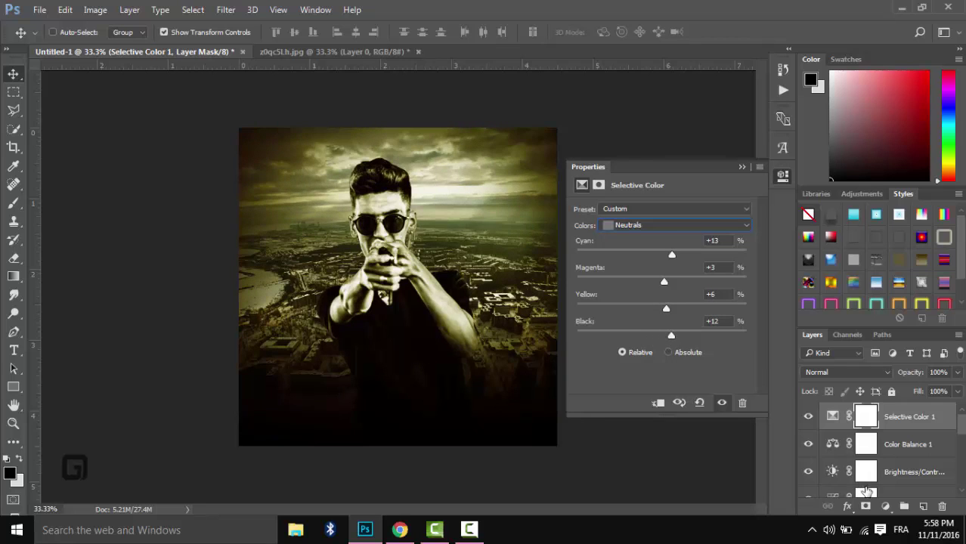
Set the Black value of the Blacks range to -4% in the Selective Color adjustment
{"action": "left_click", "coordinate": [668, 228]}
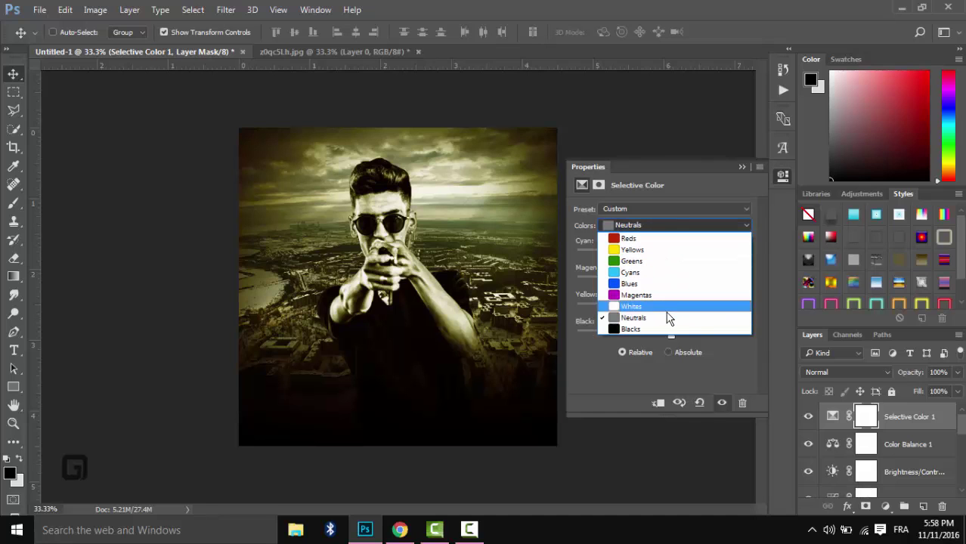
{"action": "left_click", "coordinate": [666, 326]}
{"action": "left_click_drag", "start_coordinate": [661, 337], "coordinate": [657, 336]}
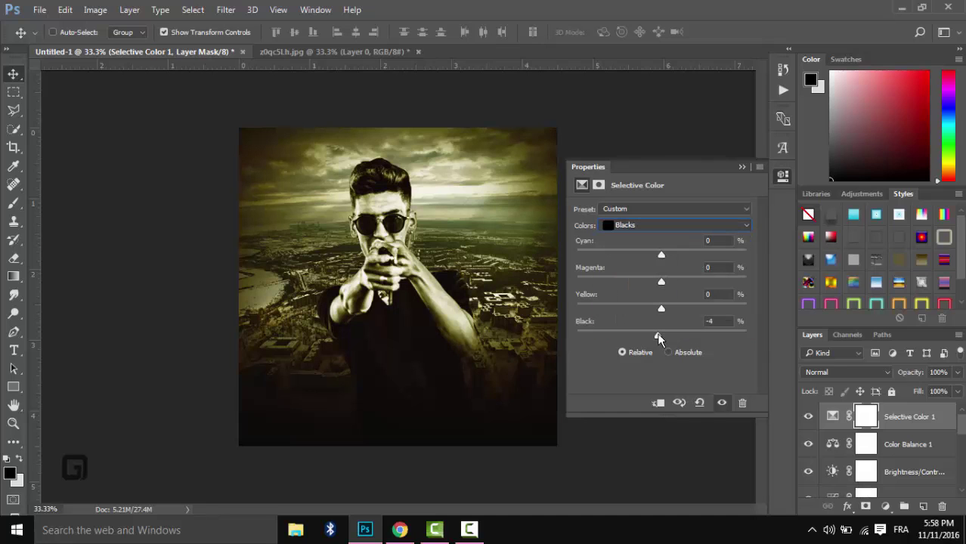
Add a Solid Color fill layer in dark brown #463115 above the Selective Color layer
{"action": "left_click", "coordinate": [887, 506]}
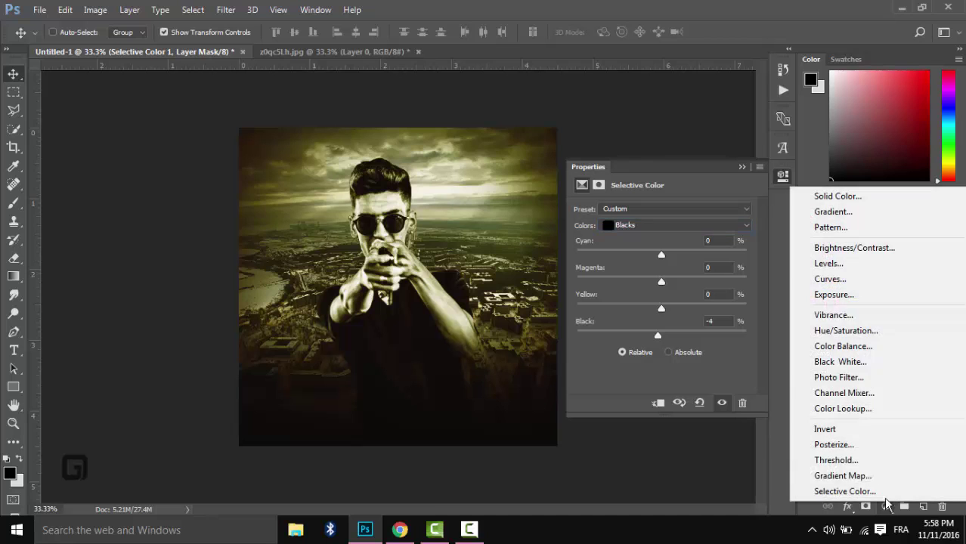
{"action": "left_click", "coordinate": [822, 197]}
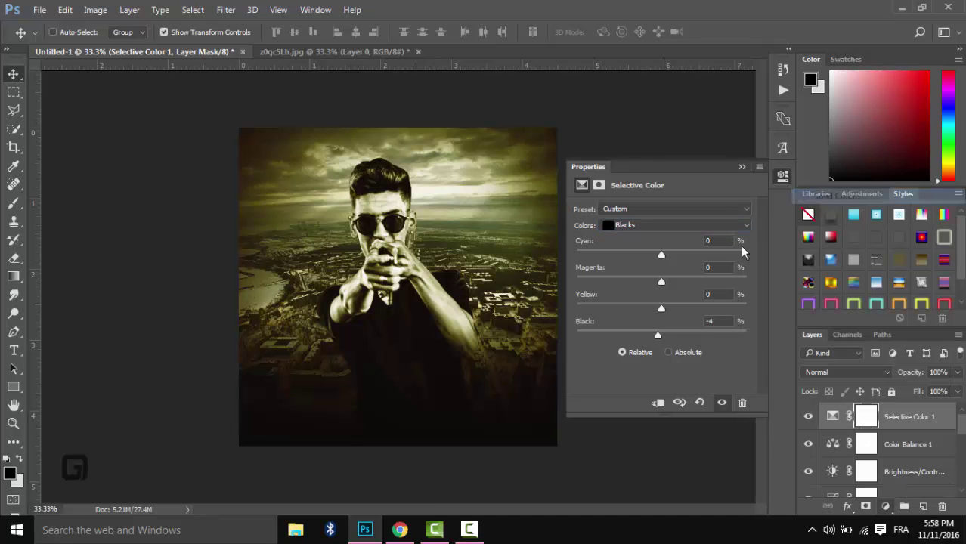
{"action": "left_click", "coordinate": [786, 312]}
{"action": "left_click_drag", "start_coordinate": [785, 316], "coordinate": [786, 320]}
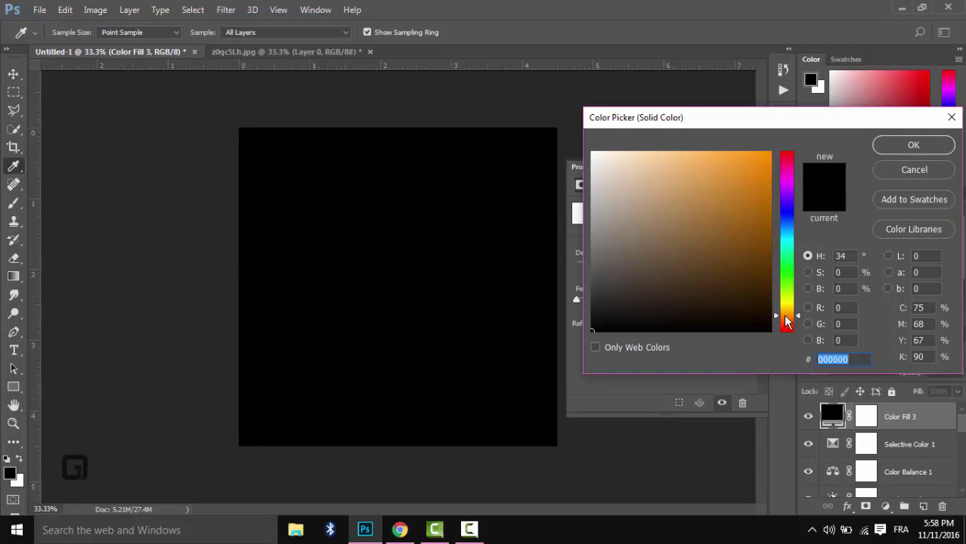
{"action": "left_click", "coordinate": [717, 281]}
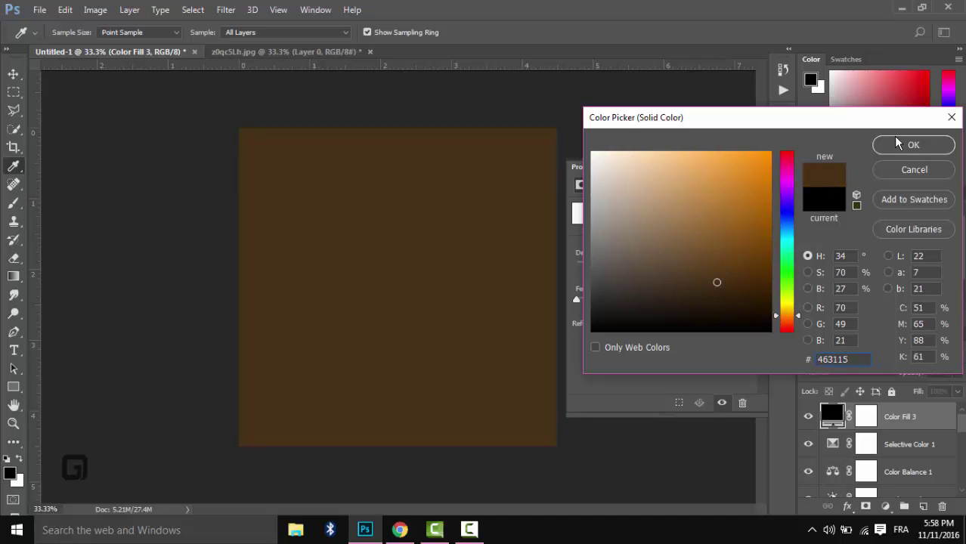
{"action": "left_click", "coordinate": [897, 143]}
Try different blend modes on the brown fill layer, from Hue through to Hard Light
{"action": "left_click", "coordinate": [850, 369]}
{"action": "left_click", "coordinate": [845, 361]}
{"action": "key", "text": "Up"}
{"action": "key", "text": "Up"}
{"action": "key", "text": "Up"}
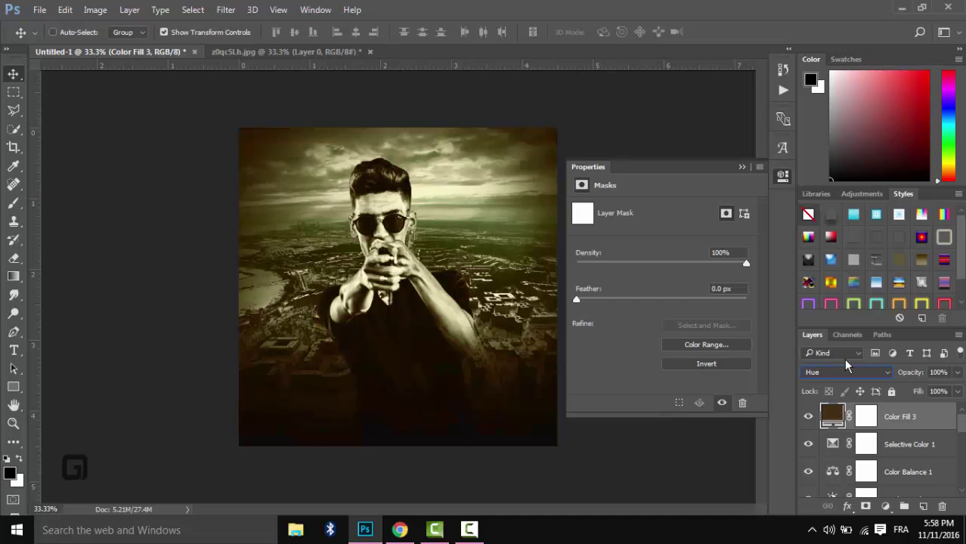
{"action": "key", "text": "Up"}
{"action": "key", "text": "Up"}
{"action": "key", "text": "Up"}
{"action": "key", "text": "Up"}
{"action": "key", "text": "Up"}
{"action": "key", "text": "Up"}
{"action": "key", "text": "Up"}
{"action": "key", "text": "Up"}
{"action": "key", "text": "Up"}
{"action": "key", "text": "Up"}
{"action": "key", "text": "Down"}
{"action": "key", "text": "Up"}
{"action": "key", "text": "Down"}
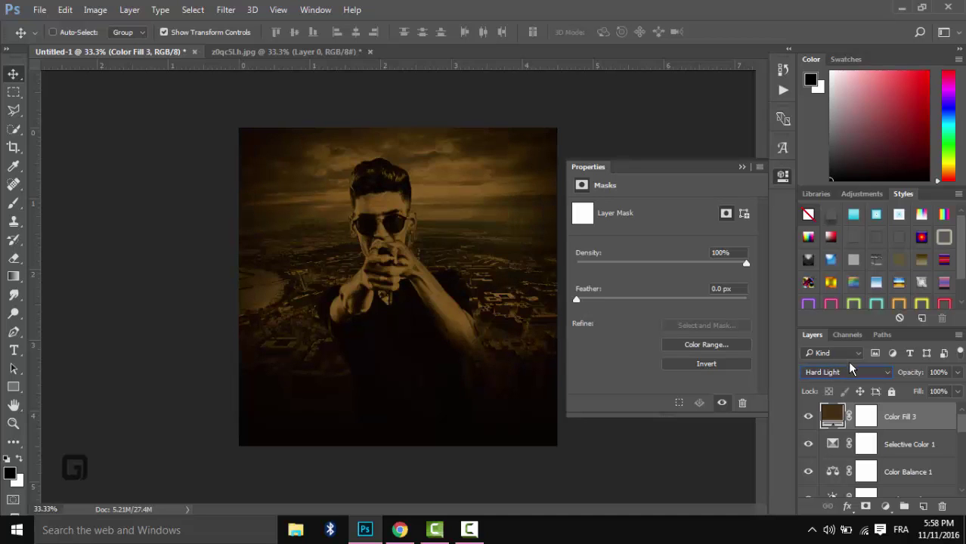
Reduce the brown fill layer's opacity to 47% and set its blend mode to Soft Light
{"action": "left_click_drag", "start_coordinate": [917, 377], "coordinate": [895, 377]}
{"action": "left_click", "coordinate": [871, 372]}
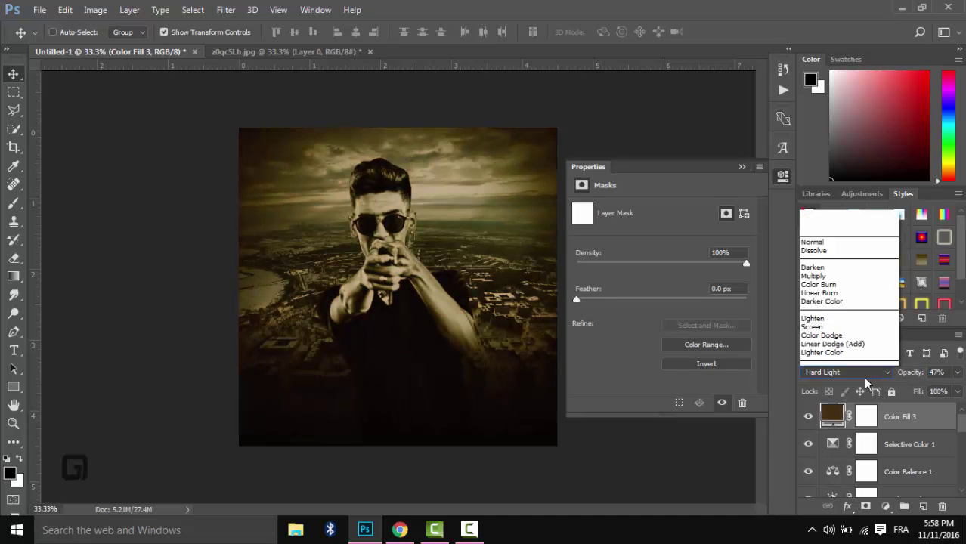
{"action": "left_click", "coordinate": [820, 233]}
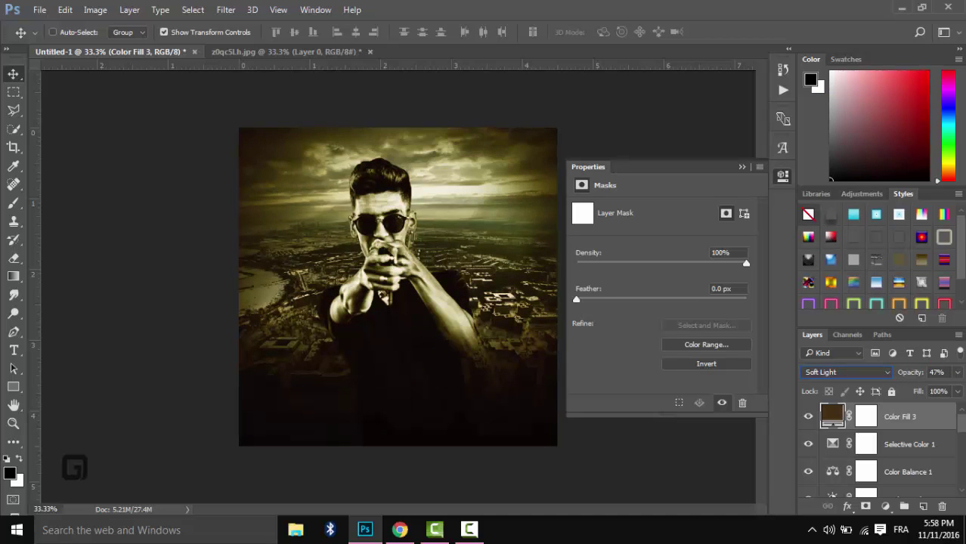
Add a second Color Balance layer with midtones at Cyan–Red +24, Magenta–Green -10 and Yellow–Blue -31
{"action": "left_click", "coordinate": [886, 506]}
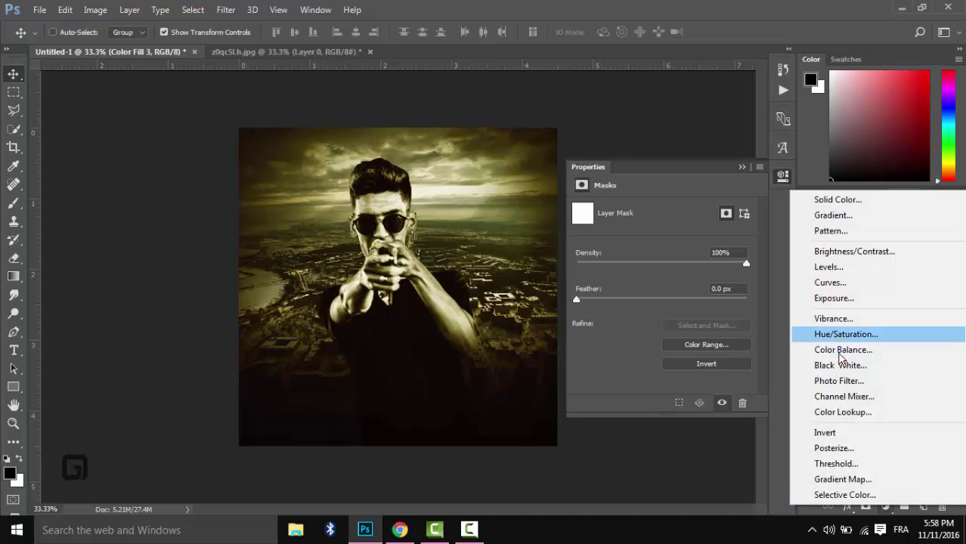
{"action": "left_click", "coordinate": [839, 352]}
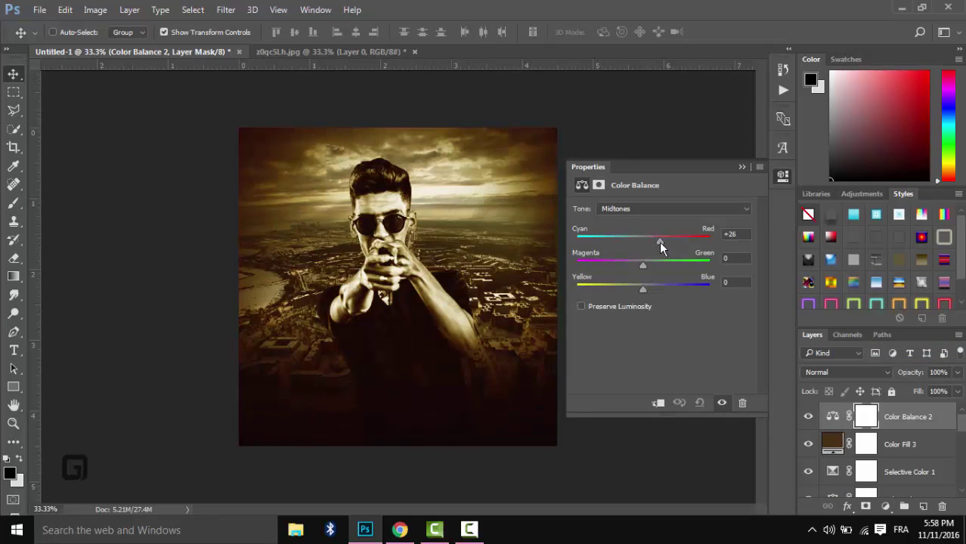
{"action": "left_click_drag", "start_coordinate": [626, 283], "coordinate": [654, 294]}
{"action": "left_click_drag", "start_coordinate": [628, 263], "coordinate": [621, 287]}
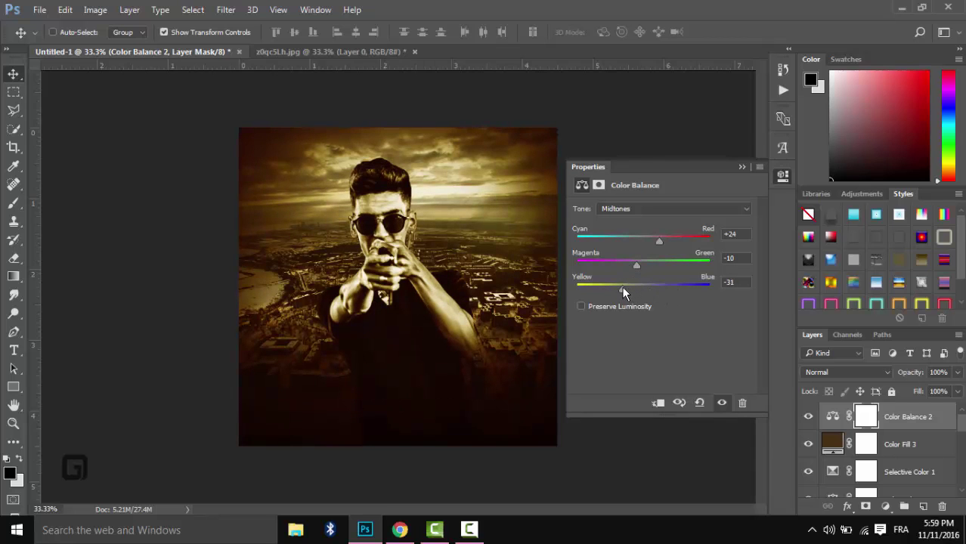
{"action": "left_click", "coordinate": [744, 167]}
{"action": "left_click", "coordinate": [470, 529]}
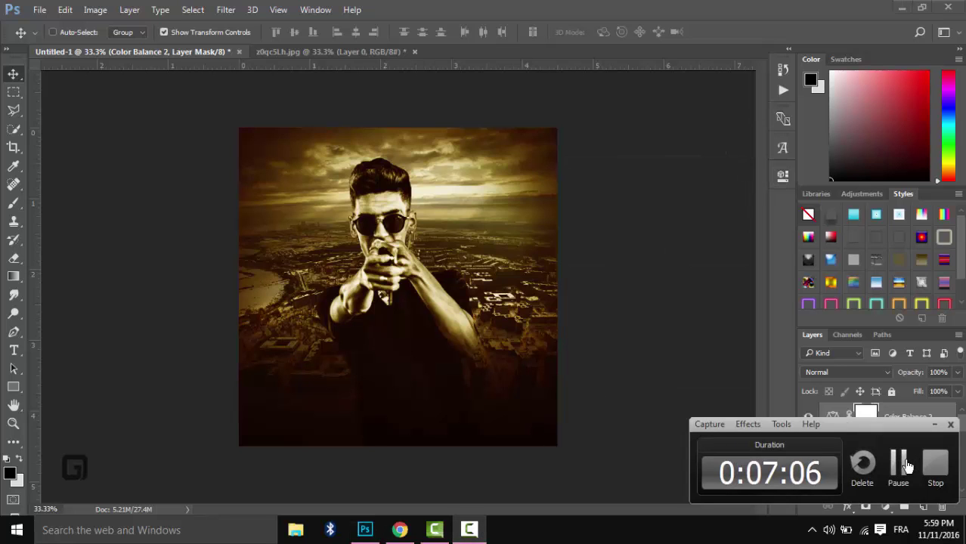
{"action": "left_click", "coordinate": [935, 424]}
Bring the unlocked tornado image into the composite, scale it to about 166% width and 257% height, and center it over the canvas
{"action": "left_click", "coordinate": [527, 51]}
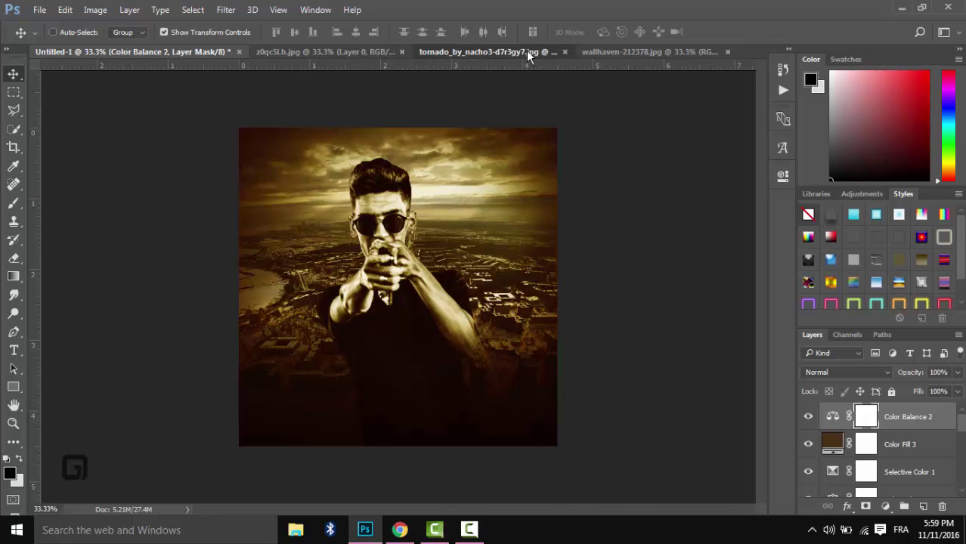
{"action": "left_click", "coordinate": [943, 417]}
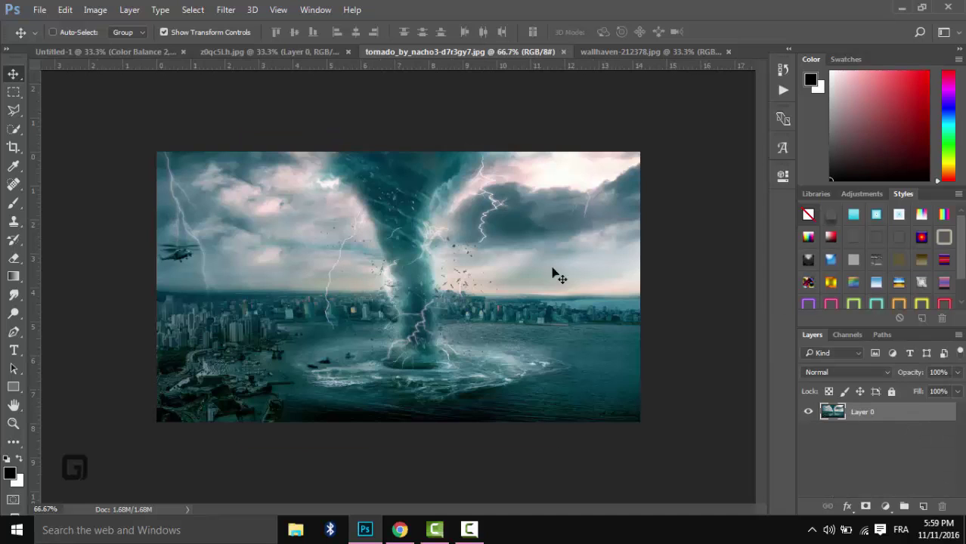
{"action": "left_click_drag", "start_coordinate": [403, 211], "coordinate": [362, 159]}
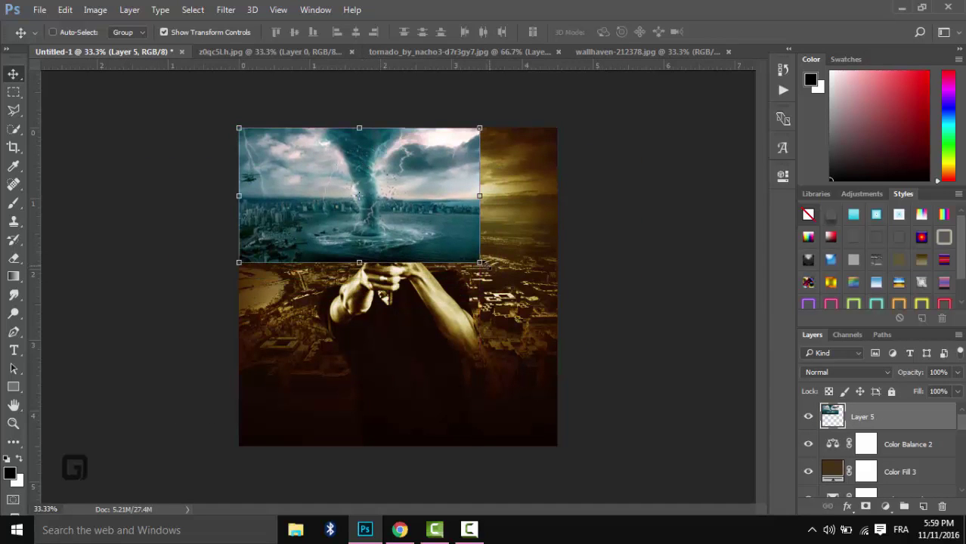
{"action": "left_click_drag", "start_coordinate": [480, 264], "coordinate": [640, 475]}
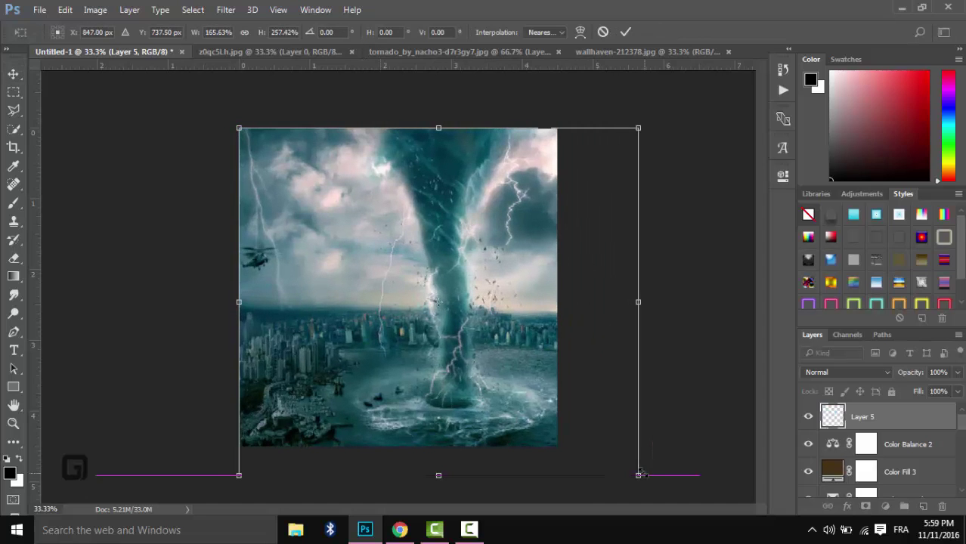
{"action": "left_click_drag", "start_coordinate": [502, 387], "coordinate": [461, 381]}
{"action": "key", "text": "Return"}
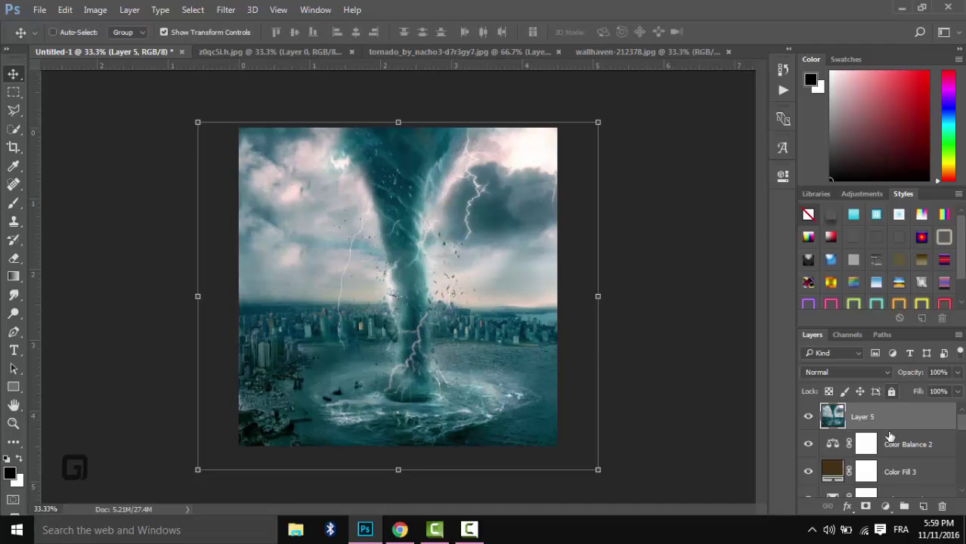
Move the tornado layer directly beneath the cut-out man's layer and set its blend mode to Overlay
{"action": "scroll", "coordinate": [880, 431], "scroll_direction": "down", "scroll_amount": 5}
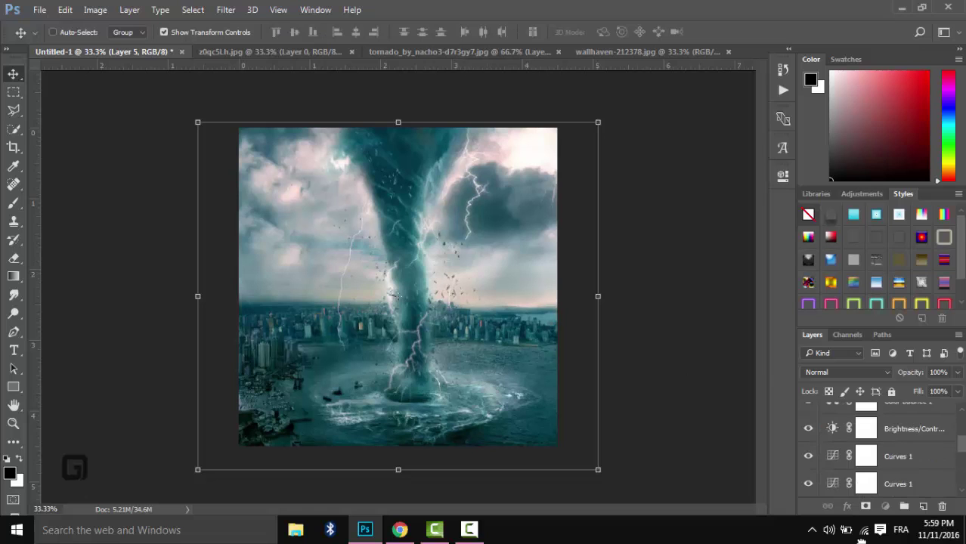
{"action": "scroll", "coordinate": [869, 453], "scroll_direction": "down", "scroll_amount": 3}
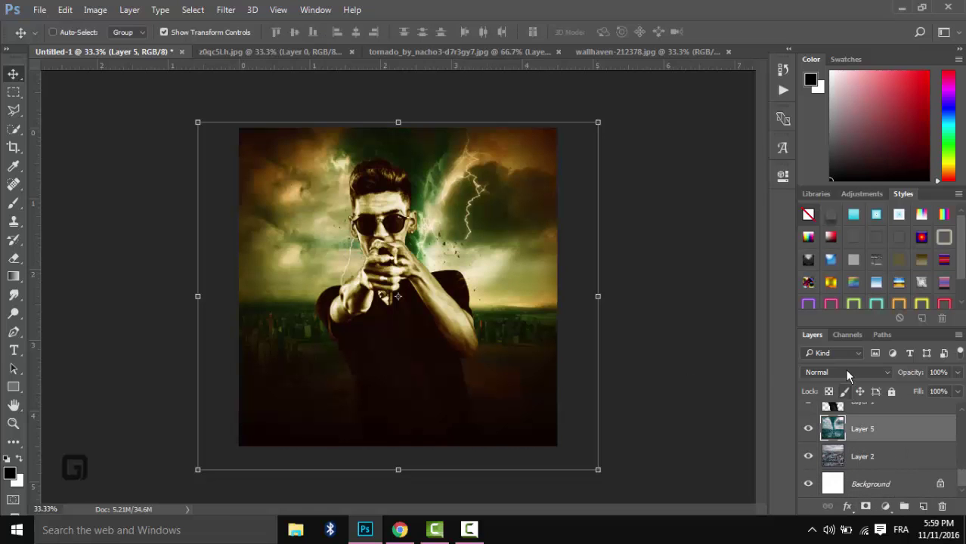
{"action": "left_click", "coordinate": [841, 367]}
{"action": "left_click", "coordinate": [839, 354]}
{"action": "left_click", "coordinate": [834, 368]}
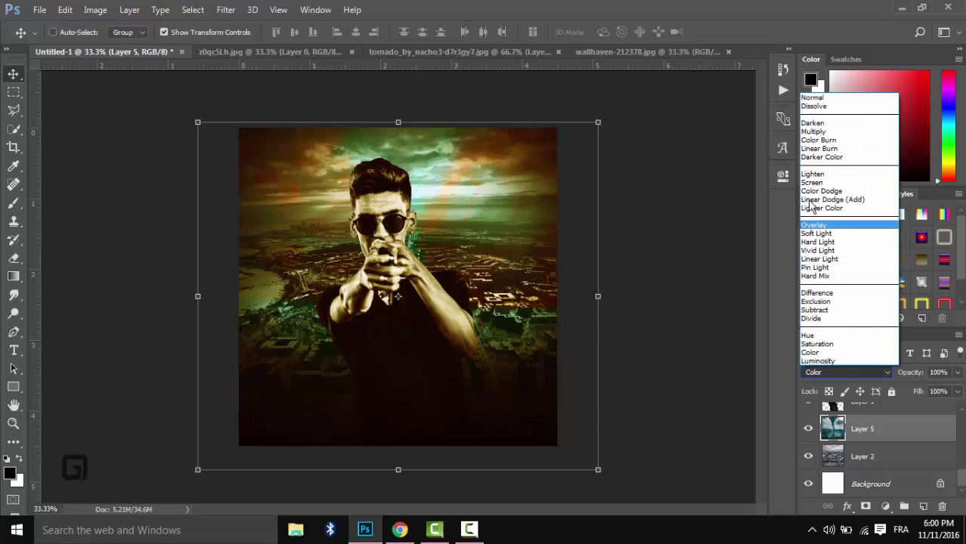
{"action": "left_click", "coordinate": [824, 174]}
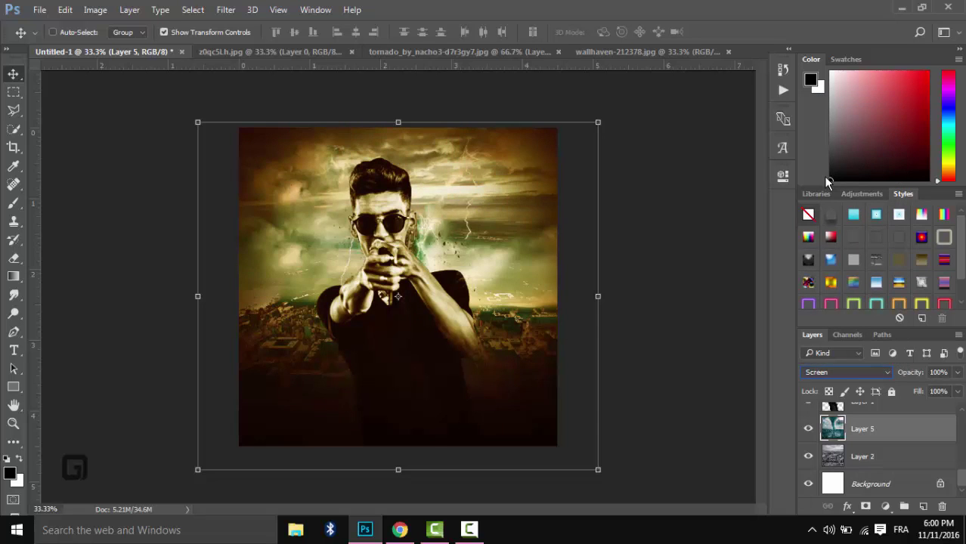
{"action": "key", "text": "Down"}
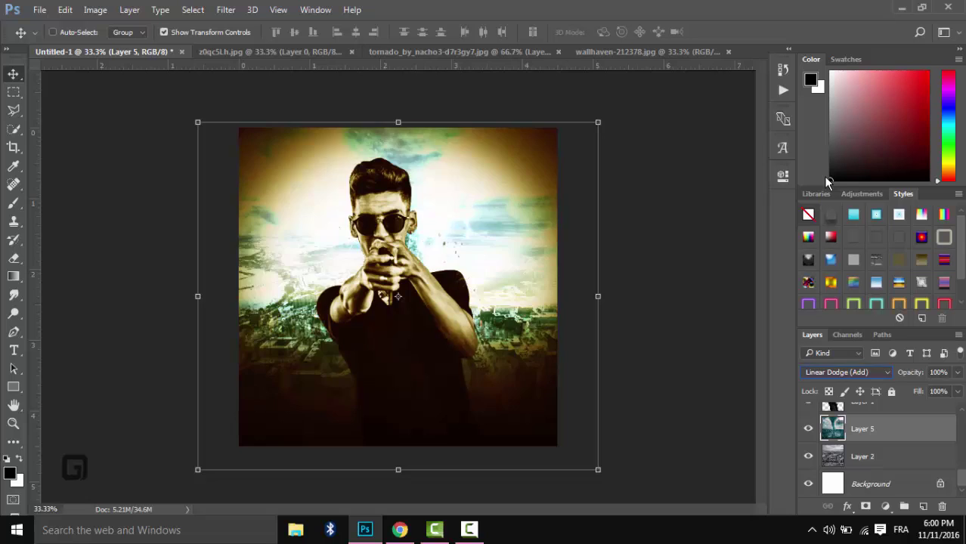
{"action": "key", "text": "Down"}
{"action": "key", "text": "Down"}
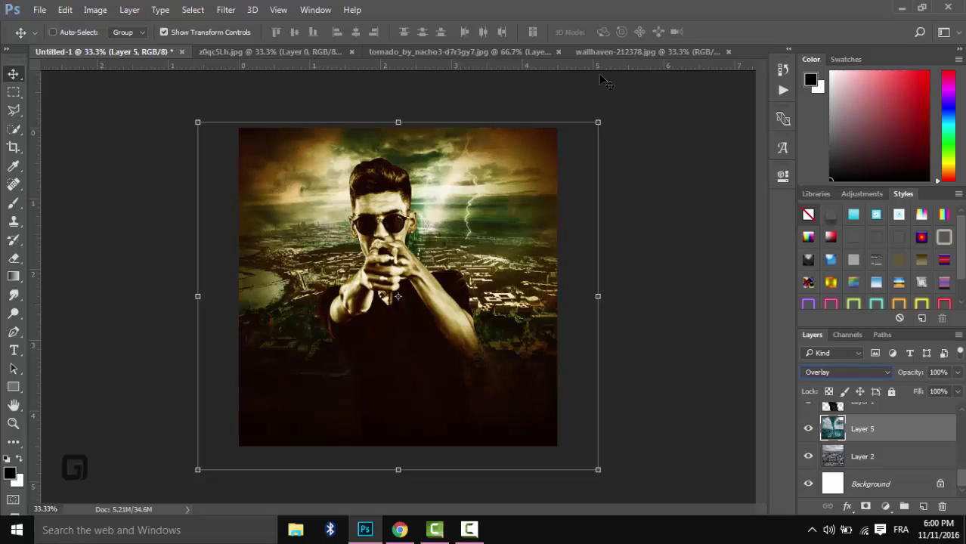
Close the tornado image without saving, then unlock the purple skyline wallpaper and bring it into the composite beneath the man's layer
{"action": "left_click", "coordinate": [558, 55]}
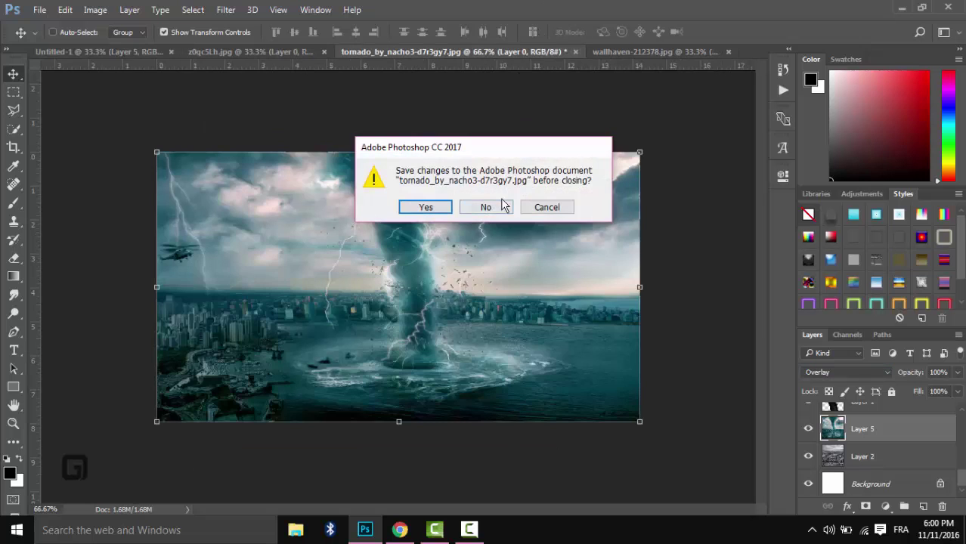
{"action": "left_click", "coordinate": [503, 210]}
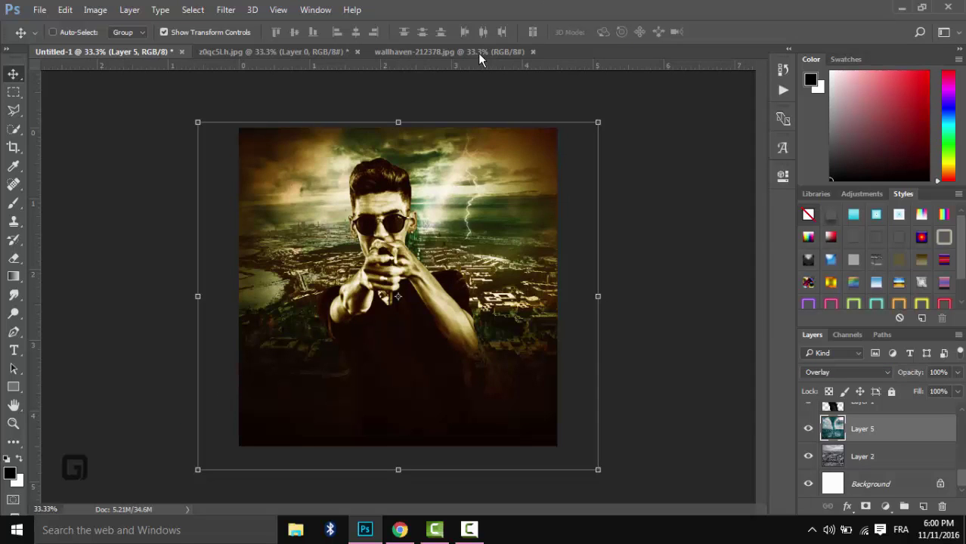
{"action": "left_click", "coordinate": [478, 53]}
{"action": "left_click", "coordinate": [940, 415]}
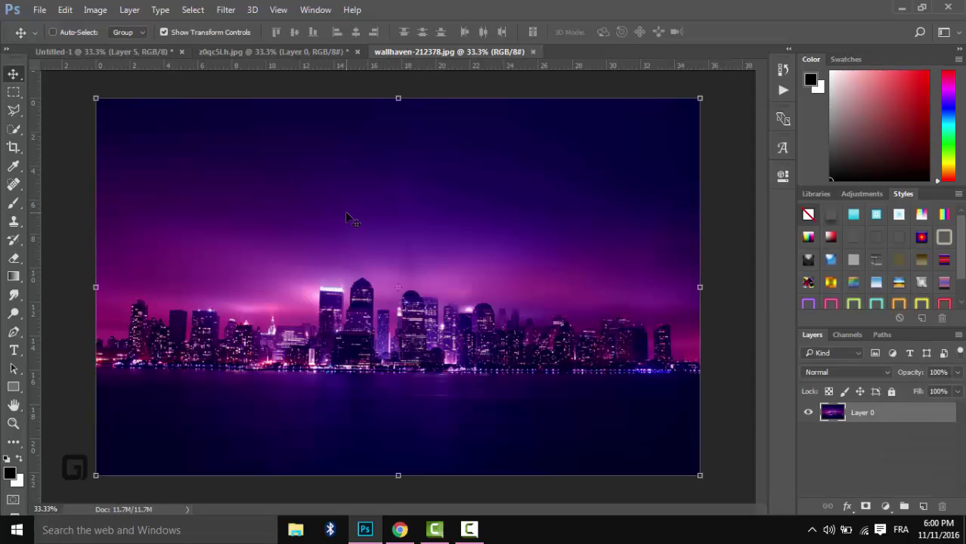
{"action": "left_click_drag", "start_coordinate": [700, 476], "coordinate": [456, 325]}
{"action": "left_click_drag", "start_coordinate": [97, 57], "coordinate": [582, 288]}
Rotate the skyline layer 90° clockwise, shift it toward the left side of the canvas and tilt it slightly
{"action": "key", "text": "ctrl+t"}
{"action": "right_click", "coordinate": [492, 249]}
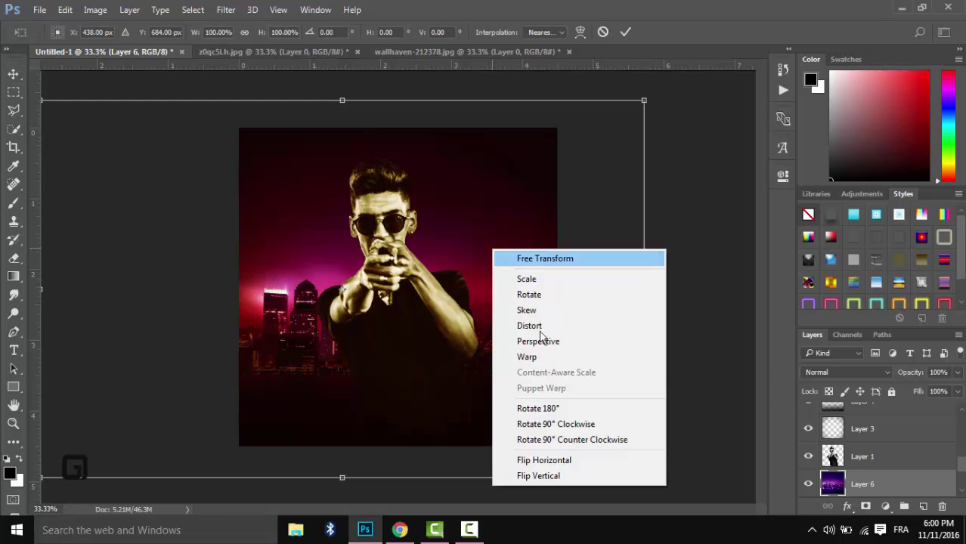
{"action": "left_click", "coordinate": [555, 424]}
{"action": "left_click_drag", "start_coordinate": [414, 309], "coordinate": [387, 298]}
{"action": "key", "text": "ctrl+minus"}
{"action": "key", "text": "ctrl+minus"}
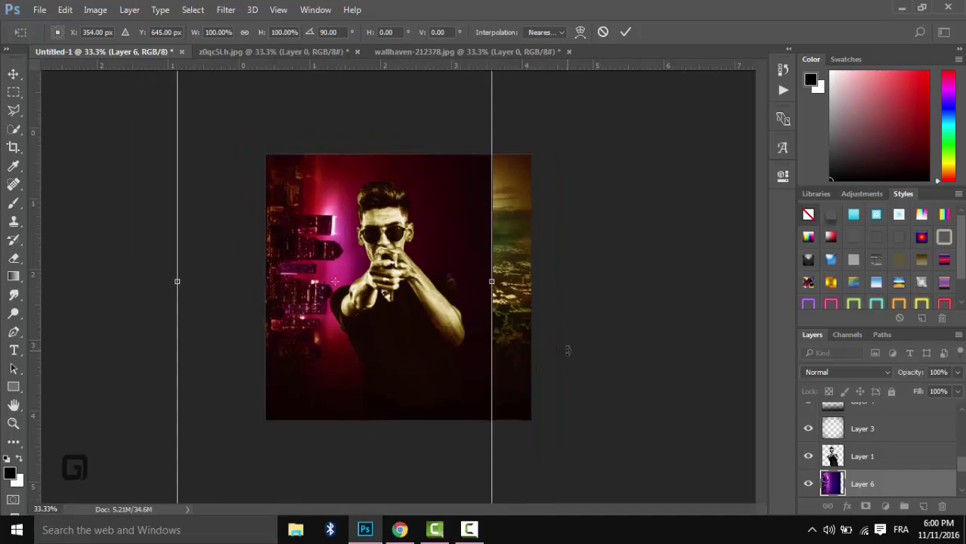
{"action": "left_click_drag", "start_coordinate": [521, 412], "coordinate": [540, 388]}
{"action": "key", "text": "Return"}
{"action": "key", "text": "ctrl+plus"}
{"action": "key", "text": "ctrl+plus"}
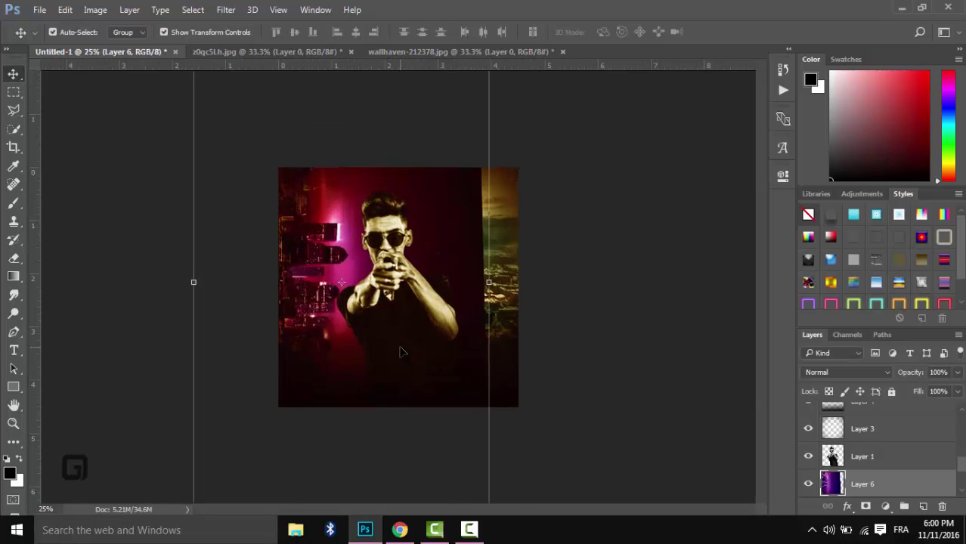
Cycle through the blend modes on the skyline layer to compare their effect on the composite
{"action": "left_click", "coordinate": [834, 370]}
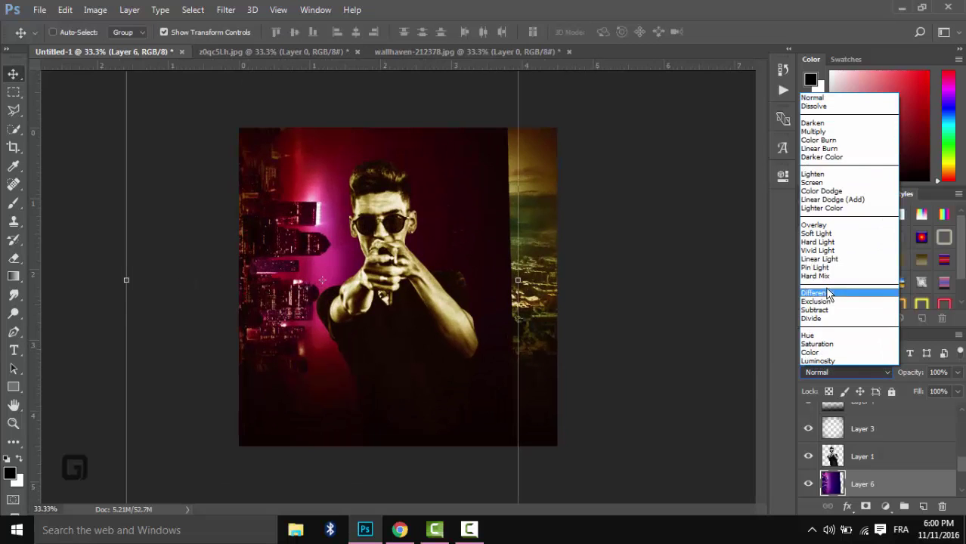
{"action": "key", "text": "Escape"}
{"action": "key", "text": "Down"}
{"action": "key", "text": "Down"}
{"action": "key", "text": "Down"}
{"action": "key", "text": "Down"}
{"action": "key", "text": "Down"}
{"action": "key", "text": "Down"}
{"action": "key", "text": "Down"}
{"action": "key", "text": "Down"}
{"action": "key", "text": "Down"}
{"action": "key", "text": "Down"}
{"action": "key", "text": "Down"}
{"action": "key", "text": "Down"}
{"action": "key", "text": "Down"}
{"action": "key", "text": "Down"}
{"action": "key", "text": "Down"}
{"action": "key", "text": "Down"}
{"action": "key", "text": "Down"}
{"action": "key", "text": "Down"}
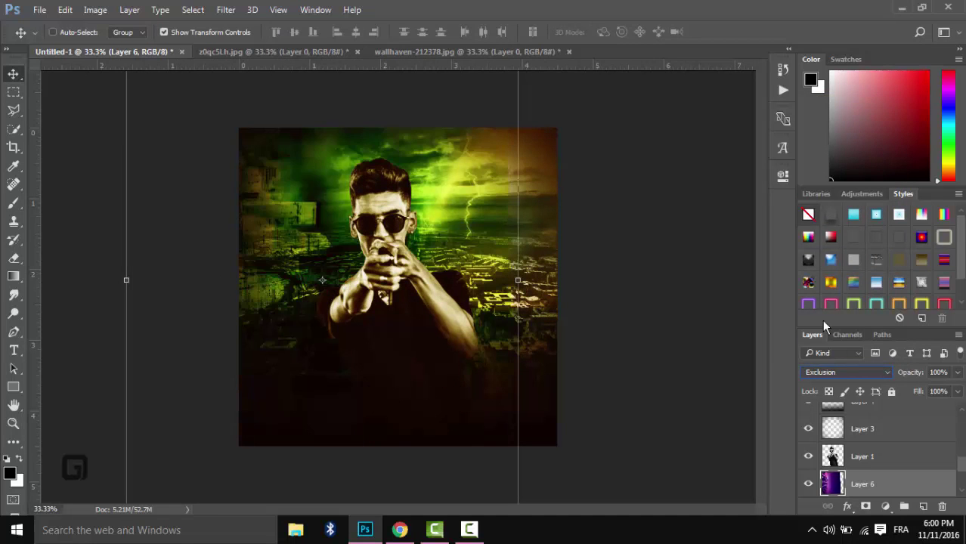
{"action": "key", "text": "Up"}
{"action": "key", "text": "Up"}
{"action": "key", "text": "Up"}
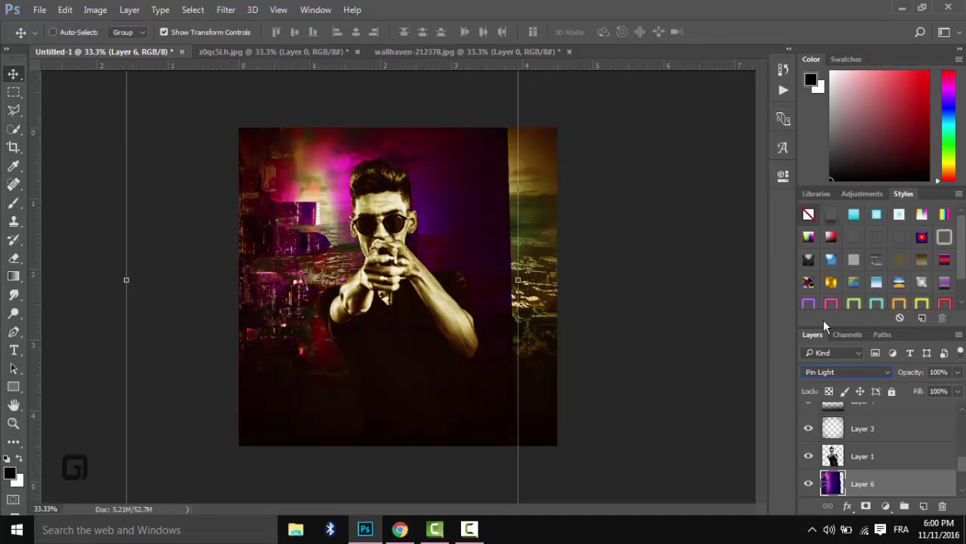
{"action": "key", "text": "Up"}
{"action": "key", "text": "Up"}
{"action": "key", "text": "Up"}
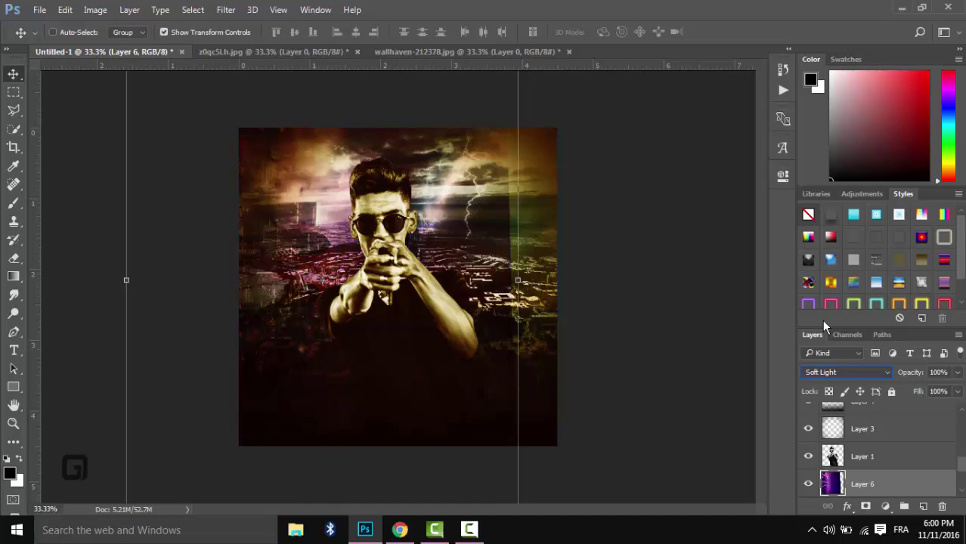
{"action": "key", "text": "Down"}
{"action": "key", "text": "Up"}
{"action": "key", "text": "Up"}
{"action": "key", "text": "Up"}
{"action": "key", "text": "Up"}
{"action": "key", "text": "Up"}
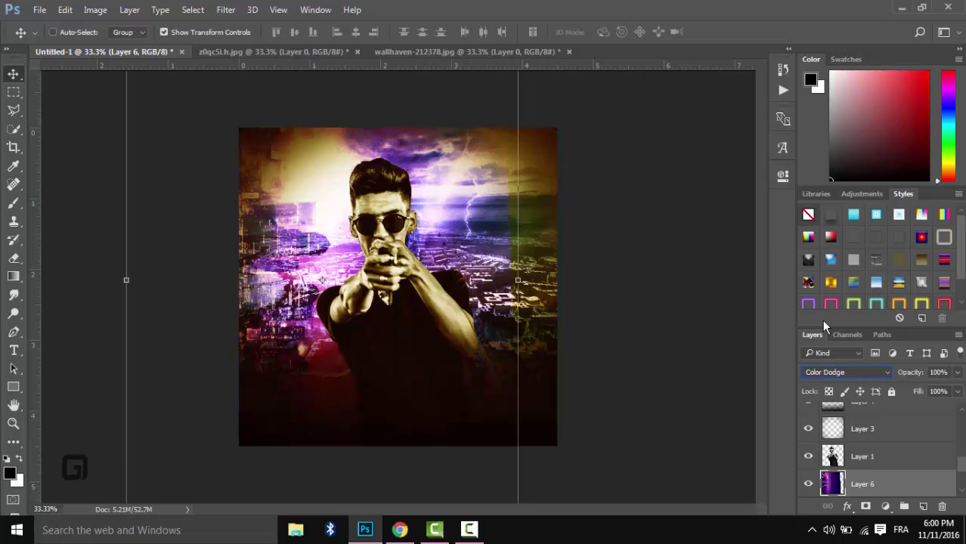
{"action": "key", "text": "Up"}
{"action": "key", "text": "Up"}
{"action": "key", "text": "Up"}
{"action": "key", "text": "Up"}
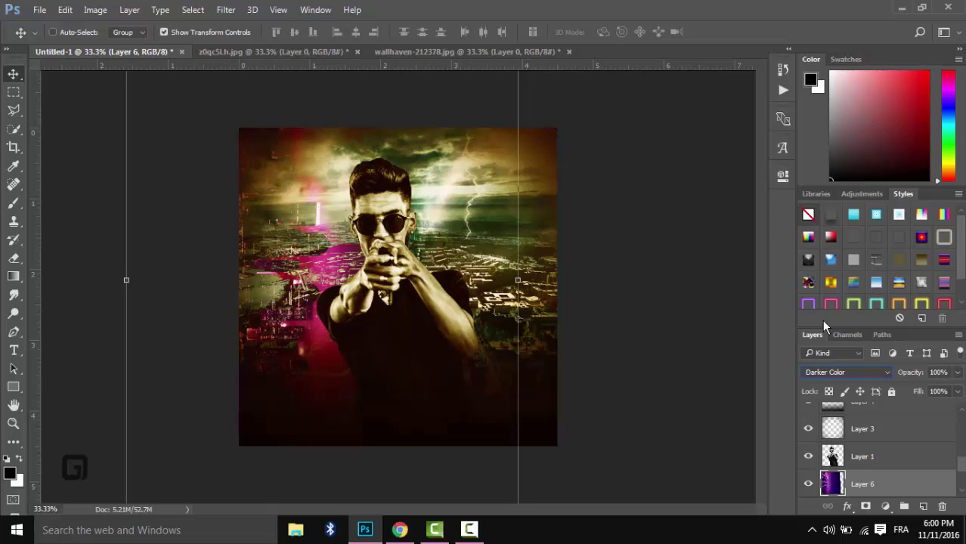
{"action": "key", "text": "Up"}
{"action": "key", "text": "Up"}
{"action": "key", "text": "Up"}
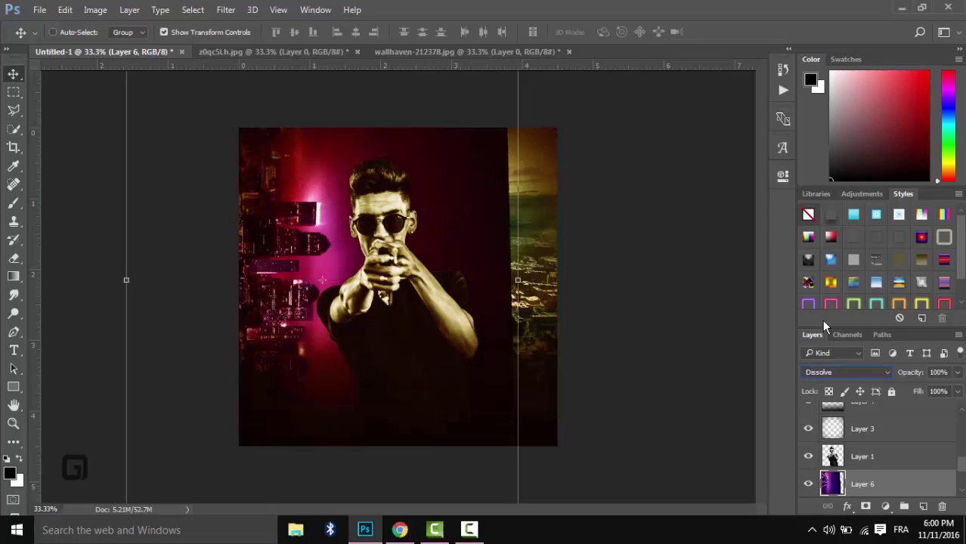
Set the skyline layer's blend mode to Soft Light and duplicate the layer
{"action": "left_click", "coordinate": [825, 370]}
{"action": "left_click", "coordinate": [829, 233]}
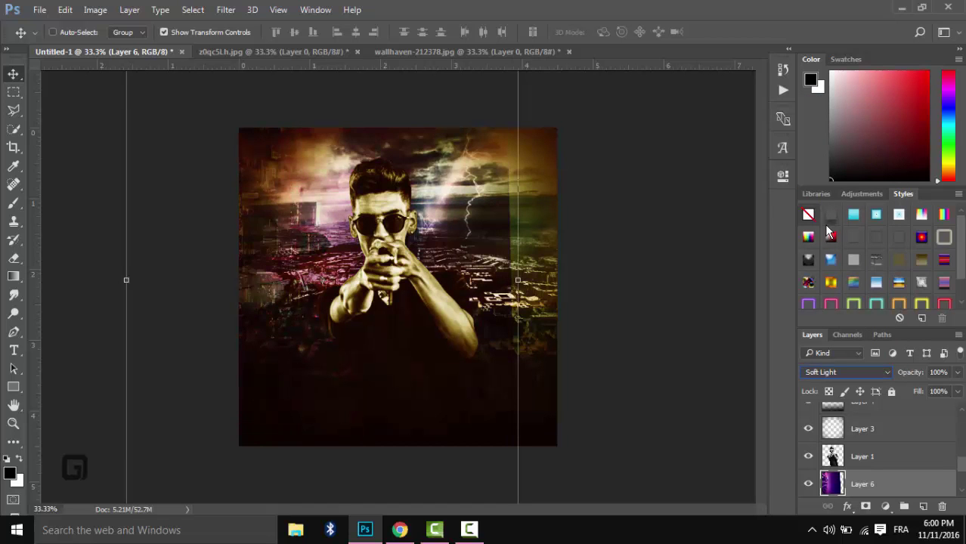
{"action": "left_click_drag", "start_coordinate": [890, 487], "coordinate": [923, 506]}
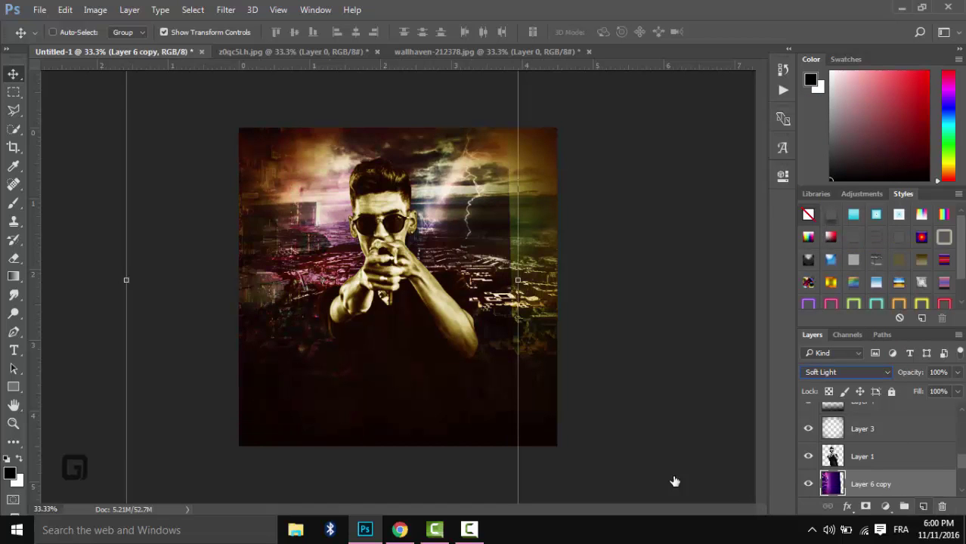
Flip the skyline copy horizontally to about 98% width and shift it toward the right side of the canvas
{"action": "left_click_drag", "start_coordinate": [123, 278], "coordinate": [228, 280]}
{"action": "left_click_drag", "start_coordinate": [365, 284], "coordinate": [424, 284]}
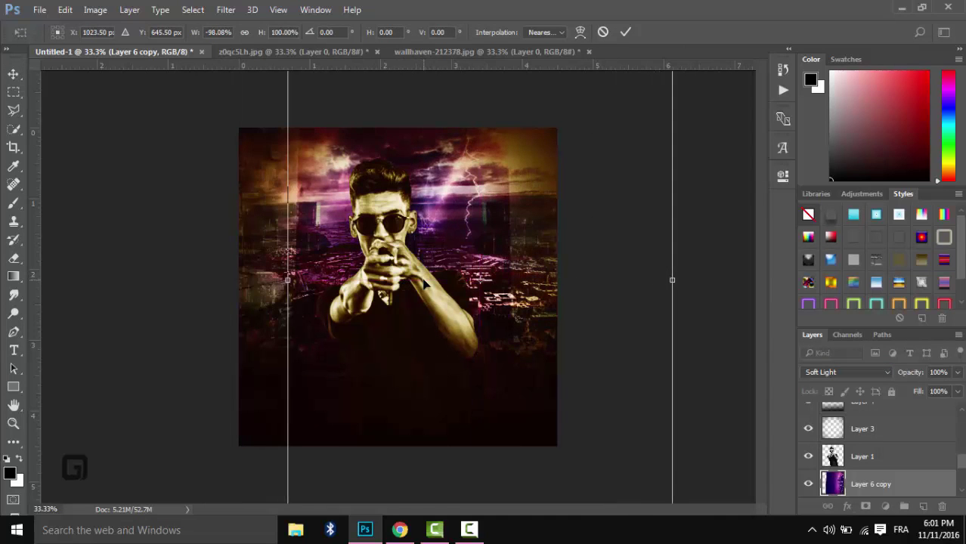
{"action": "key", "text": "Return"}
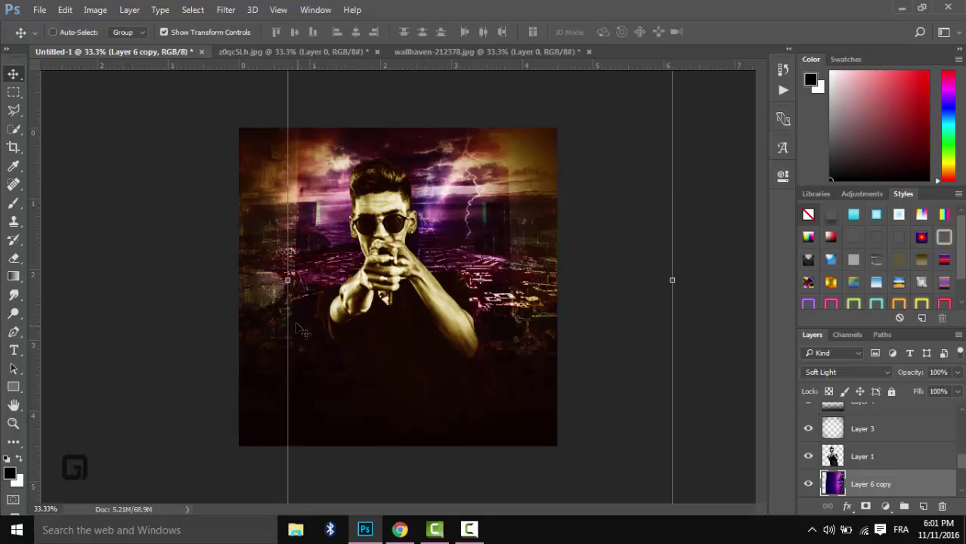
Erase the flipped skyline copy's left edge and center around the man with a soft 338 px Eraser
{"action": "left_click", "coordinate": [14, 258]}
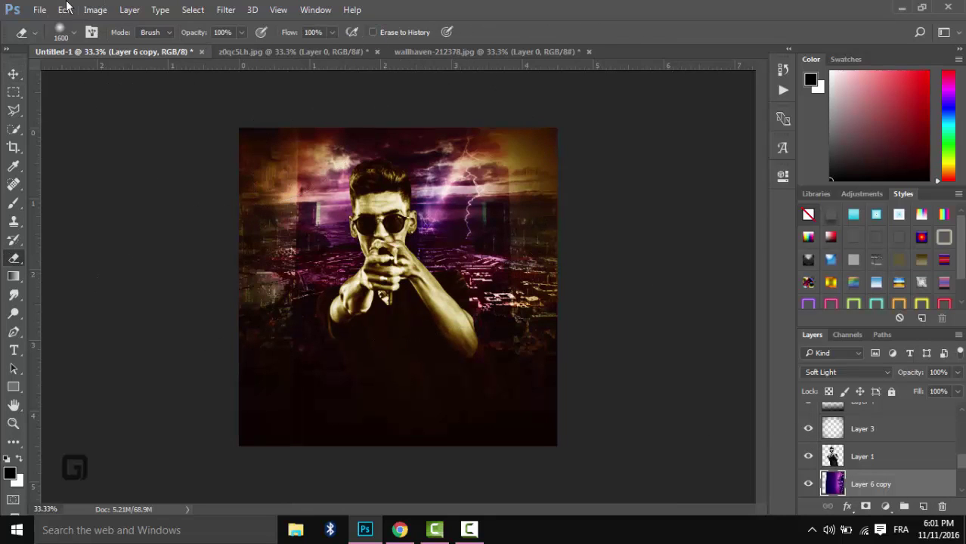
{"action": "left_click", "coordinate": [69, 31]}
{"action": "left_click_drag", "start_coordinate": [158, 78], "coordinate": [121, 77]}
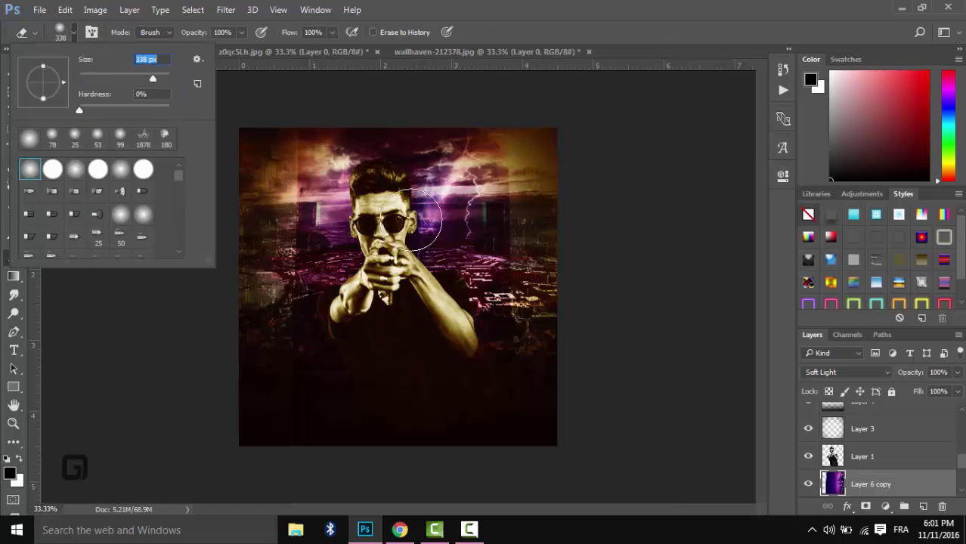
{"action": "left_click", "coordinate": [483, 253]}
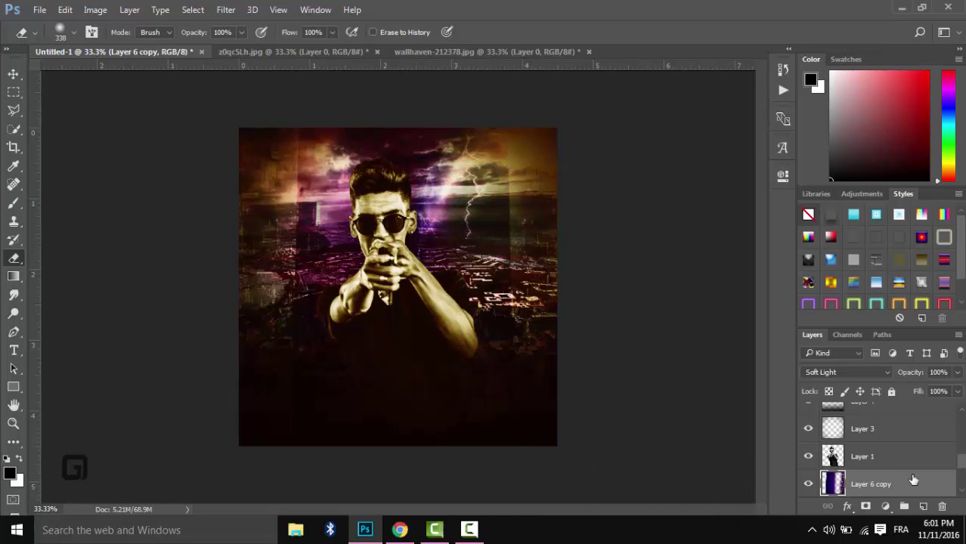
{"action": "left_click_drag", "start_coordinate": [399, 170], "coordinate": [399, 236]}
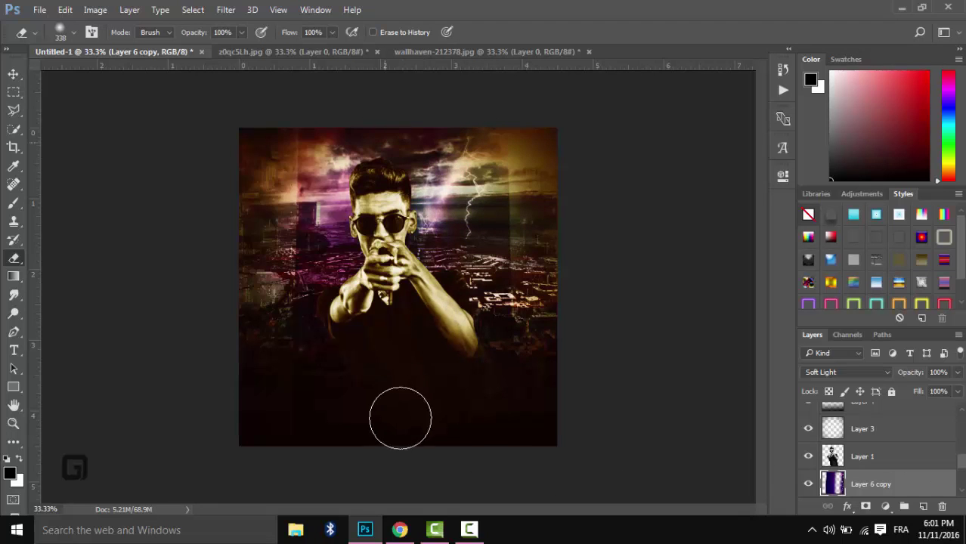
{"action": "left_click_drag", "start_coordinate": [351, 168], "coordinate": [344, 253]}
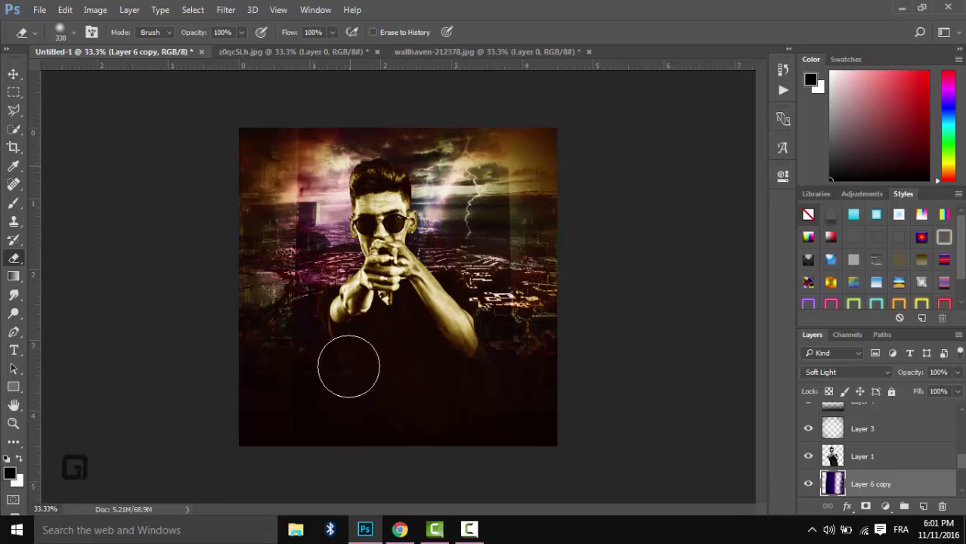
{"action": "mouse_move", "coordinate": [344, 110]}
{"action": "left_mouse_down"}
{"action": "mouse_move", "coordinate": [311, 417]}
{"action": "mouse_move", "coordinate": [329, 106]}
{"action": "left_mouse_up"}
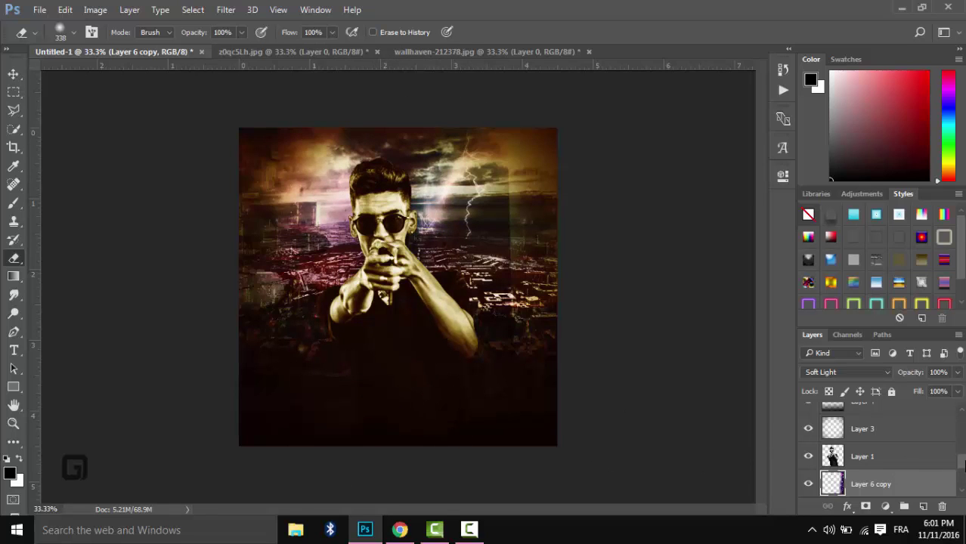
Erase the original skyline layer's right edge and the area around the man, keeping the buildings along the canvas's left side
{"action": "scroll", "coordinate": [963, 464], "scroll_direction": "down", "scroll_amount": 2}
{"action": "left_click", "coordinate": [932, 474]}
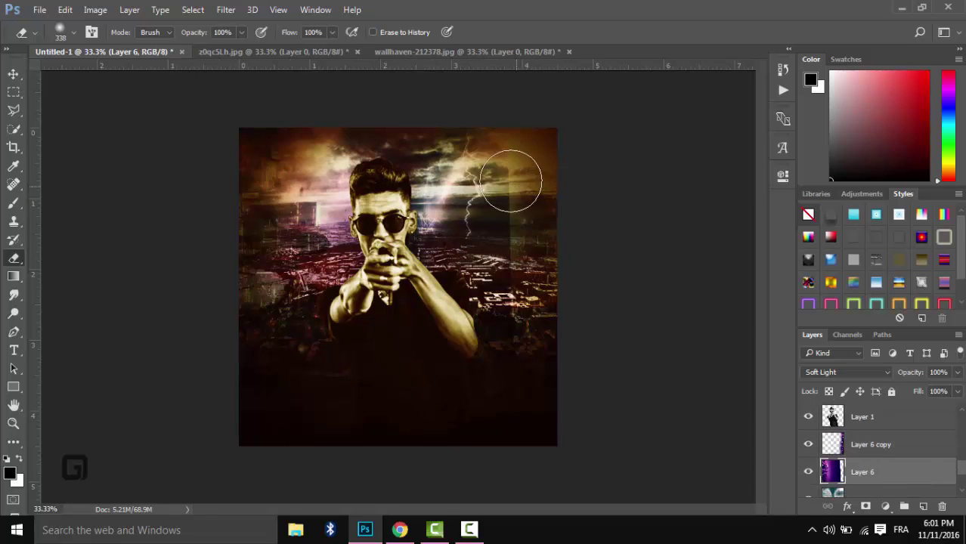
{"action": "mouse_move", "coordinate": [478, 152]}
{"action": "left_mouse_down"}
{"action": "mouse_move", "coordinate": [477, 424]}
{"action": "mouse_move", "coordinate": [485, 151]}
{"action": "mouse_move", "coordinate": [485, 355]}
{"action": "mouse_move", "coordinate": [444, 398]}
{"action": "mouse_move", "coordinate": [350, 91]}
{"action": "mouse_move", "coordinate": [396, 280]}
{"action": "mouse_move", "coordinate": [400, 378]}
{"action": "mouse_move", "coordinate": [374, 105]}
{"action": "mouse_move", "coordinate": [339, 369]}
{"action": "mouse_move", "coordinate": [334, 124]}
{"action": "left_mouse_up"}
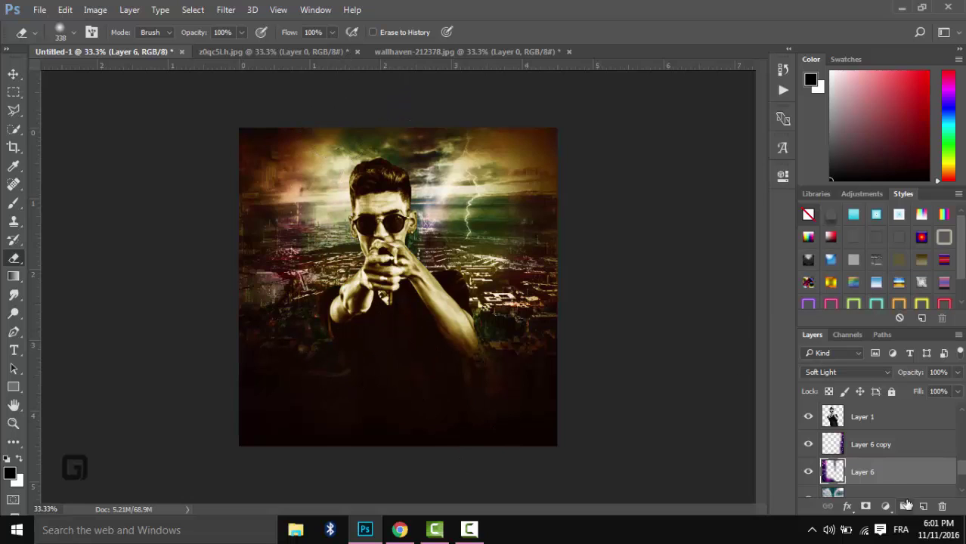
{"action": "mouse_move", "coordinate": [438, 160]}
{"action": "left_mouse_down"}
{"action": "mouse_move", "coordinate": [367, 453]}
{"action": "mouse_move", "coordinate": [336, 388]}
{"action": "mouse_move", "coordinate": [345, 433]}
{"action": "left_mouse_up"}
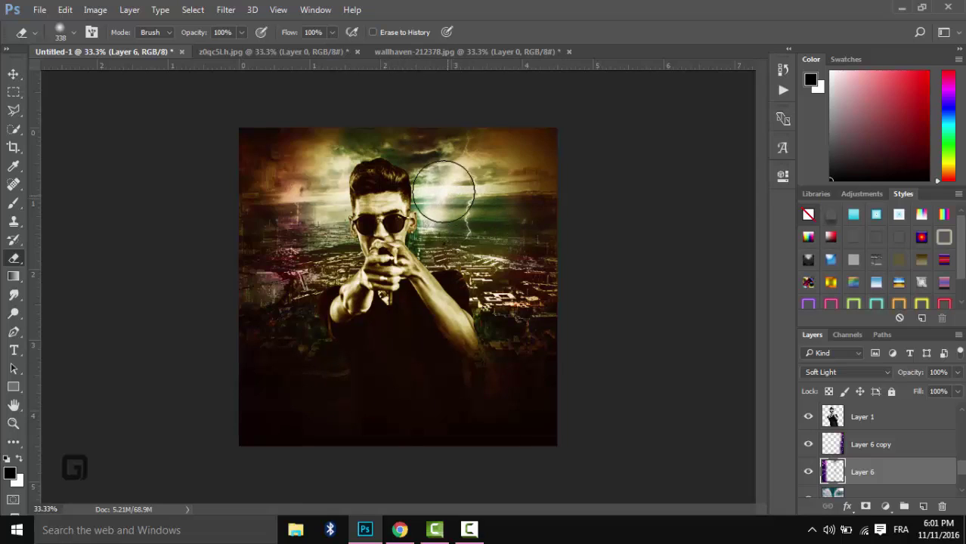
{"action": "left_click", "coordinate": [425, 144]}
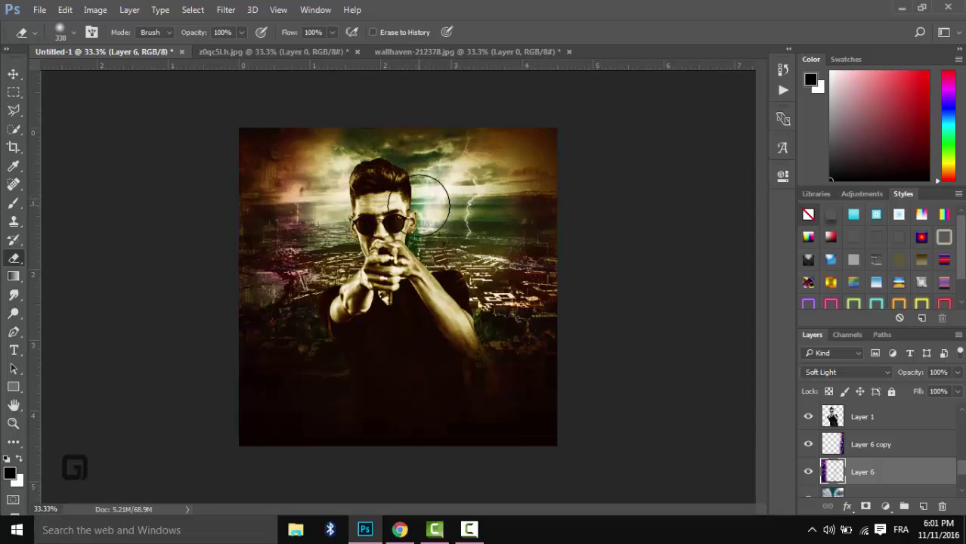
Move the flipped skyline copy slightly to the left
{"action": "left_click", "coordinate": [14, 74]}
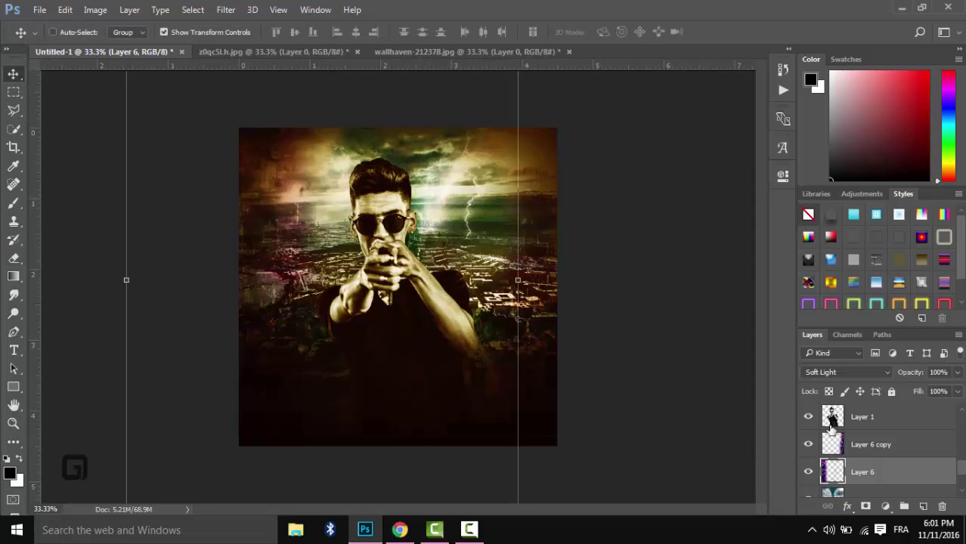
{"action": "left_click", "coordinate": [851, 445]}
{"action": "left_click_drag", "start_coordinate": [603, 299], "coordinate": [594, 299]}
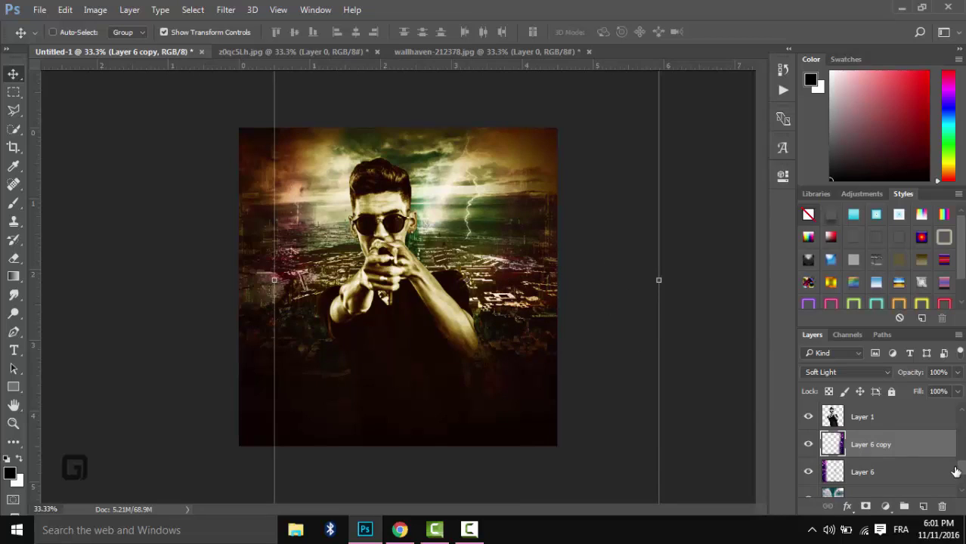
Lower the opacity of the Color Balance 2 layer to 60% and the Selective Color 1 layer to 72%
{"action": "left_click_drag", "start_coordinate": [964, 470], "coordinate": [963, 428]}
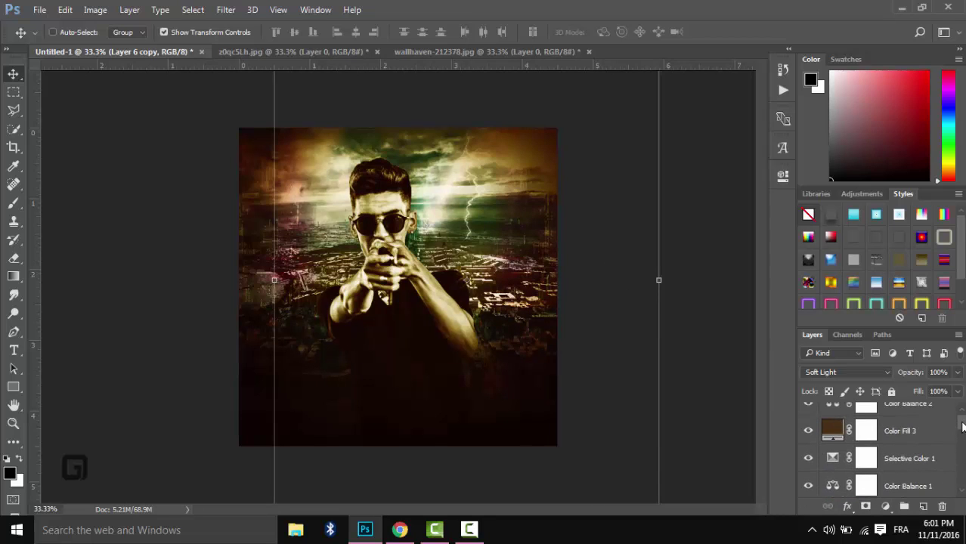
{"action": "left_click", "coordinate": [940, 429]}
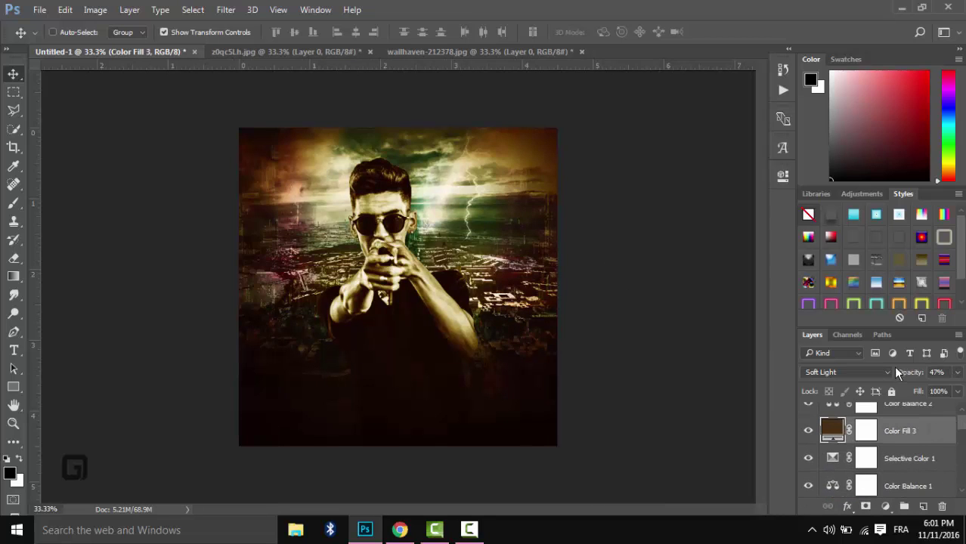
{"action": "left_click", "coordinate": [923, 407]}
{"action": "left_click_drag", "start_coordinate": [914, 378], "coordinate": [886, 376]}
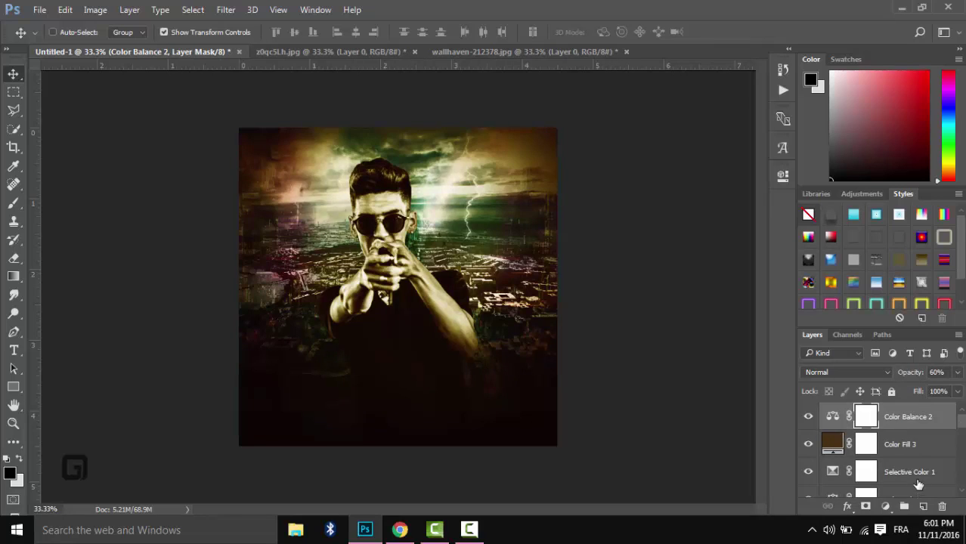
{"action": "left_click", "coordinate": [918, 477]}
{"action": "left_click", "coordinate": [901, 375]}
{"action": "left_click_drag", "start_coordinate": [898, 375], "coordinate": [896, 377]}
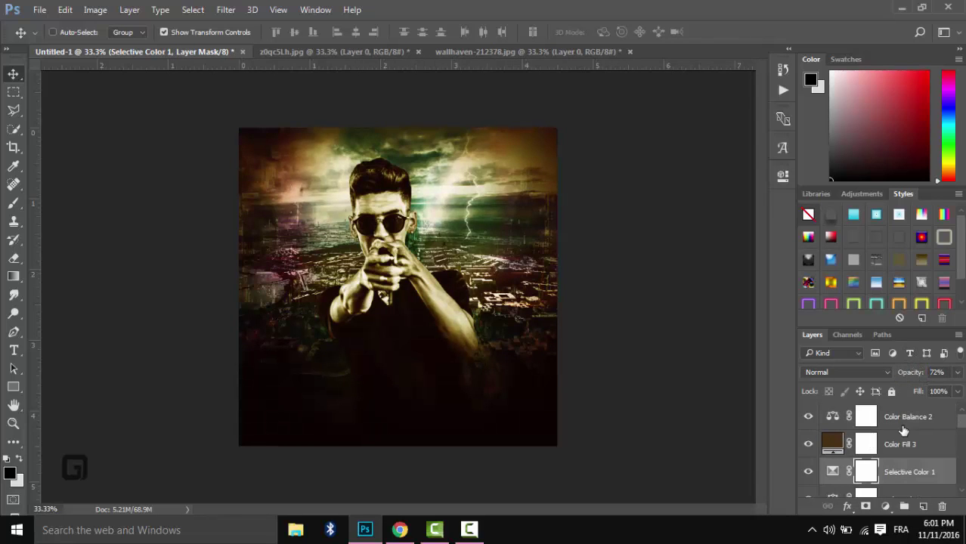
Above Color Balance 2, add a Levels adjustment with midtones at 0.94 and a Brightness/Contrast adjustment with brightness 15
{"action": "left_click", "coordinate": [909, 425]}
{"action": "left_click", "coordinate": [886, 505]}
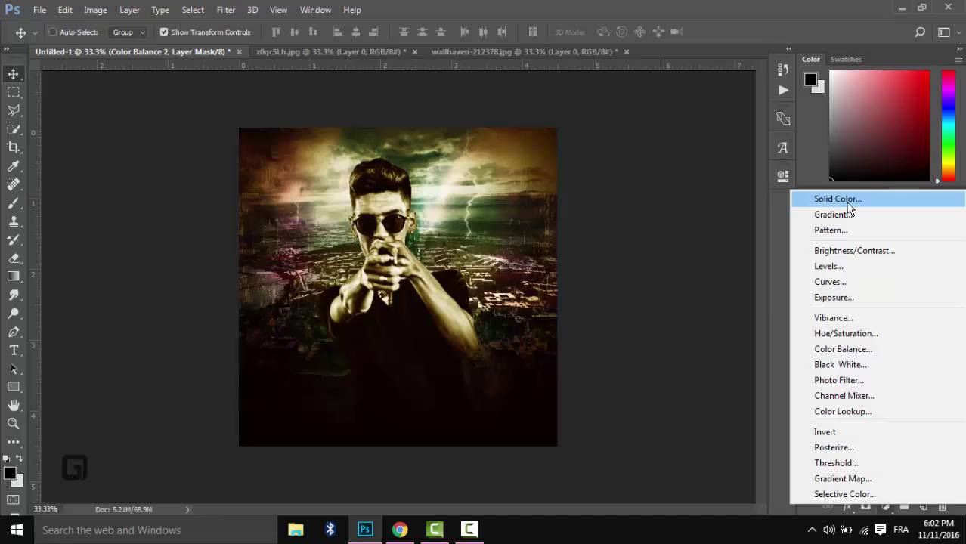
{"action": "left_click", "coordinate": [830, 268]}
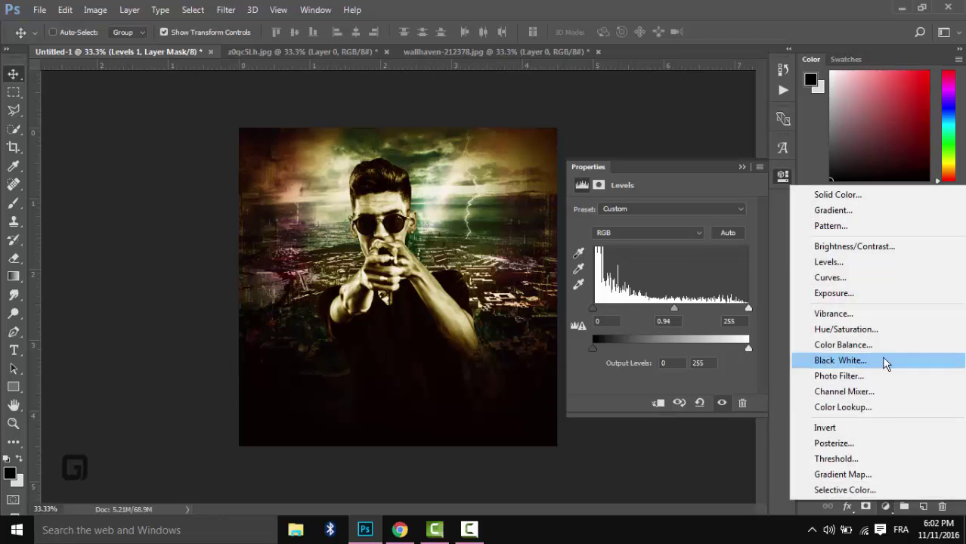
{"action": "left_click", "coordinate": [854, 247]}
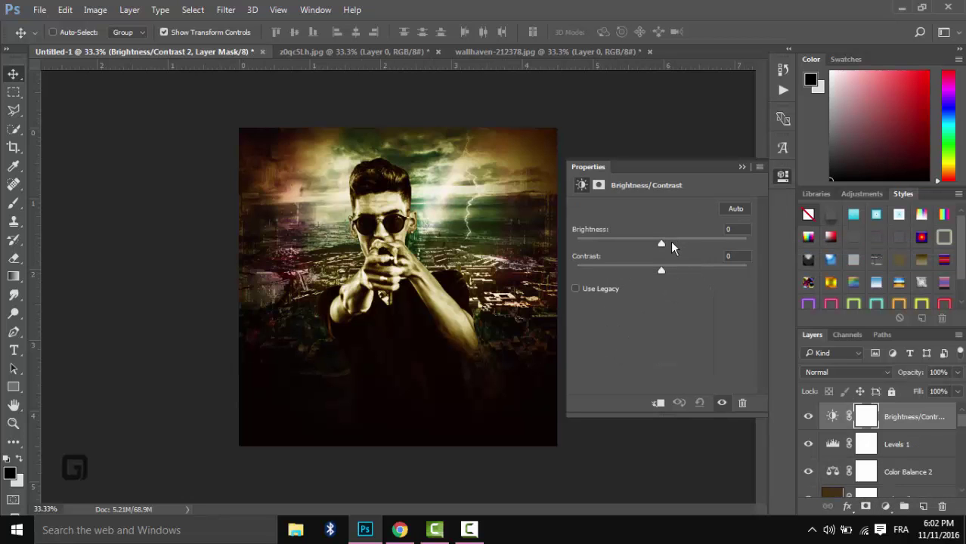
{"action": "left_click", "coordinate": [670, 242]}
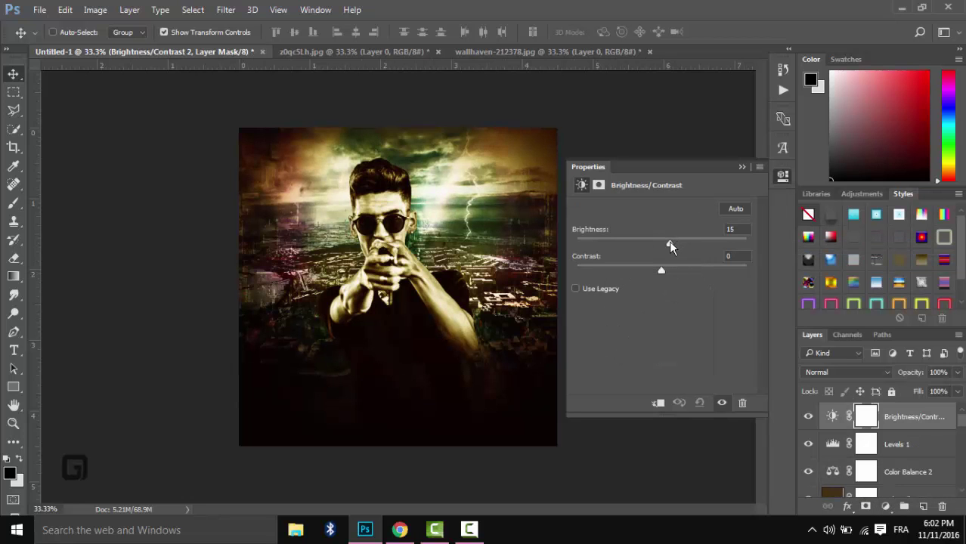
Add a dark golden-brown solid color fill layer (#584614) at the top of the stack and set its blend mode to Color
{"action": "left_click", "coordinate": [887, 508]}
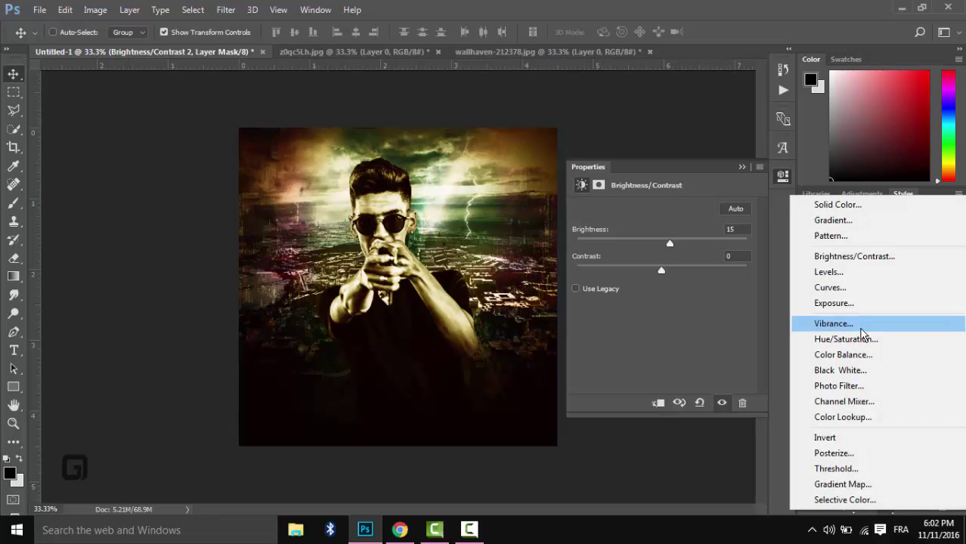
{"action": "left_click", "coordinate": [831, 204]}
{"action": "left_click_drag", "start_coordinate": [785, 332], "coordinate": [790, 318]}
{"action": "left_click", "coordinate": [730, 269]}
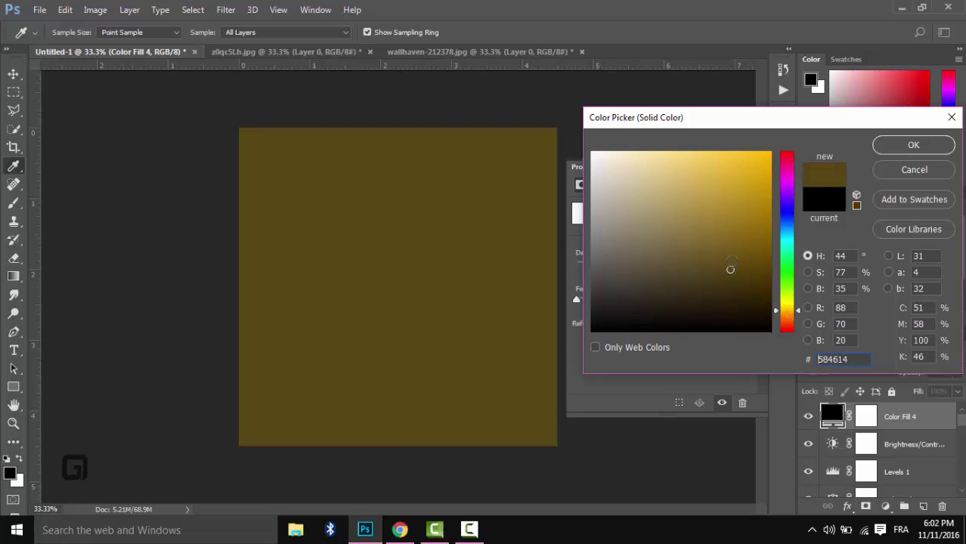
{"action": "left_click", "coordinate": [913, 145]}
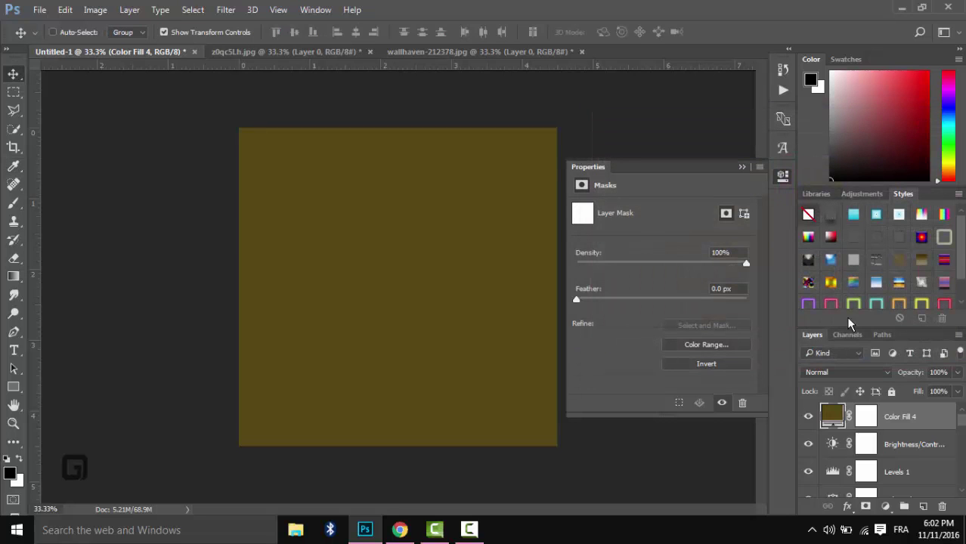
{"action": "left_click", "coordinate": [846, 373]}
{"action": "left_click", "coordinate": [839, 354]}
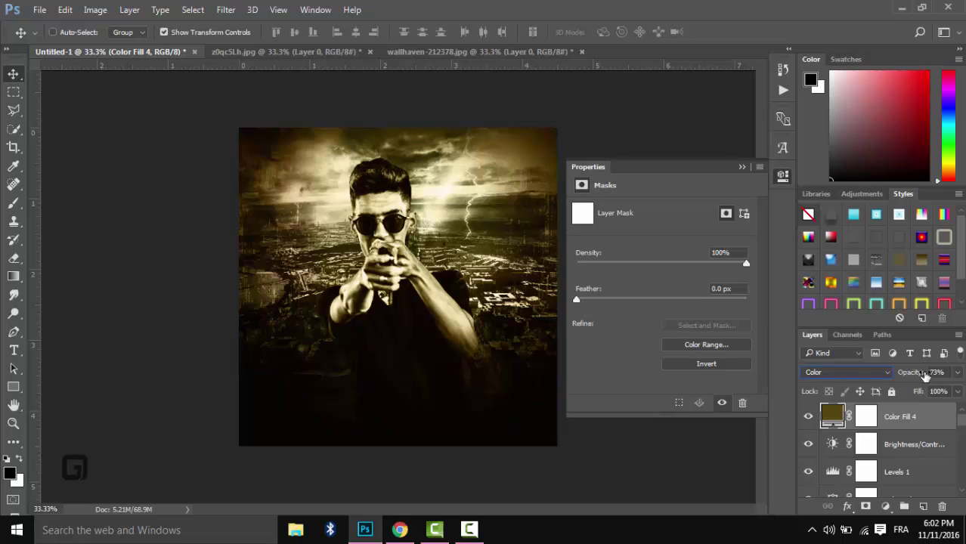
Lower the Color Fill 4 layer's opacity to 56% and change its fill color to dark golden brown #5d4400
{"action": "left_click", "coordinate": [742, 166]}
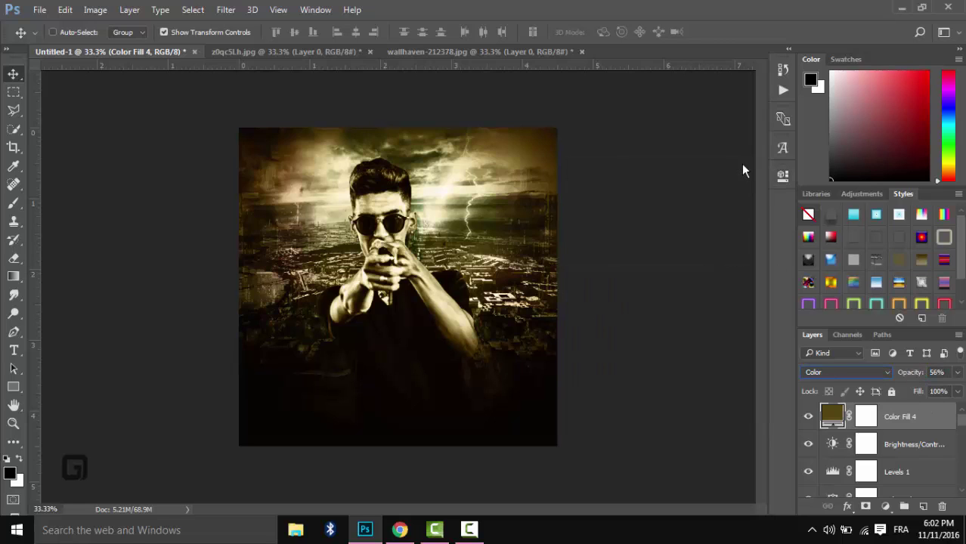
{"action": "double_click", "coordinate": [842, 420]}
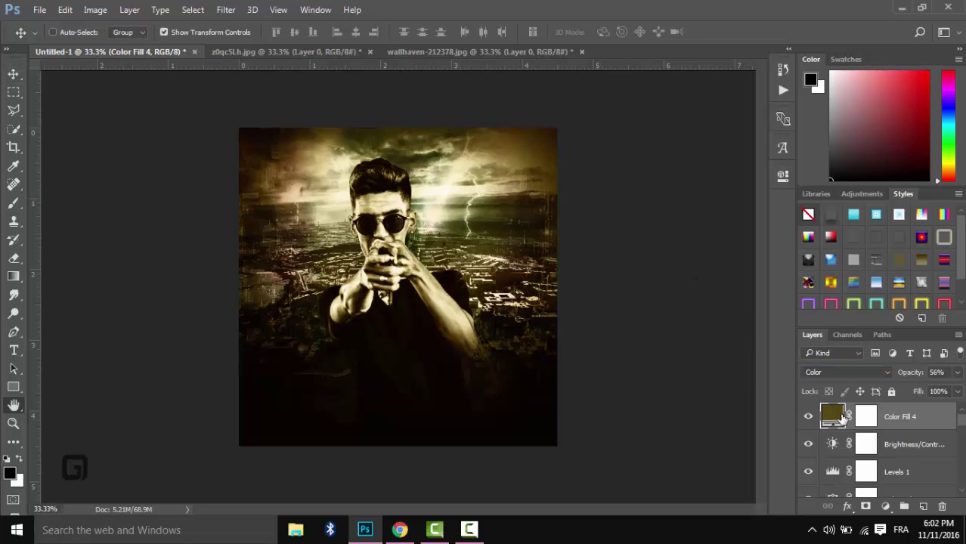
{"action": "left_click", "coordinate": [715, 119]}
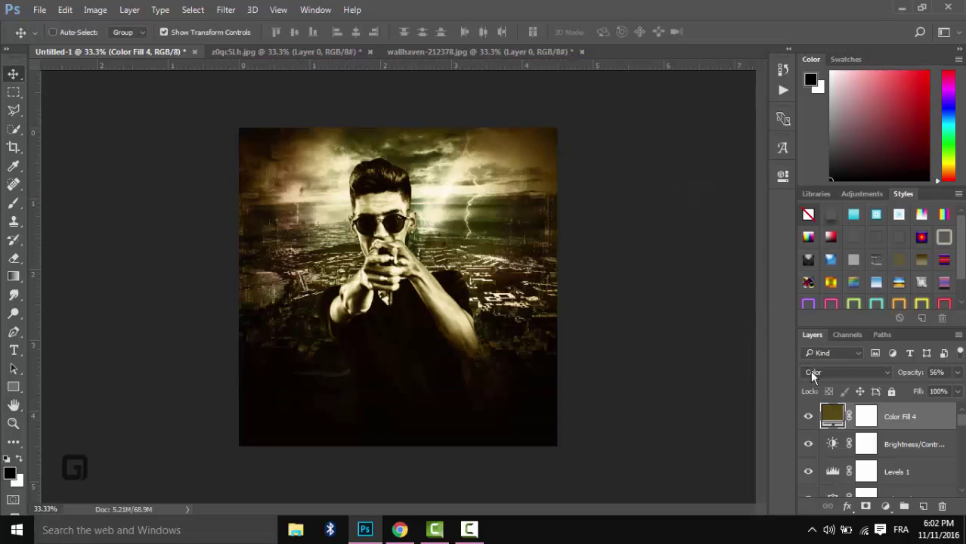
{"action": "double_click", "coordinate": [832, 412]}
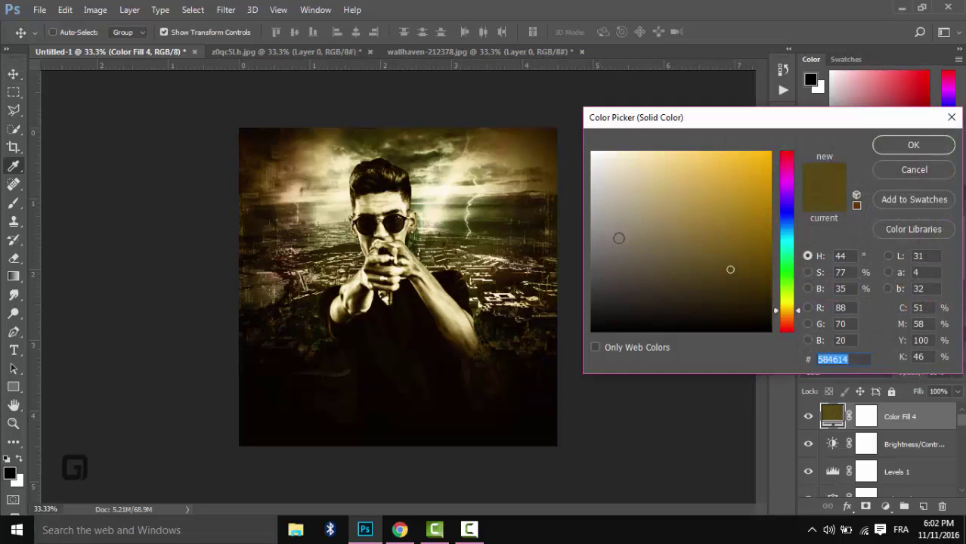
{"action": "left_click", "coordinate": [735, 299]}
{"action": "mouse_move", "coordinate": [735, 298]}
{"action": "left_mouse_down"}
{"action": "mouse_move", "coordinate": [758, 244]}
{"action": "mouse_move", "coordinate": [782, 266]}
{"action": "left_mouse_up"}
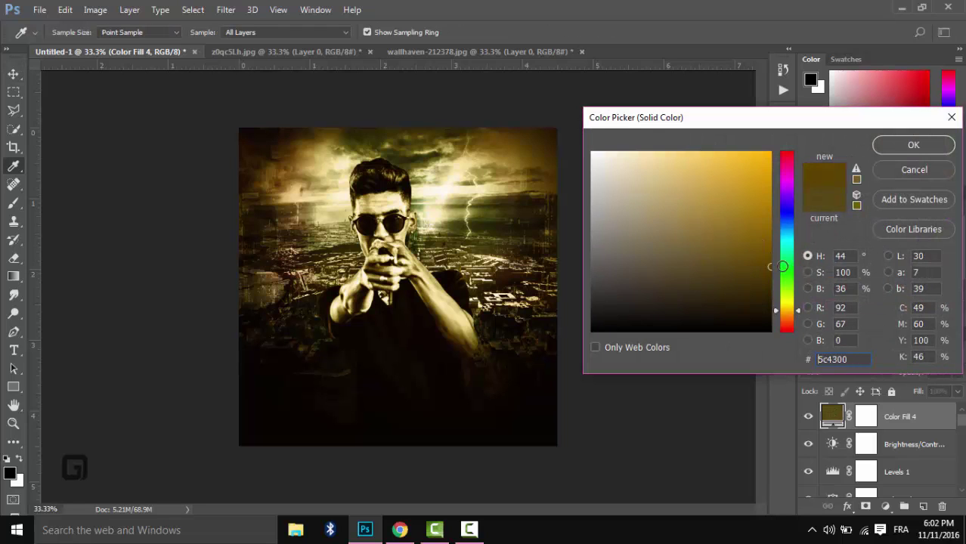
{"action": "left_click", "coordinate": [941, 144]}
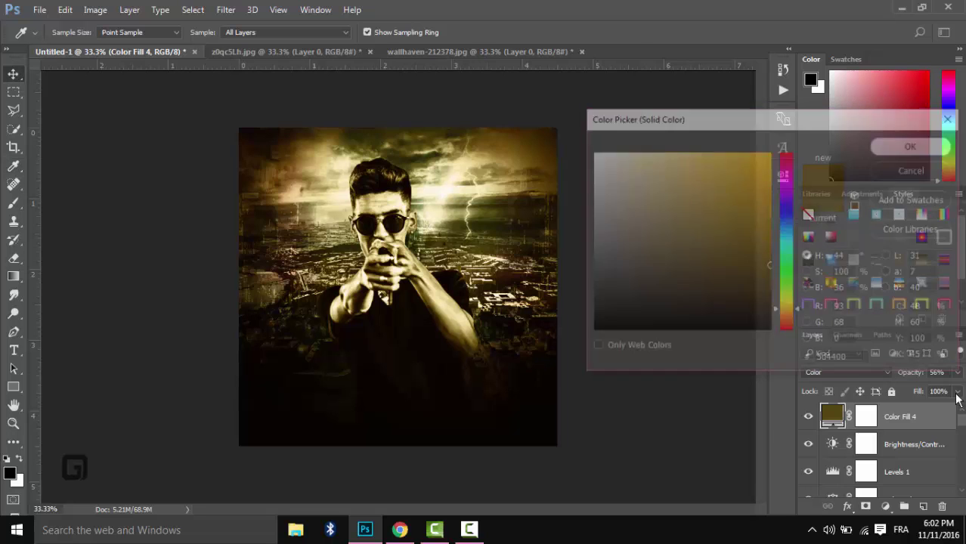
Add a Bevel & Emboss effect to the man's layer, using a 10 px inner bevel with an orange Screen highlight at 100% opacity
{"action": "left_click_drag", "start_coordinate": [961, 423], "coordinate": [955, 457]}
{"action": "left_click", "coordinate": [954, 457]}
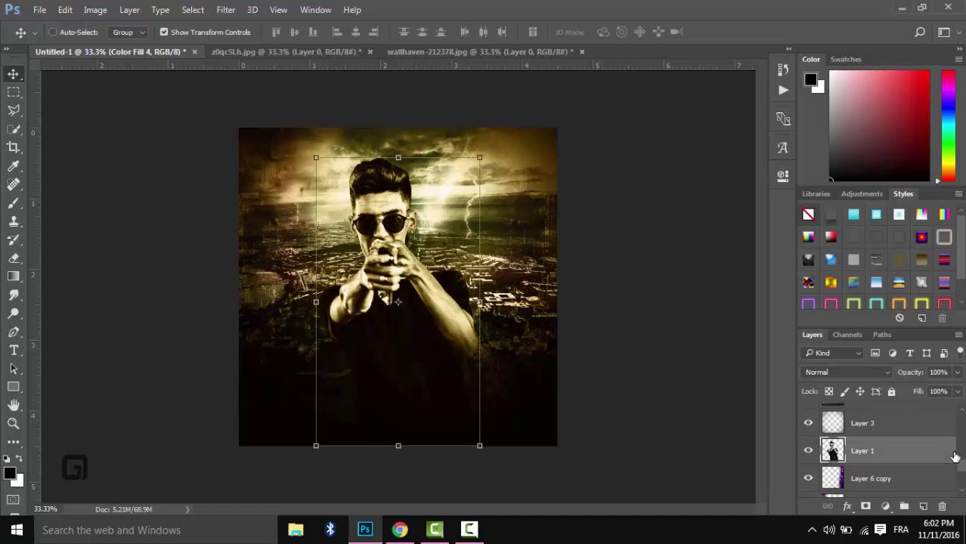
{"action": "double_click", "coordinate": [955, 456]}
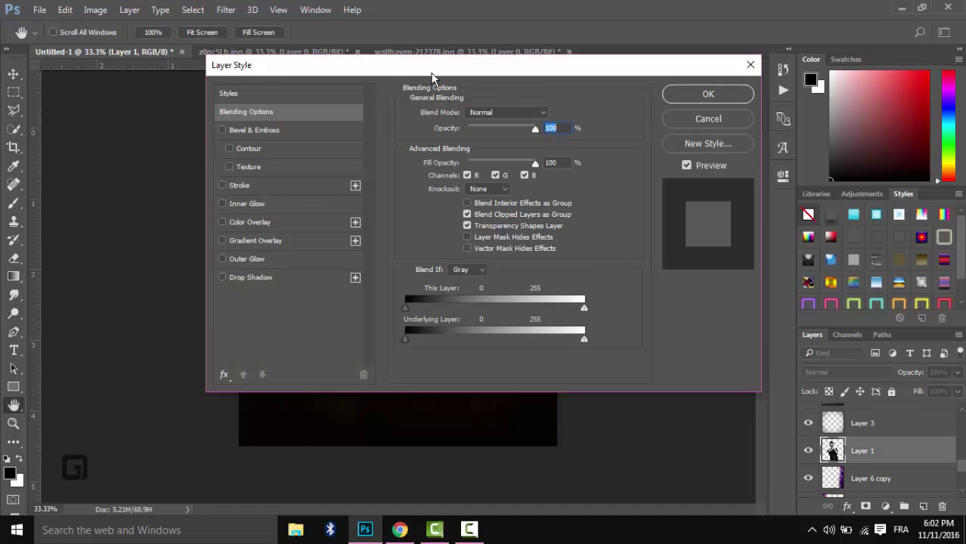
{"action": "left_click_drag", "start_coordinate": [522, 79], "coordinate": [691, 78]}
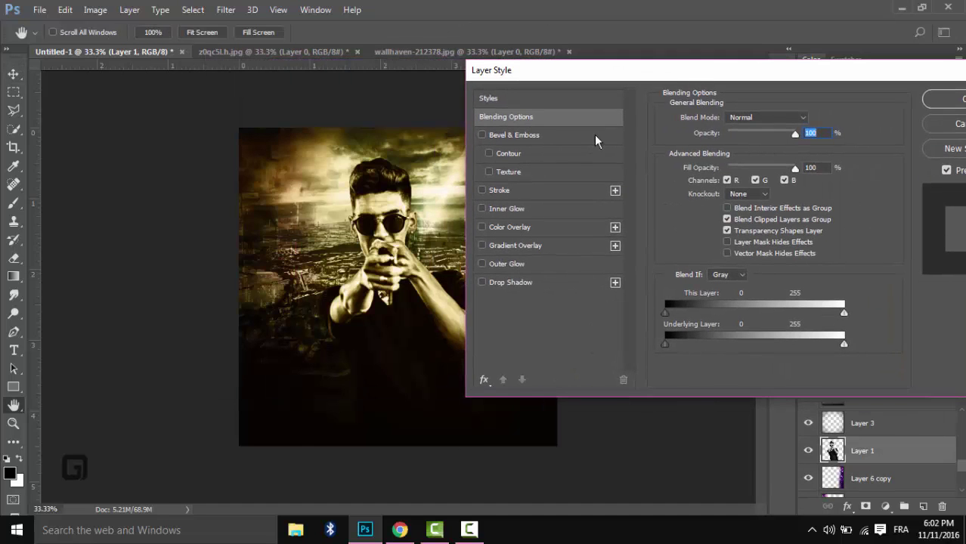
{"action": "left_click", "coordinate": [535, 134]}
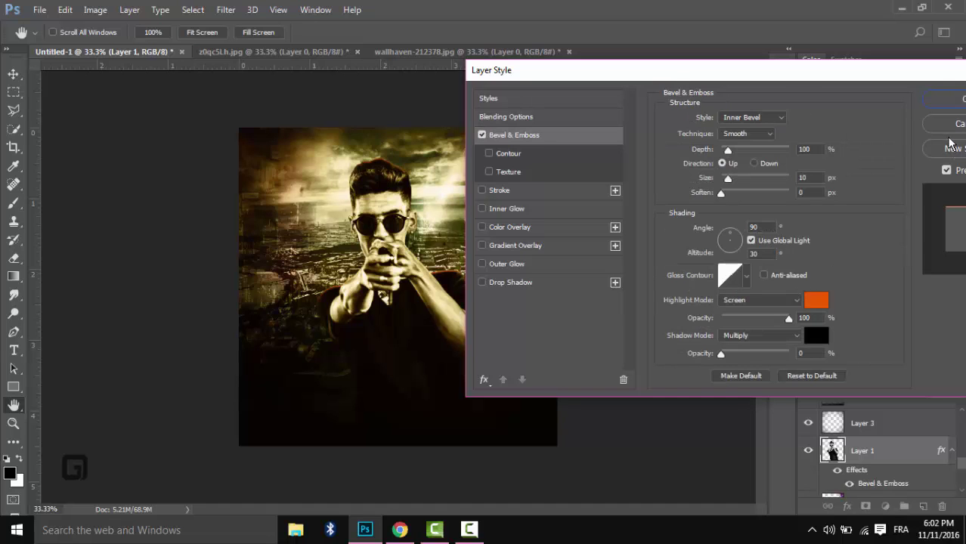
{"action": "left_click", "coordinate": [949, 99]}
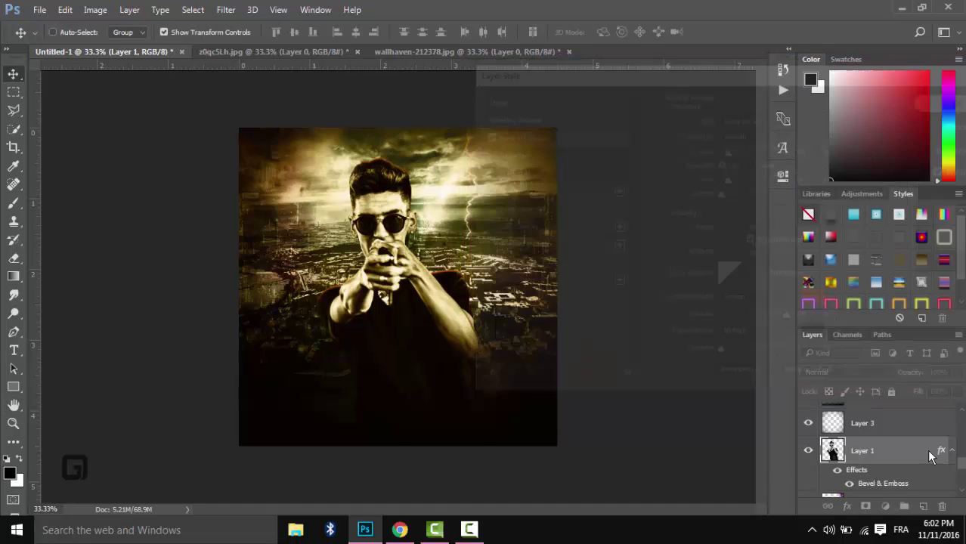
Create a new empty layer directly above Layer 6 copy and set the foreground color to bright orange #ff9600
{"action": "left_click", "coordinate": [963, 496]}
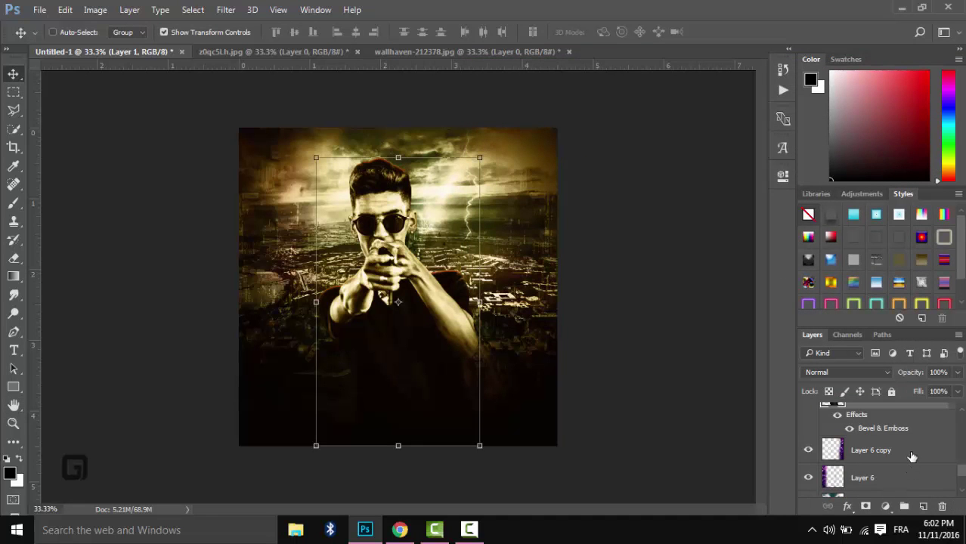
{"action": "left_click", "coordinate": [912, 452]}
{"action": "left_click", "coordinate": [923, 507]}
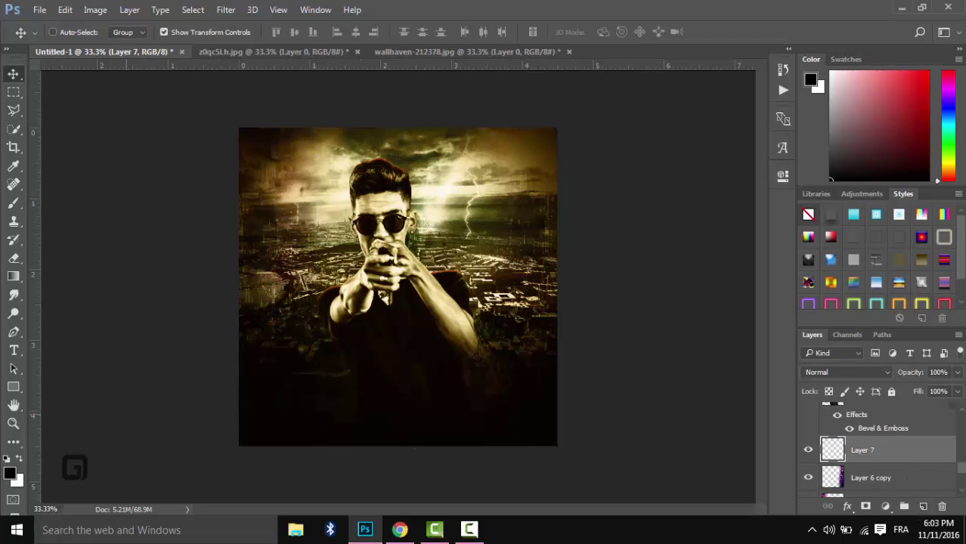
{"action": "left_click", "coordinate": [10, 474]}
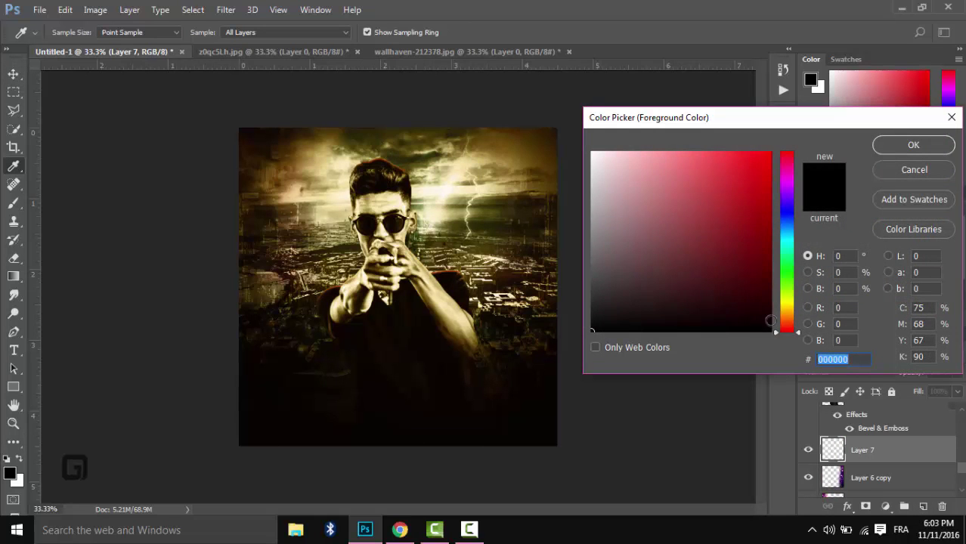
{"action": "left_click", "coordinate": [786, 320]}
{"action": "left_click_drag", "start_coordinate": [786, 324], "coordinate": [786, 314]}
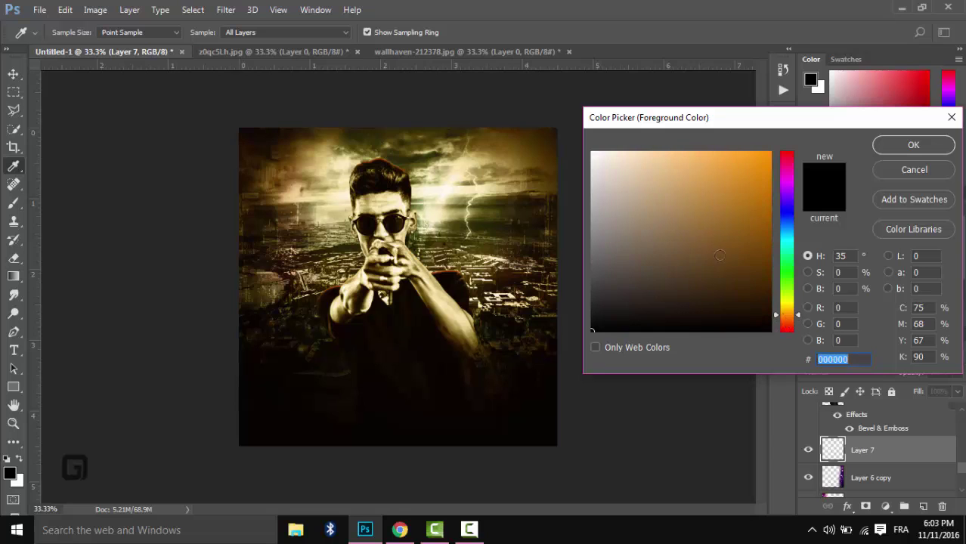
{"action": "left_click", "coordinate": [748, 176]}
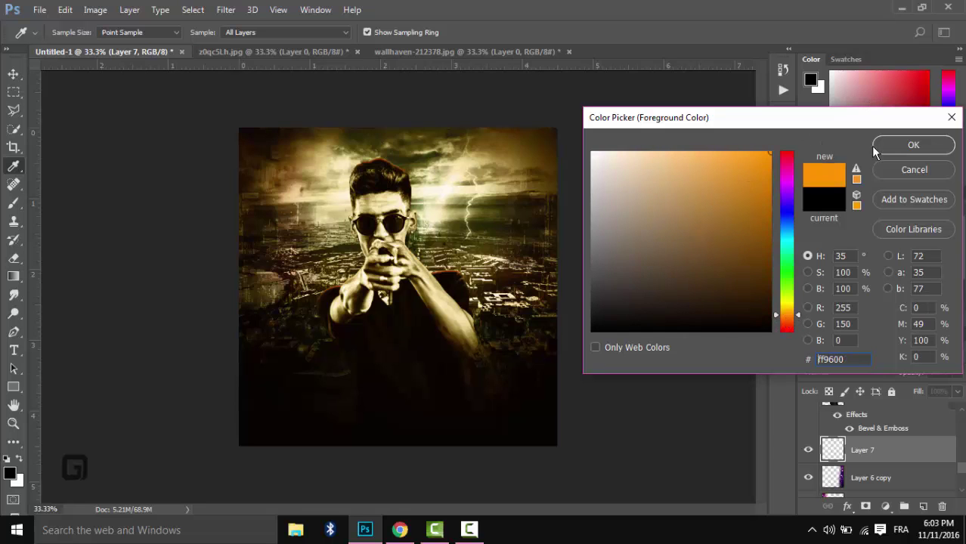
{"action": "left_click", "coordinate": [914, 144]}
Paint a soft orange glow behind the man's torso on Layer 7 with the 1102 px Brush
{"action": "left_click", "coordinate": [10, 203]}
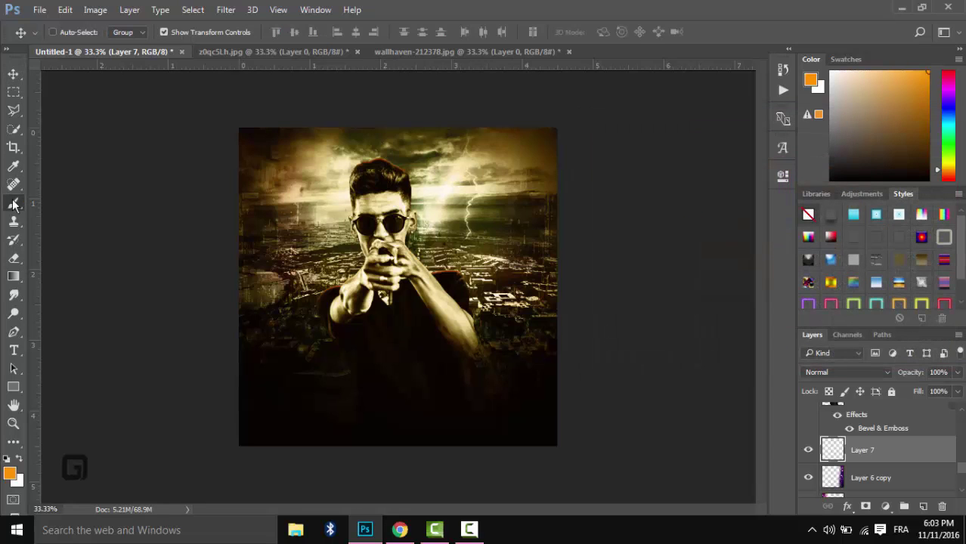
{"action": "left_click_drag", "start_coordinate": [399, 335], "coordinate": [378, 349]}
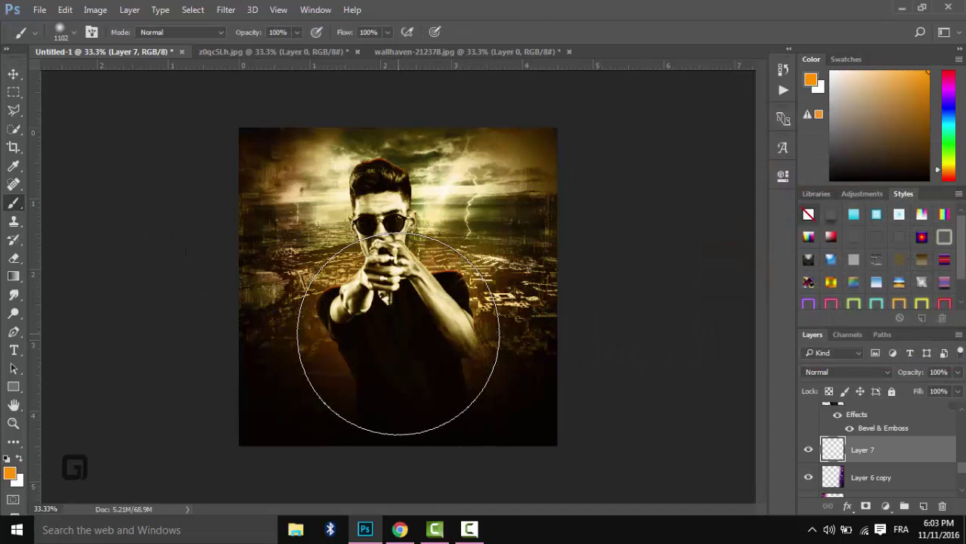
{"action": "left_click", "coordinate": [12, 72]}
{"action": "left_click_drag", "start_coordinate": [963, 470], "coordinate": [949, 414]}
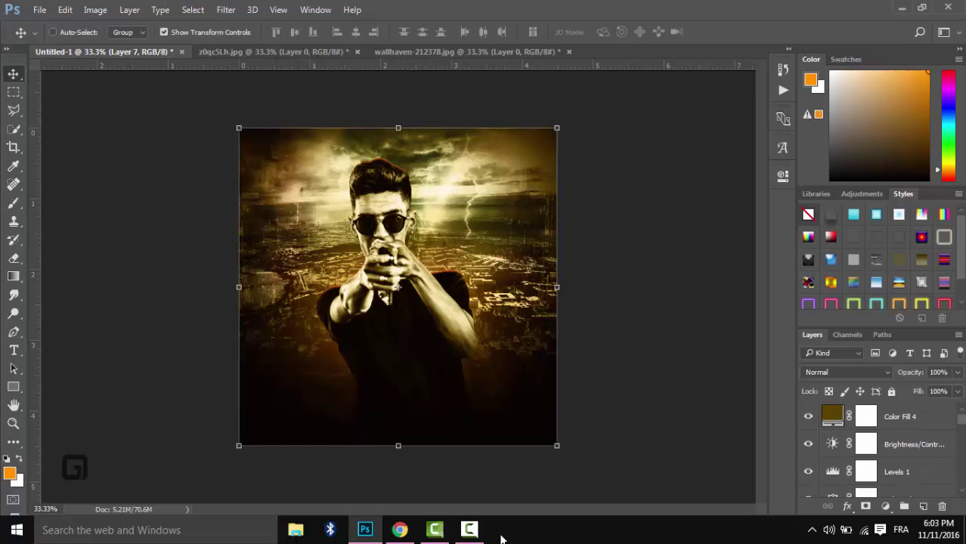
{"action": "left_click", "coordinate": [471, 530]}
{"action": "left_click", "coordinate": [898, 462]}
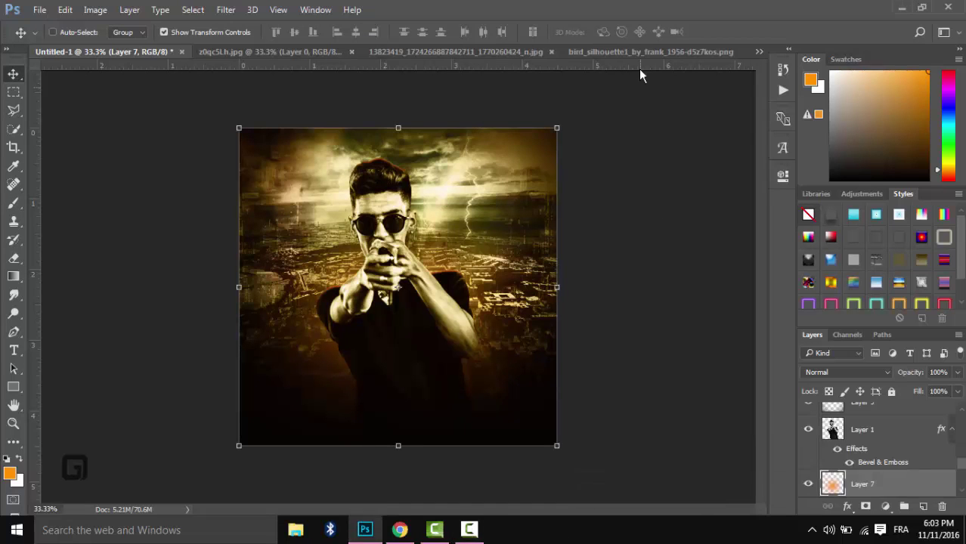
Add the bird silhouettes behind the man, scaled to about 133% wide by 129% high across the sky, and close the bird image
{"action": "left_click", "coordinate": [648, 52]}
{"action": "left_click_drag", "start_coordinate": [378, 184], "coordinate": [506, 159]}
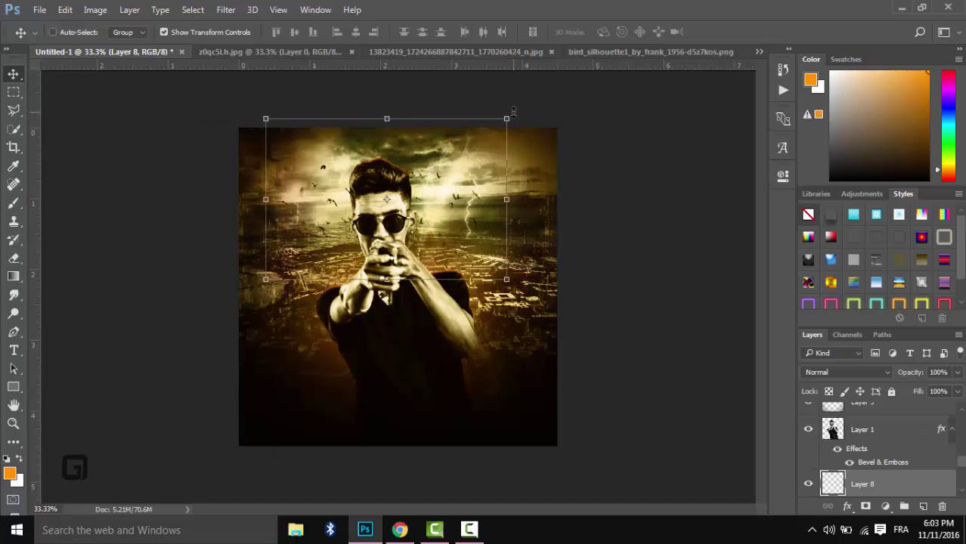
{"action": "left_click_drag", "start_coordinate": [507, 119], "coordinate": [586, 74]}
{"action": "left_click_drag", "start_coordinate": [522, 135], "coordinate": [494, 134]}
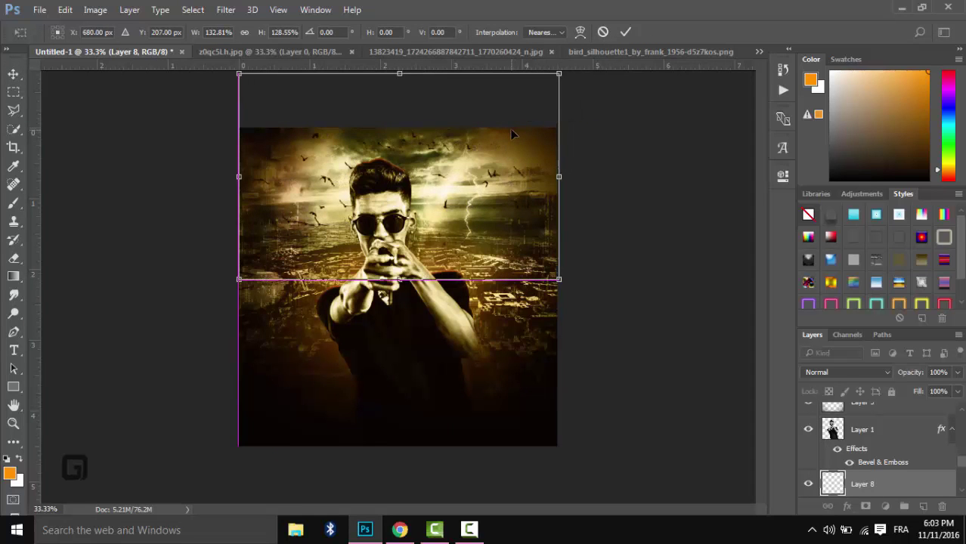
{"action": "key", "text": "Return"}
{"action": "left_click", "coordinate": [730, 53]}
{"action": "left_click", "coordinate": [728, 53]}
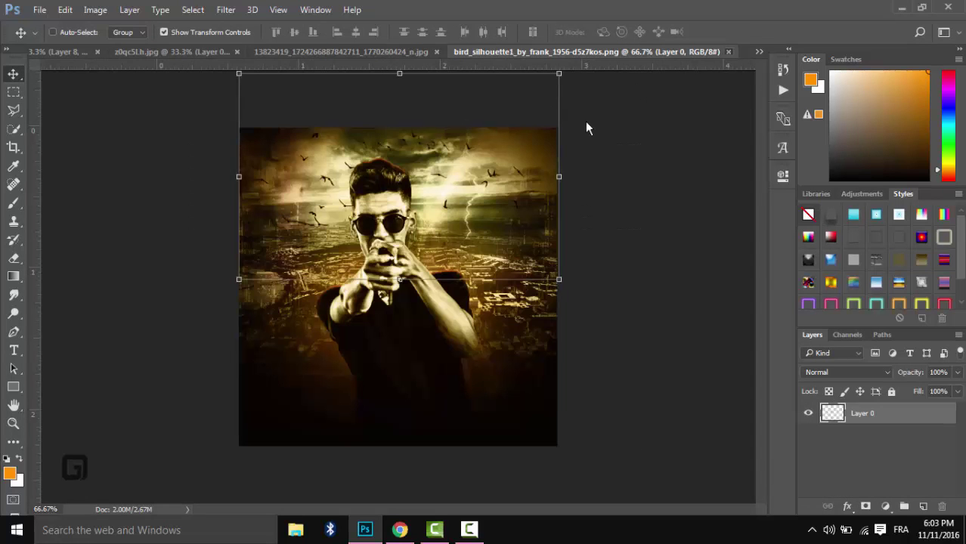
In the rock image, unlock the background layer and remove the white area with the Magic Eraser
{"action": "left_click", "coordinate": [475, 52]}
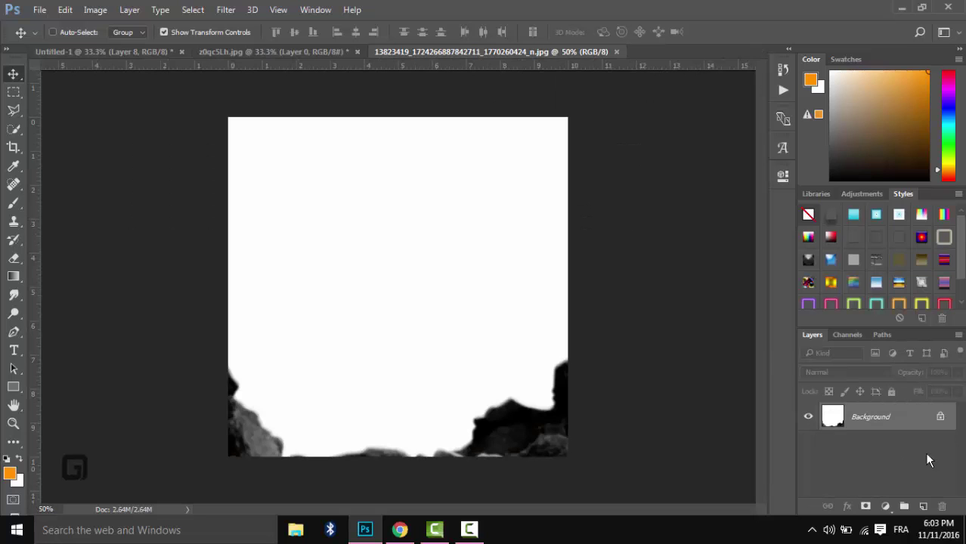
{"action": "left_click", "coordinate": [941, 418]}
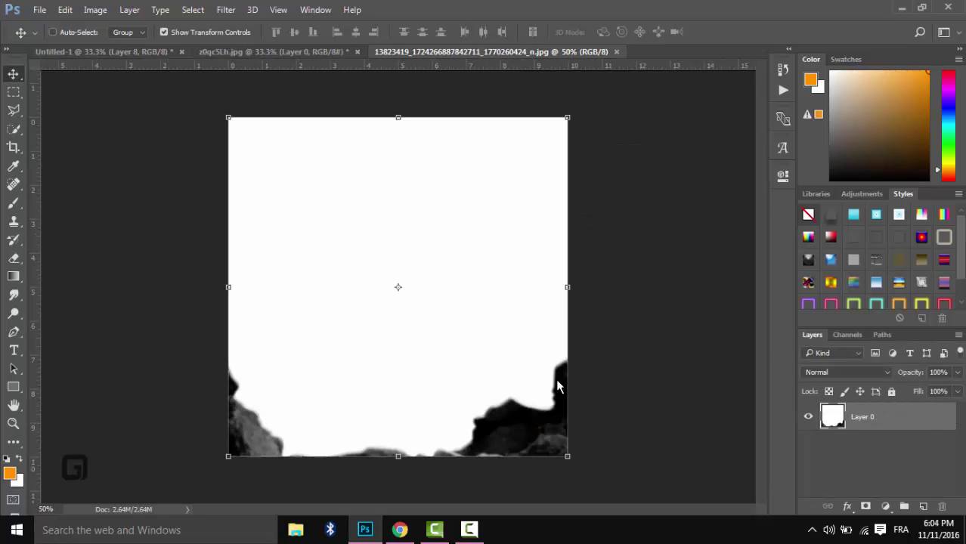
{"action": "left_click", "coordinate": [14, 260]}
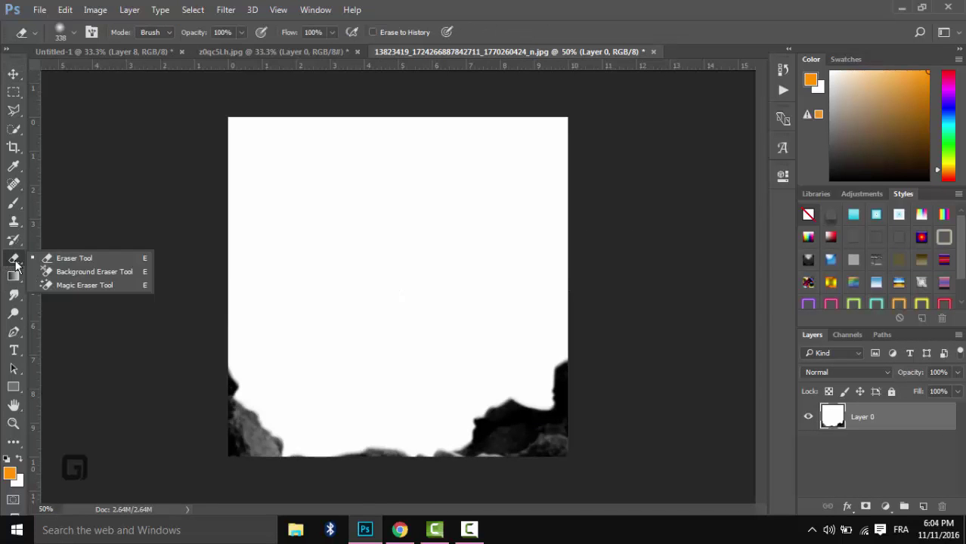
{"action": "left_click", "coordinate": [47, 285]}
{"action": "left_click", "coordinate": [304, 250]}
{"action": "left_click", "coordinate": [12, 76]}
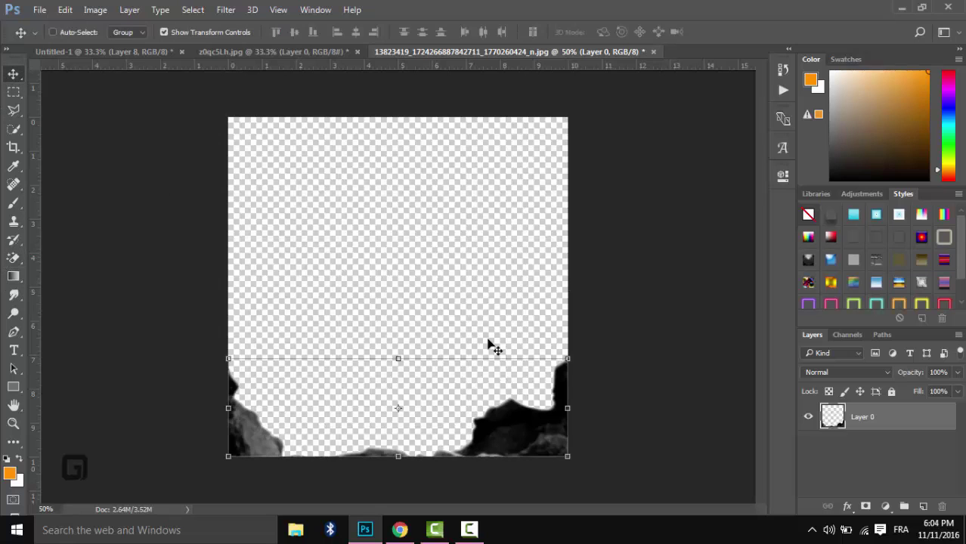
Bring the rocks into the composite, scale them to about 141% along the canvas's lower edge, and place their layer above Layer 4
{"action": "left_click_drag", "start_coordinate": [501, 418], "coordinate": [424, 415]}
{"action": "left_click_drag", "start_coordinate": [464, 381], "coordinate": [557, 353]}
{"action": "key", "text": "Return"}
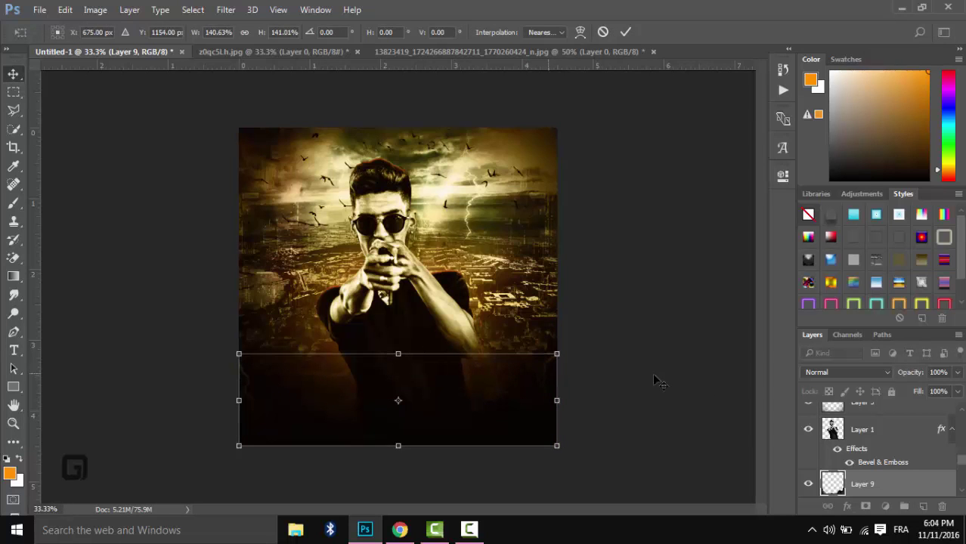
{"action": "left_click_drag", "start_coordinate": [888, 474], "coordinate": [871, 410]}
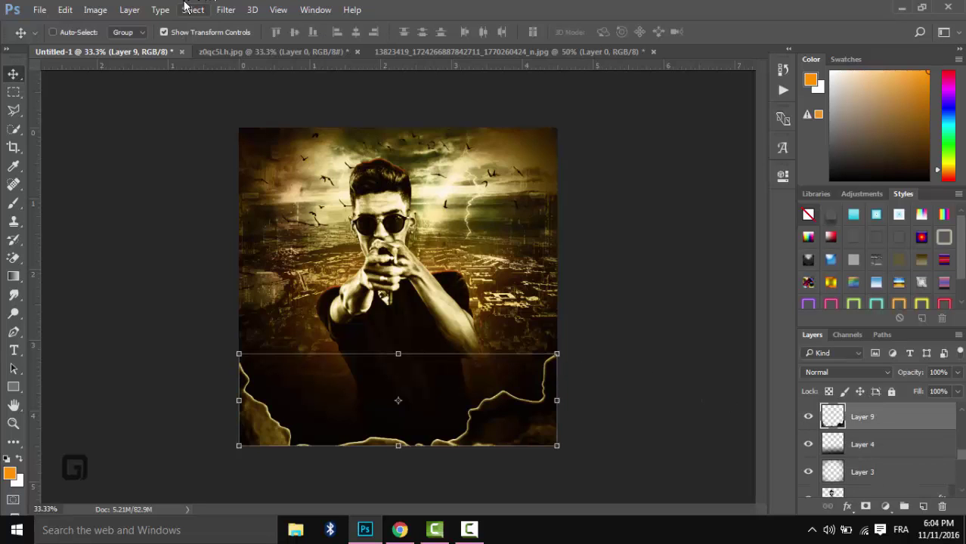
Apply a Gaussian Blur with a 5.4-pixel radius to the rocks layer and close the rock source image without saving
{"action": "left_click", "coordinate": [225, 10]}
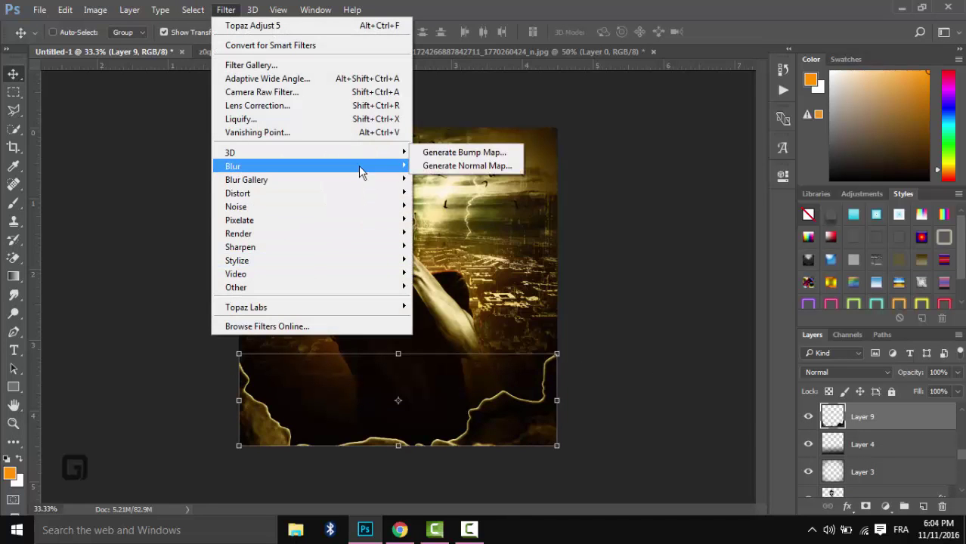
{"action": "mouse_move", "coordinate": [359, 167]}
{"action": "left_click", "coordinate": [451, 220]}
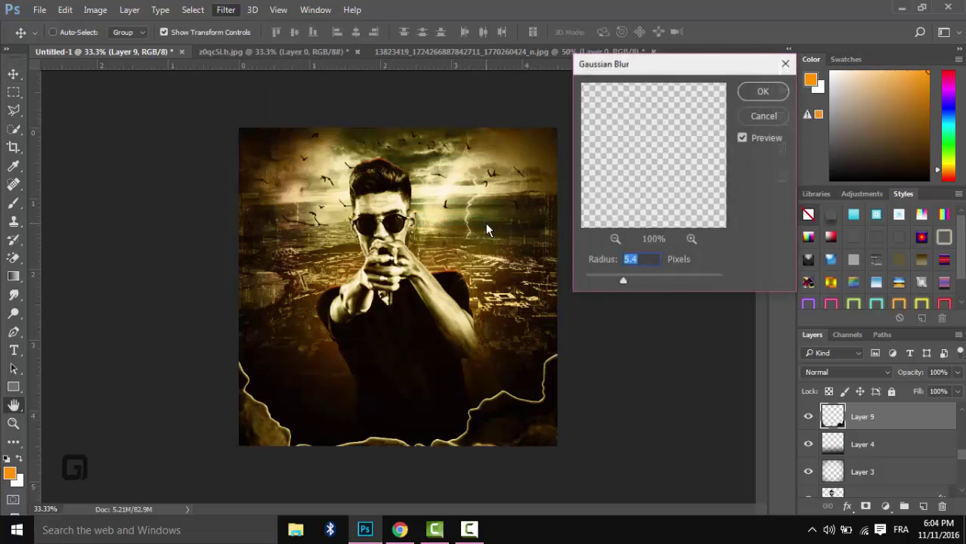
{"action": "left_click", "coordinate": [770, 96]}
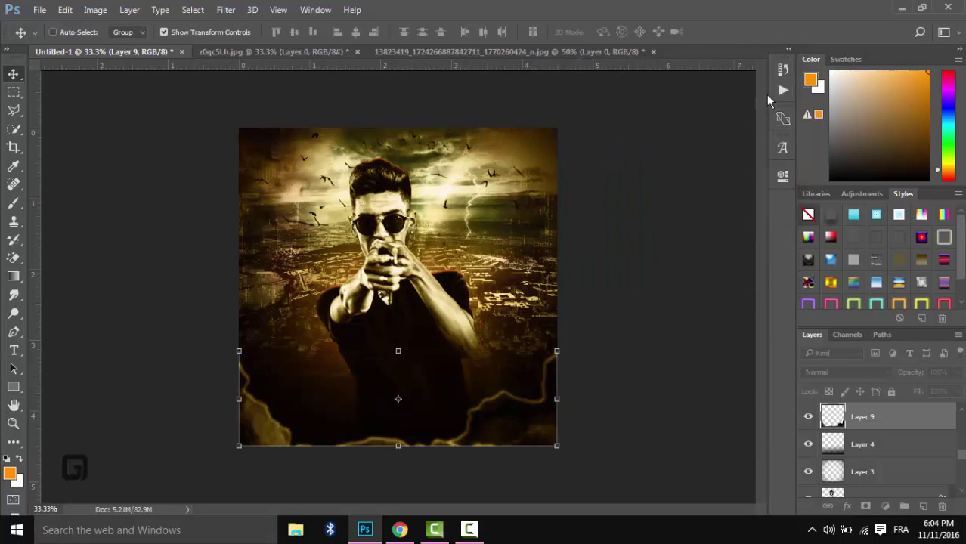
{"action": "left_click", "coordinate": [654, 53]}
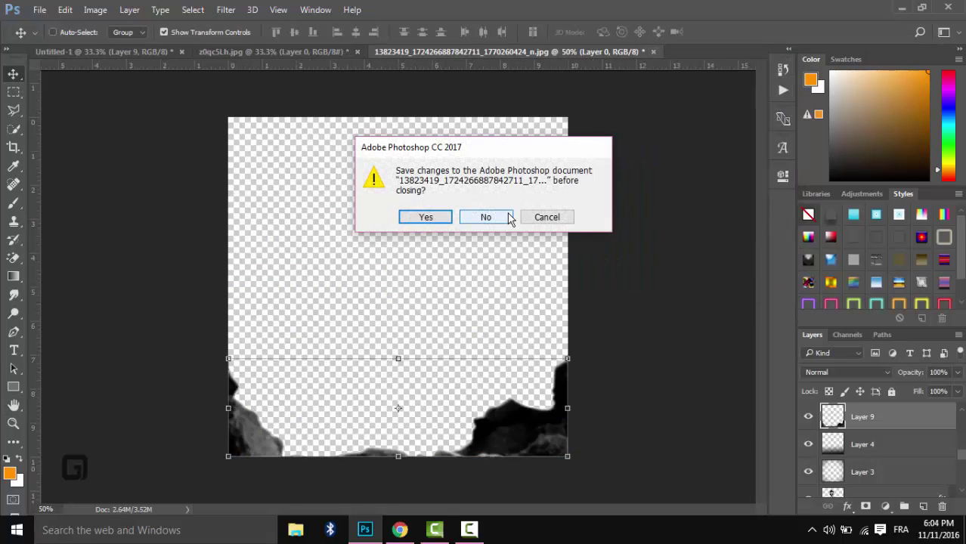
{"action": "left_click", "coordinate": [486, 217]}
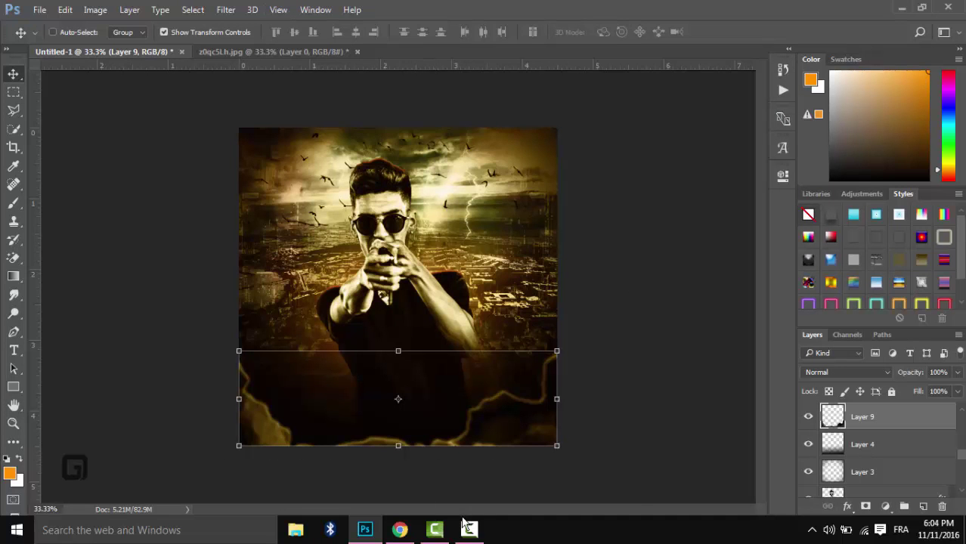
{"action": "left_click", "coordinate": [470, 530]}
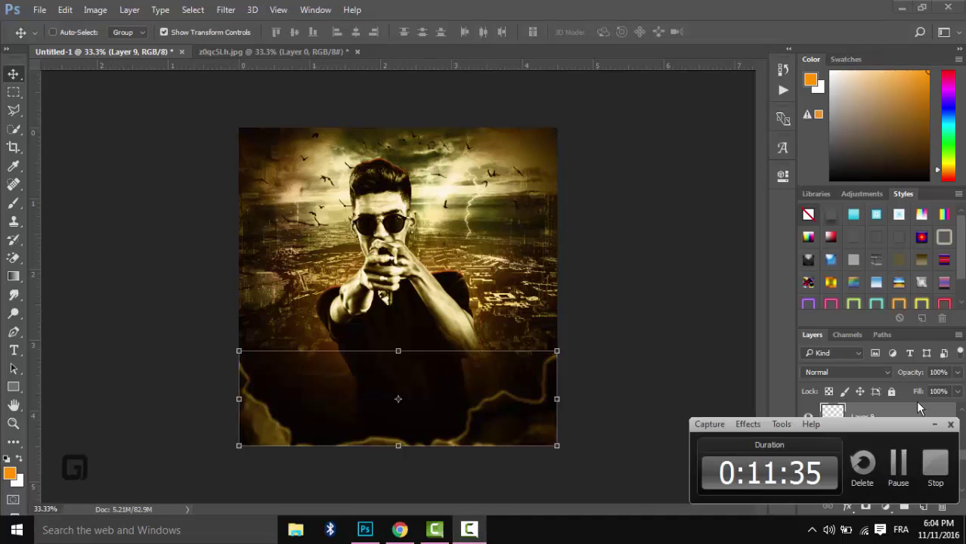
Bring the smoke texture into the composite and scale it to span the full canvas width
{"action": "left_click", "coordinate": [892, 467]}
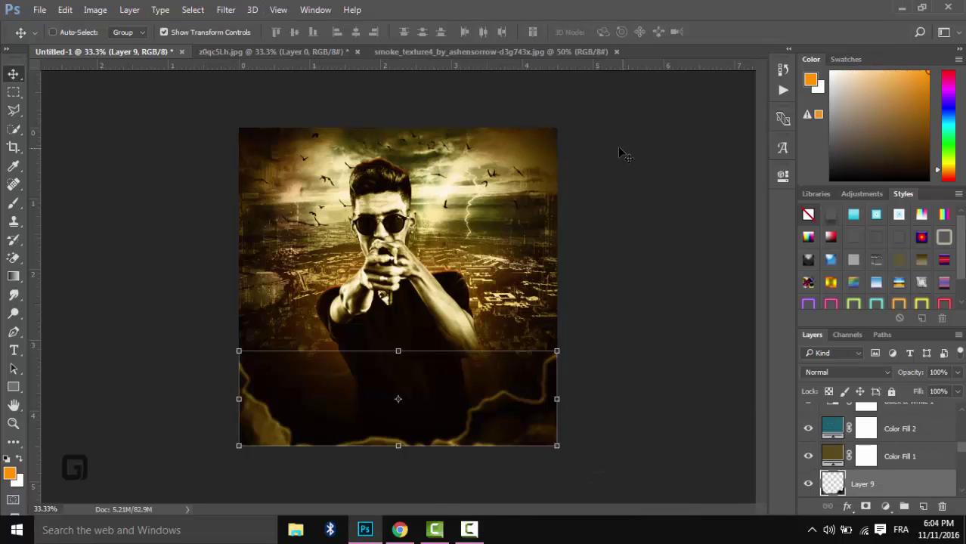
{"action": "left_click", "coordinate": [518, 54]}
{"action": "left_click", "coordinate": [939, 417]}
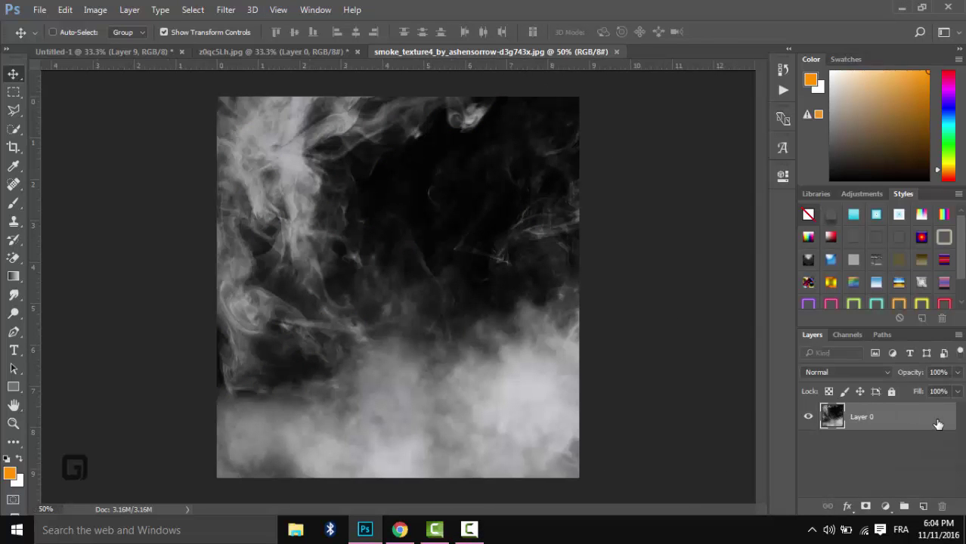
{"action": "left_click_drag", "start_coordinate": [376, 173], "coordinate": [351, 182]}
{"action": "left_click_drag", "start_coordinate": [479, 380], "coordinate": [559, 505]}
{"action": "key", "text": "Return"}
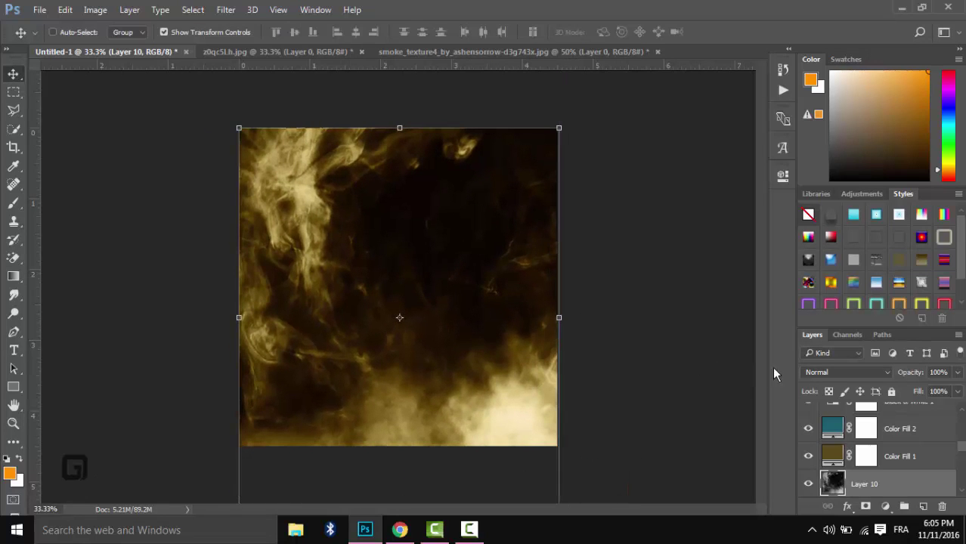
Set the smoke layer's blend mode to Lighten and move it directly below Layer 3
{"action": "left_click", "coordinate": [800, 372]}
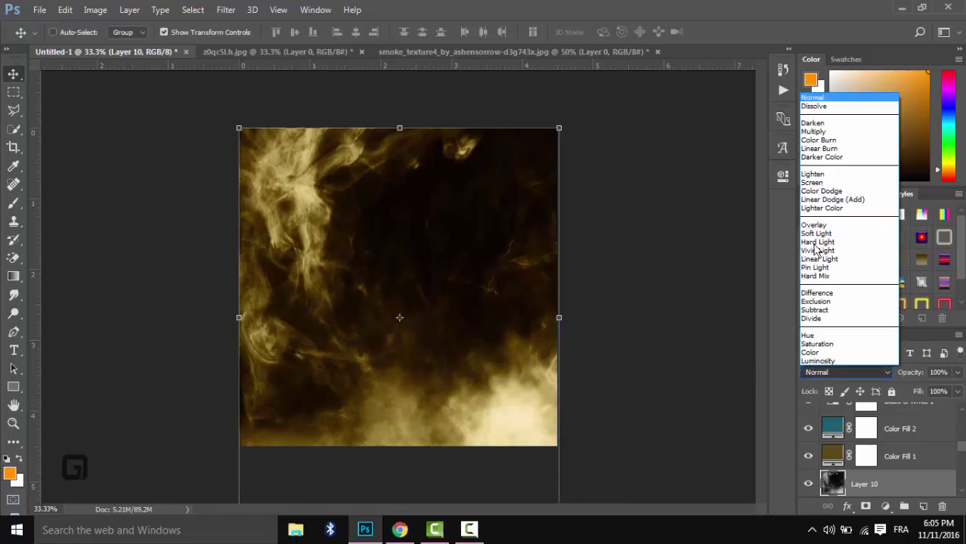
{"action": "left_click", "coordinate": [827, 175]}
{"action": "left_click_drag", "start_coordinate": [873, 520], "coordinate": [871, 466]}
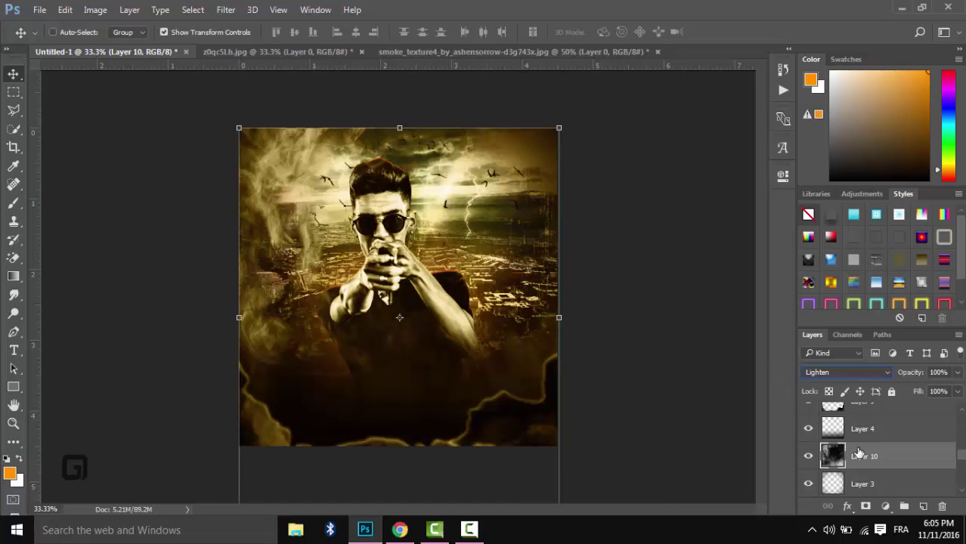
{"action": "left_click_drag", "start_coordinate": [862, 460], "coordinate": [861, 491]}
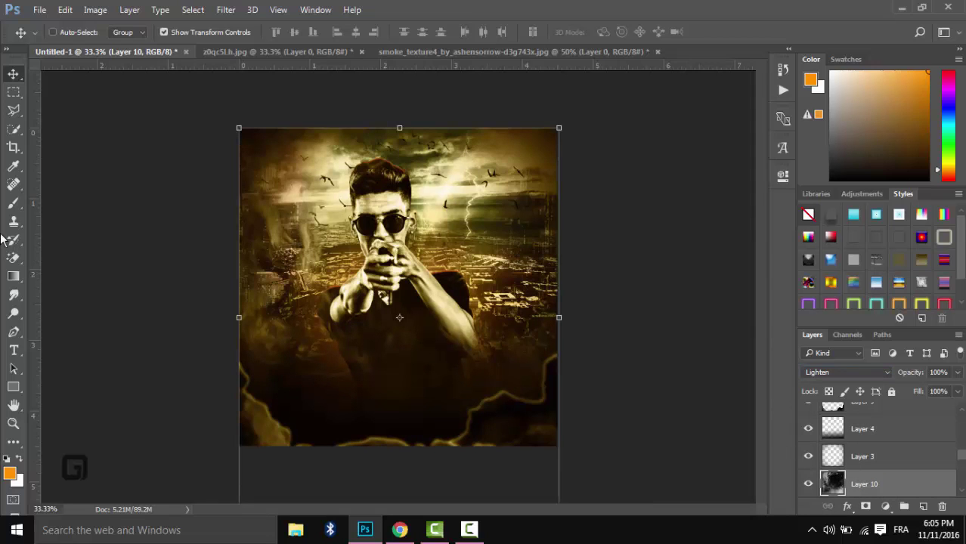
Erase the smoke over the man and the city beside him with the standard Eraser at a 338-pixel brush size
{"action": "left_click", "coordinate": [15, 257]}
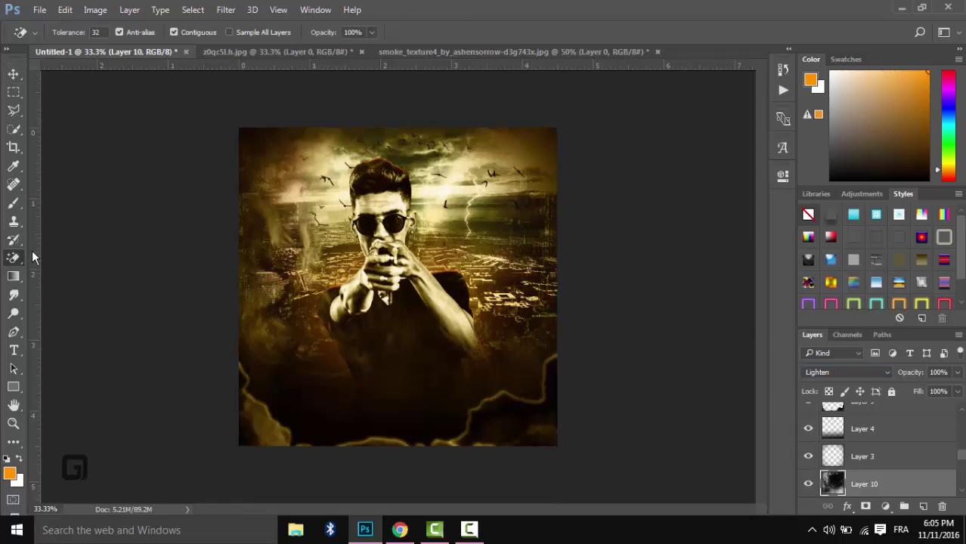
{"action": "left_click", "coordinate": [21, 258]}
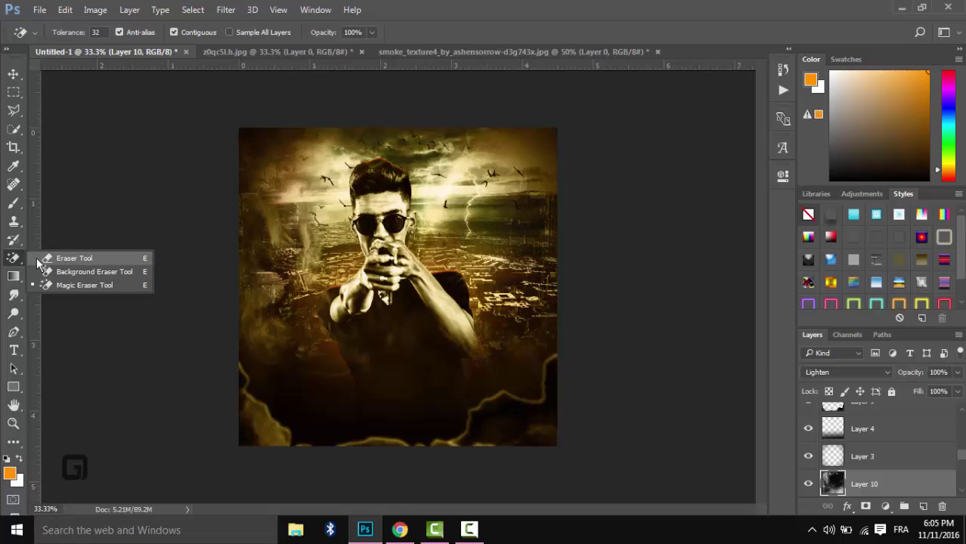
{"action": "left_click", "coordinate": [45, 257]}
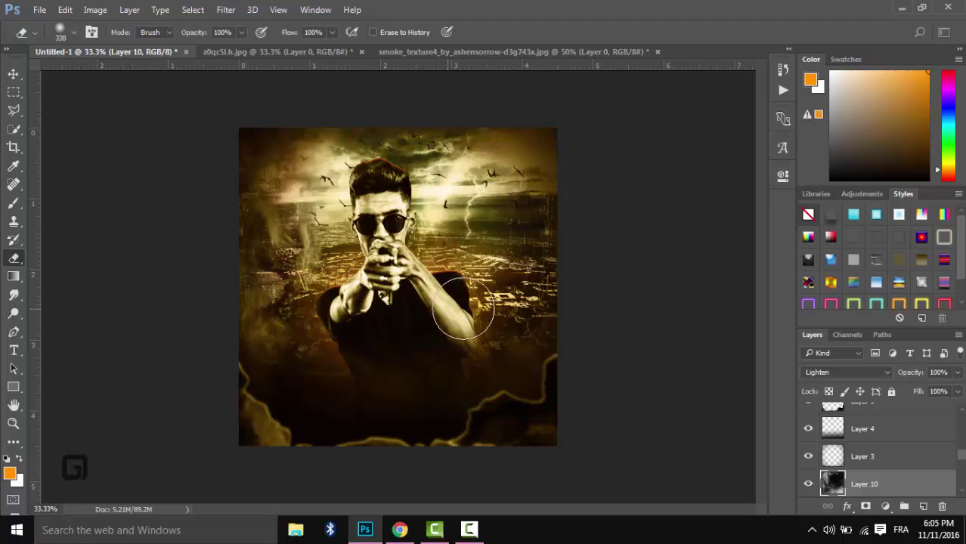
{"action": "left_click_drag", "start_coordinate": [282, 302], "coordinate": [286, 216]}
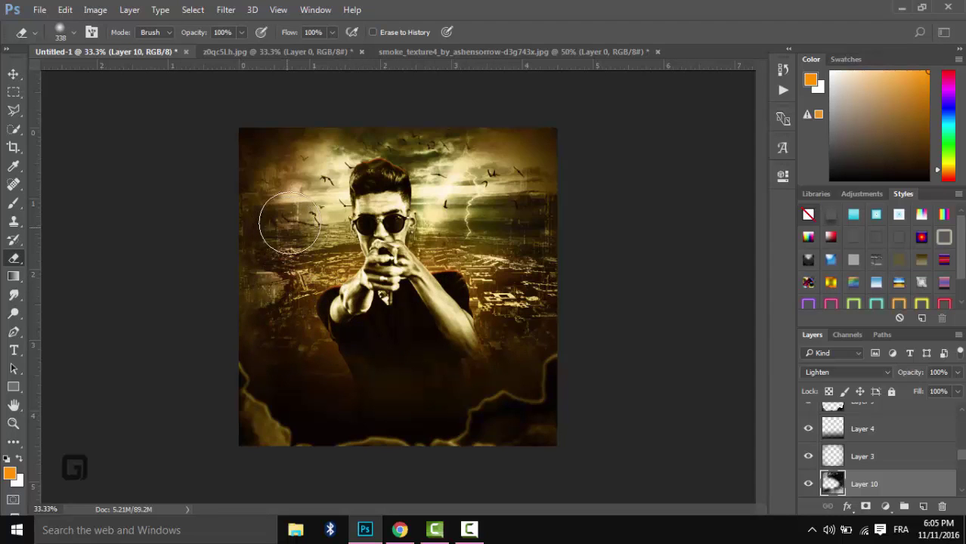
{"action": "mouse_move", "coordinate": [361, 290]}
{"action": "left_mouse_down"}
{"action": "mouse_move", "coordinate": [337, 315]}
{"action": "mouse_move", "coordinate": [354, 341]}
{"action": "mouse_move", "coordinate": [476, 316]}
{"action": "mouse_move", "coordinate": [506, 322]}
{"action": "mouse_move", "coordinate": [430, 348]}
{"action": "mouse_move", "coordinate": [335, 330]}
{"action": "left_mouse_up"}
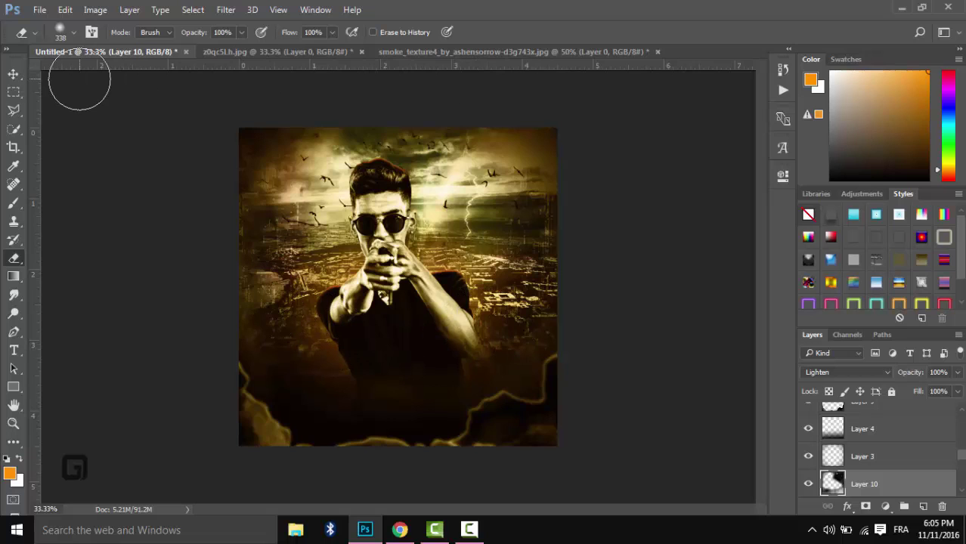
Duplicate the smoke layer and mirror the copy horizontally to the canvas width, at -99.26% width
{"action": "left_click", "coordinate": [13, 74]}
{"action": "left_click_drag", "start_coordinate": [889, 480], "coordinate": [923, 506]}
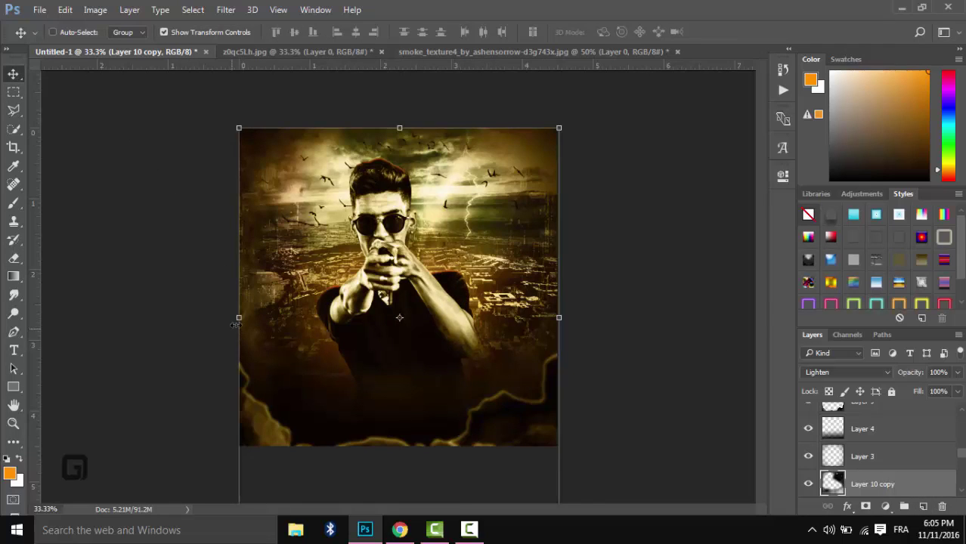
{"action": "mouse_move", "coordinate": [235, 324]}
{"action": "left_mouse_down"}
{"action": "mouse_move", "coordinate": [627, 316]}
{"action": "mouse_move", "coordinate": [239, 317]}
{"action": "left_mouse_up"}
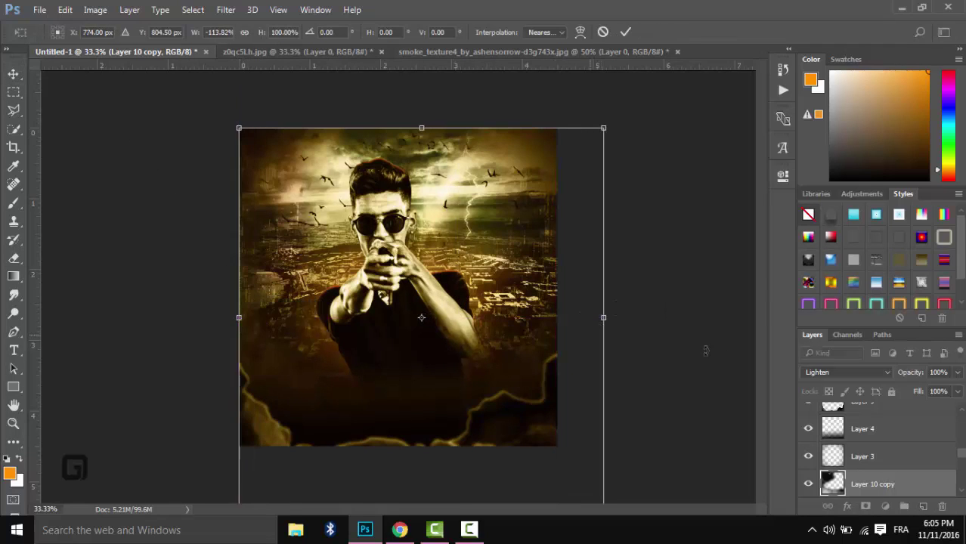
{"action": "mouse_move", "coordinate": [557, 318]}
{"action": "left_mouse_down"}
{"action": "mouse_move", "coordinate": [568, 318]}
{"action": "mouse_move", "coordinate": [556, 317]}
{"action": "left_mouse_up"}
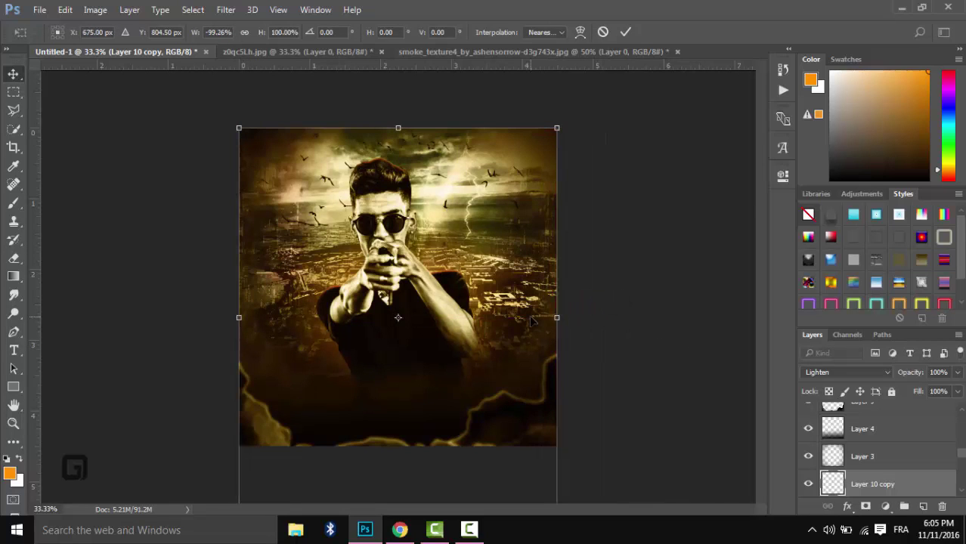
{"action": "key", "text": "Return"}
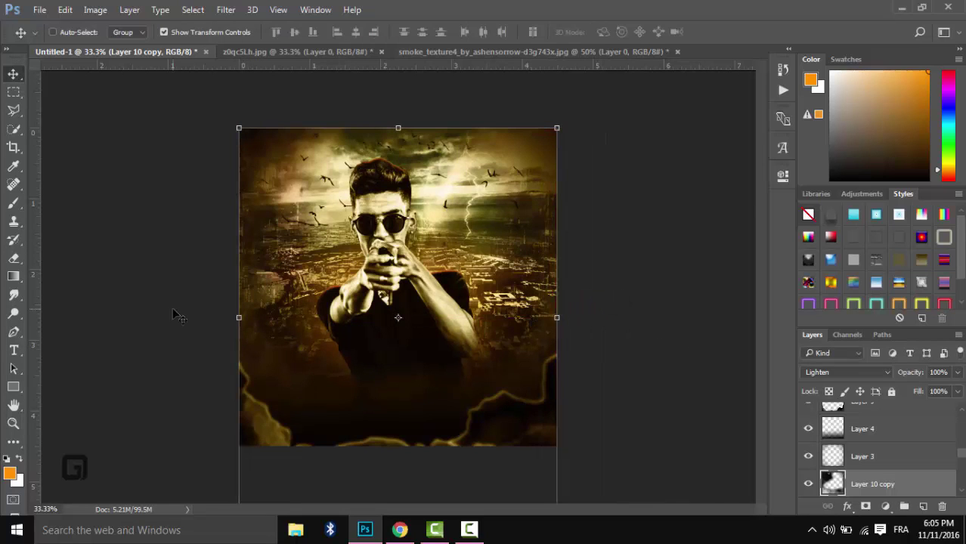
Erase the original Layer 10 smoke across the man's lower torso with the Eraser
{"action": "left_click", "coordinate": [13, 258]}
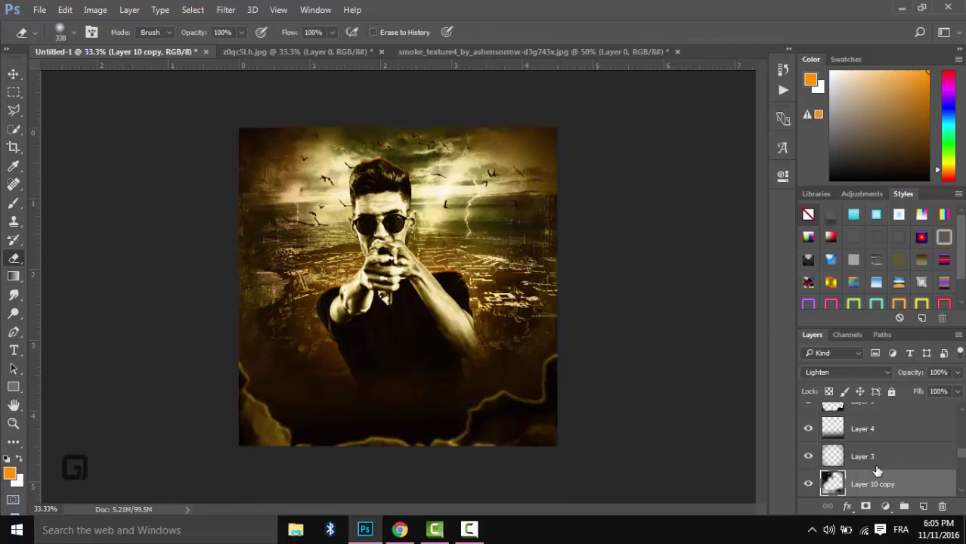
{"action": "scroll", "coordinate": [902, 475], "scroll_direction": "down", "scroll_amount": 2}
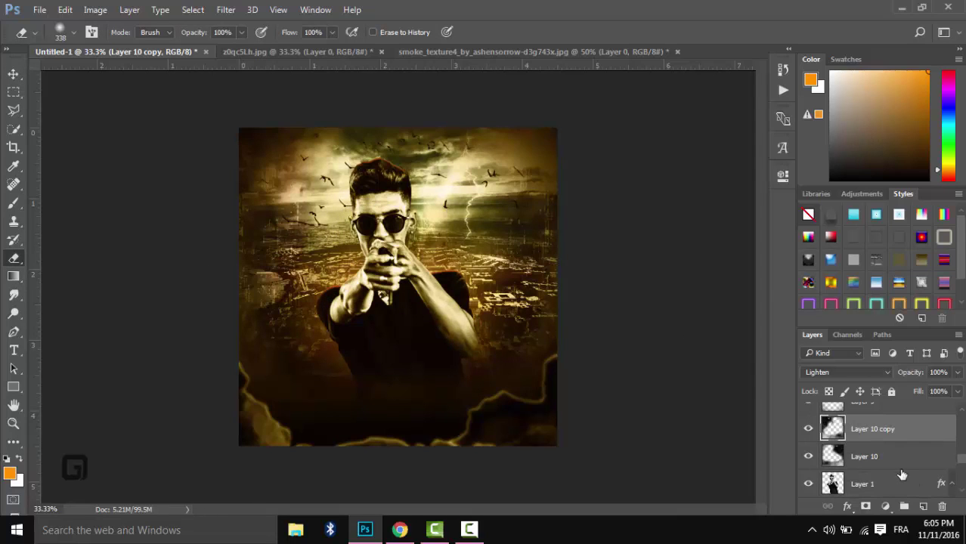
{"action": "left_click", "coordinate": [897, 463]}
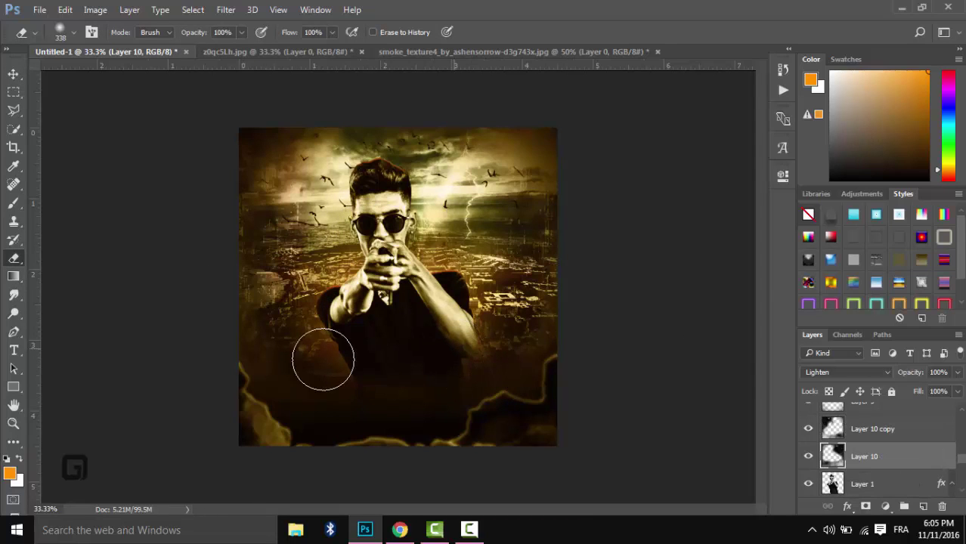
{"action": "mouse_move", "coordinate": [448, 353]}
{"action": "left_mouse_down"}
{"action": "mouse_move", "coordinate": [514, 347]}
{"action": "mouse_move", "coordinate": [391, 366]}
{"action": "mouse_move", "coordinate": [339, 356]}
{"action": "left_mouse_up"}
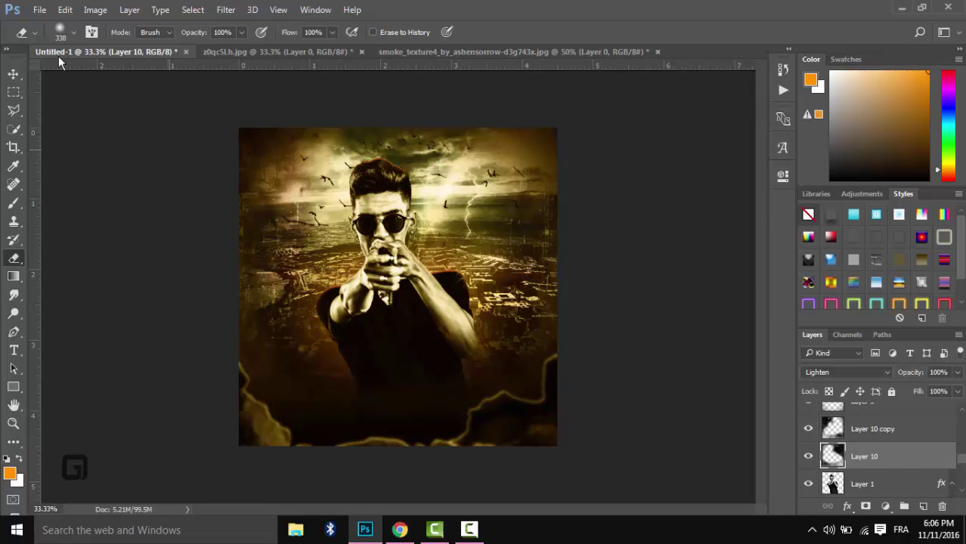
{"action": "left_click", "coordinate": [12, 73]}
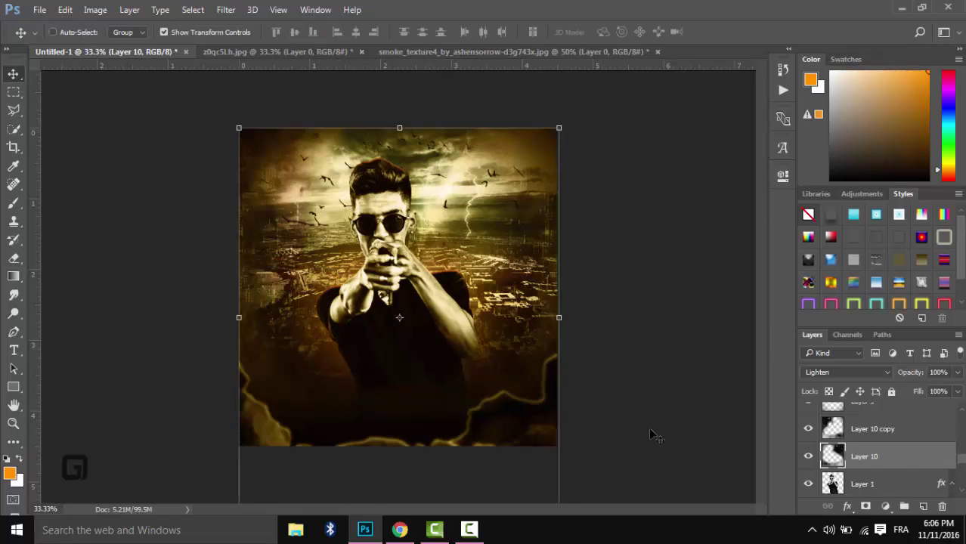
Add a text box over the man's chest containing the orange 60 pt title FLENN in capitals
{"action": "key", "text": "t"}
{"action": "left_click_drag", "start_coordinate": [286, 249], "coordinate": [467, 391]}
{"action": "type", "text": "Flenn"}
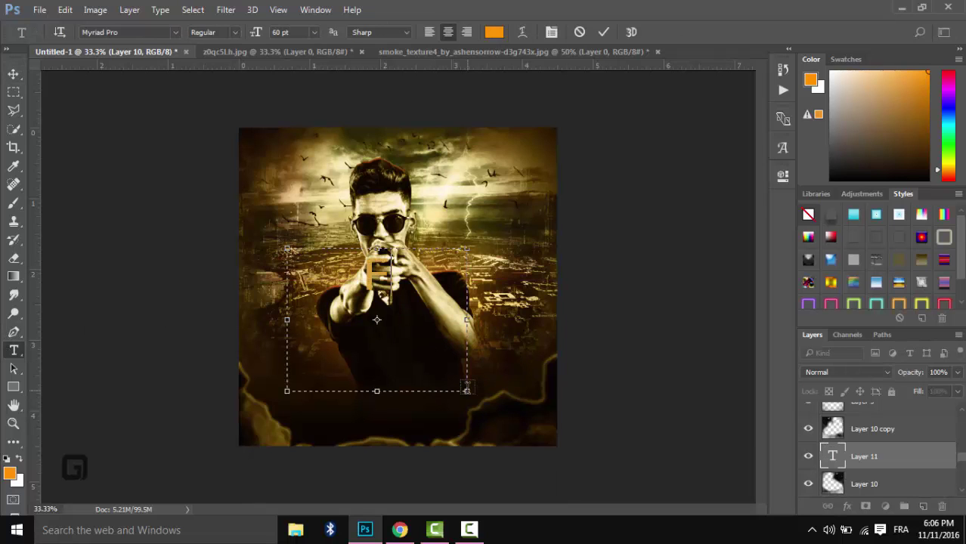
{"action": "key", "text": "BackSpace"}
{"action": "key", "text": "BackSpace"}
{"action": "key", "text": "BackSpace"}
{"action": "key", "text": "BackSpace"}
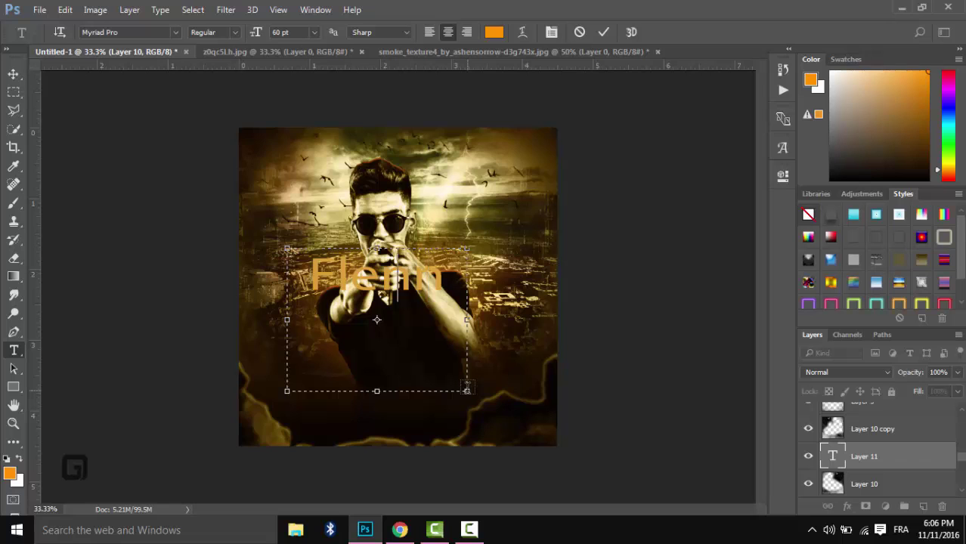
{"action": "type", "text": "LENN"}
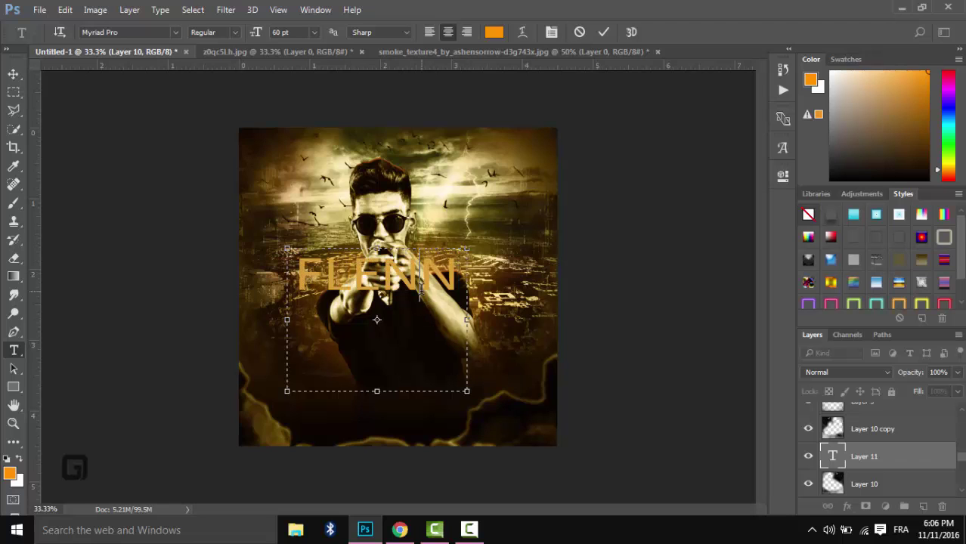
Change the whole FLENN title from Myriad Pro to a decorative outlined font
{"action": "key", "text": "ctrl+a"}
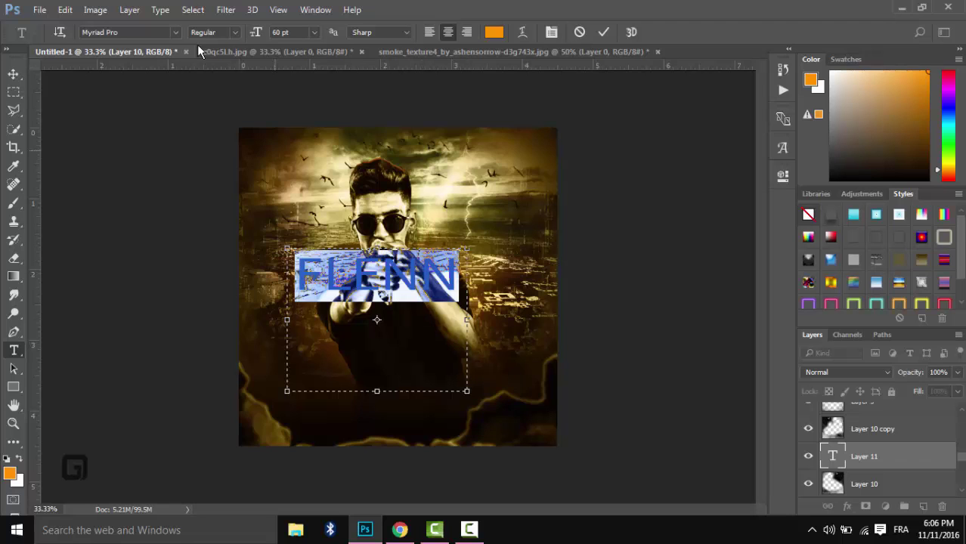
{"action": "left_click", "coordinate": [176, 33]}
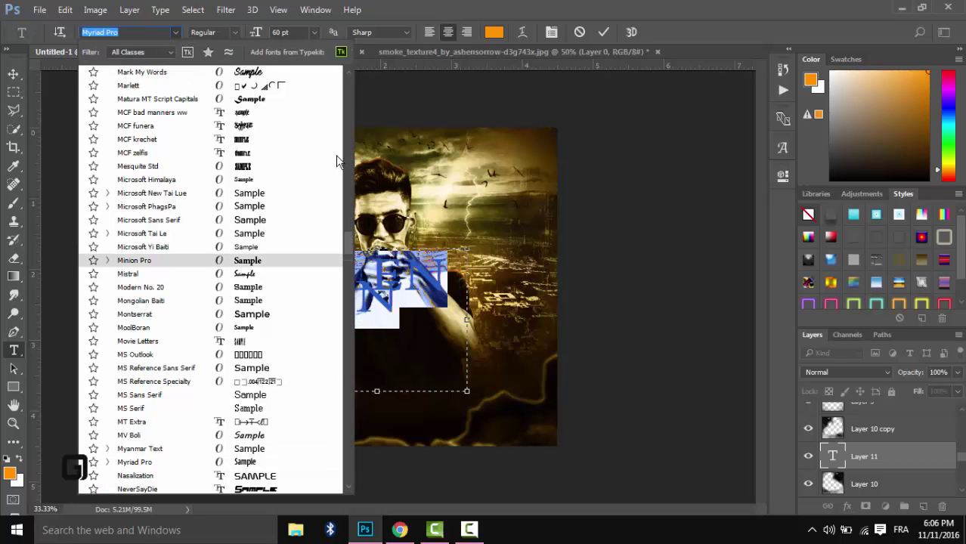
{"action": "left_click_drag", "start_coordinate": [348, 249], "coordinate": [354, 71]}
{"action": "left_click", "coordinate": [329, 79]}
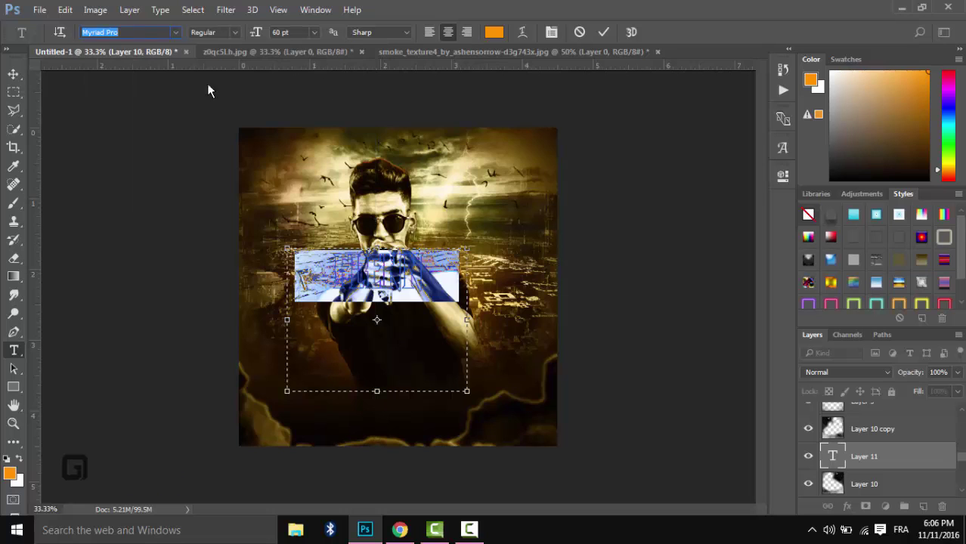
Center the FLENN title near the canvas's lower edge and move its layer above Layer 4
{"action": "left_click", "coordinate": [15, 83]}
{"action": "left_click_drag", "start_coordinate": [425, 298], "coordinate": [439, 421]}
{"action": "left_click_drag", "start_coordinate": [867, 461], "coordinate": [862, 414]}
{"action": "left_click_drag", "start_coordinate": [438, 415], "coordinate": [437, 430]}
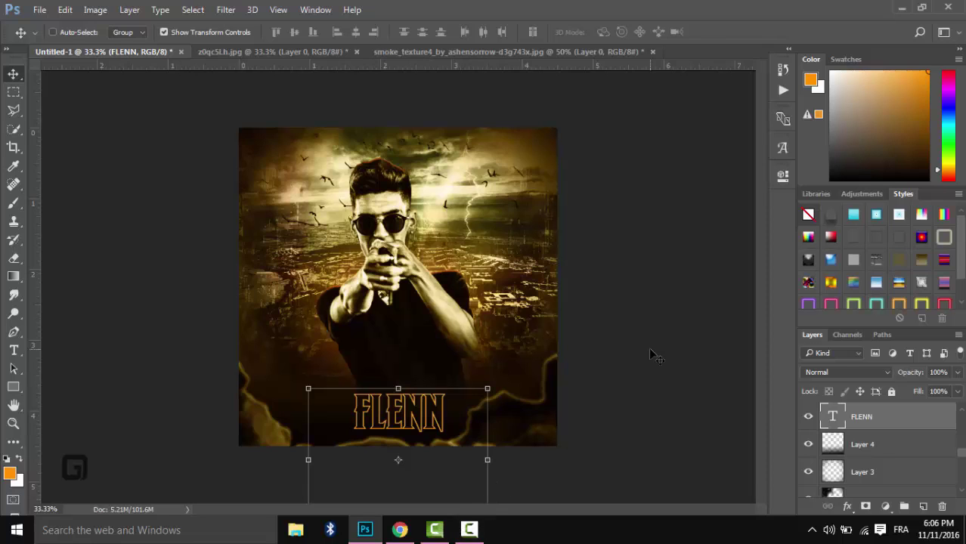
Close the smoke texture image without saving its changes
{"action": "left_click", "coordinate": [468, 529]}
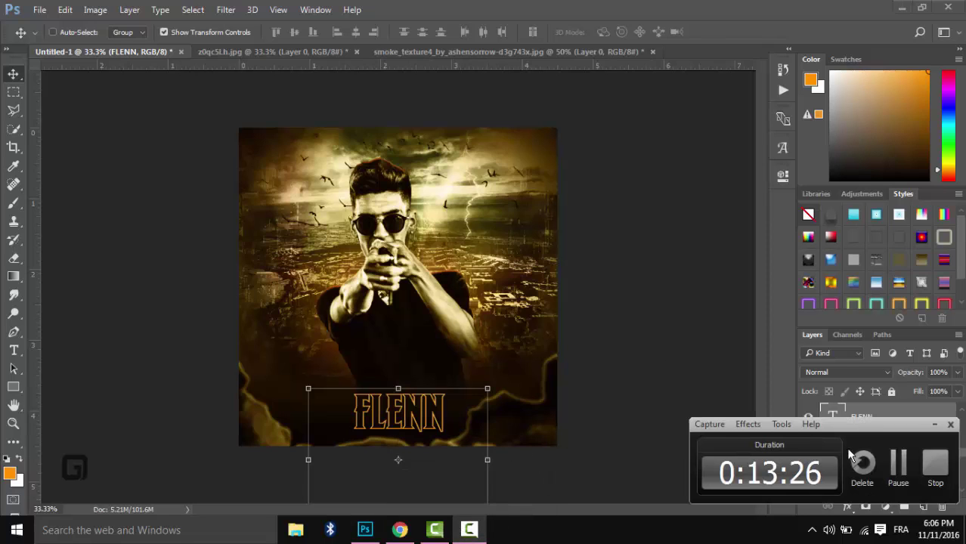
{"action": "left_click", "coordinate": [651, 57]}
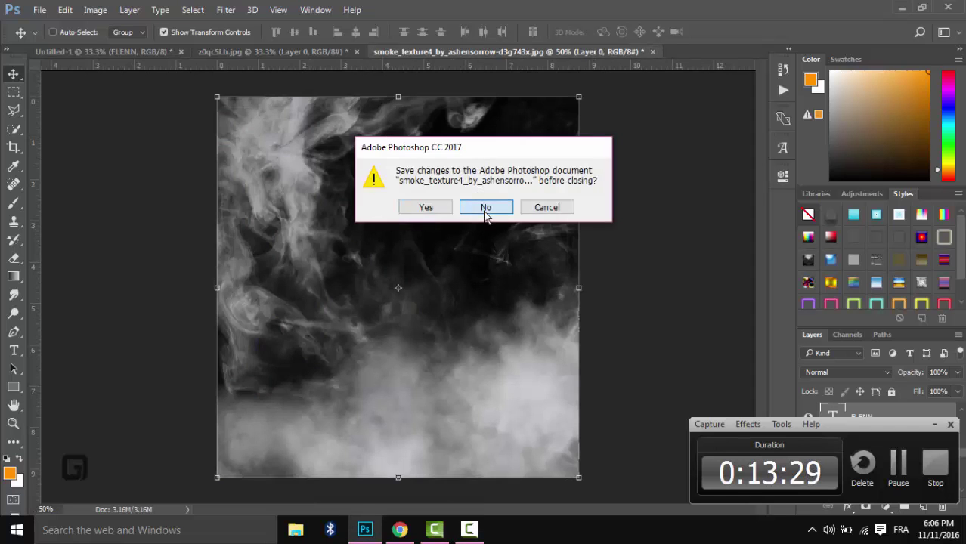
{"action": "left_click", "coordinate": [483, 208]}
{"action": "left_click", "coordinate": [39, 9]}
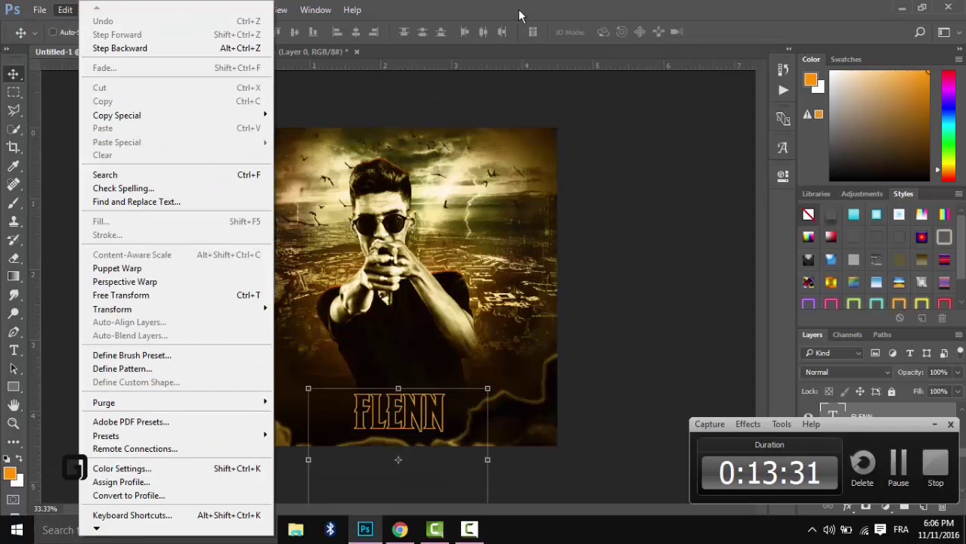
{"action": "key", "text": "Escape"}
{"action": "left_click", "coordinate": [898, 462]}
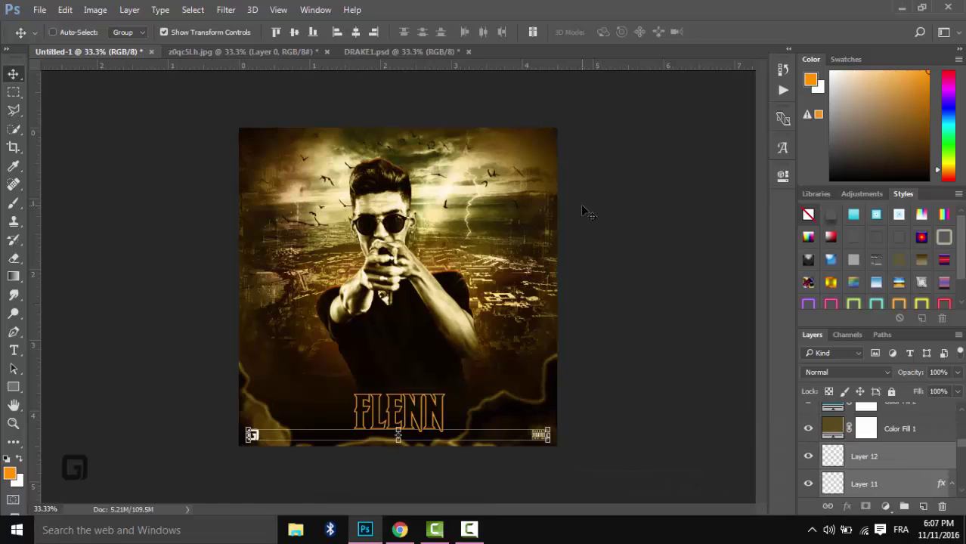
Add a Brightness/Contrast adjustment directly above Layer 5 and set its contrast to -23
{"action": "left_click_drag", "start_coordinate": [960, 449], "coordinate": [960, 423]}
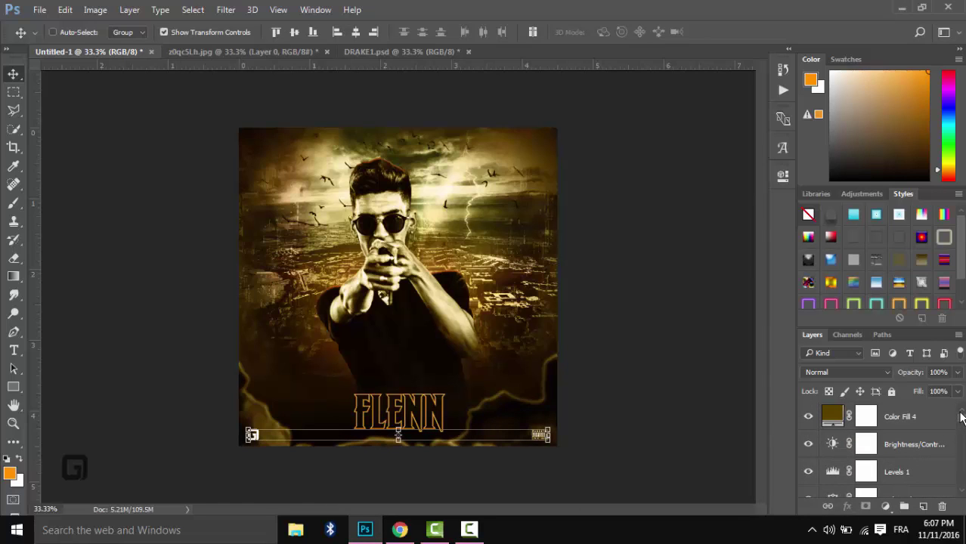
{"action": "left_click_drag", "start_coordinate": [962, 445], "coordinate": [962, 478]}
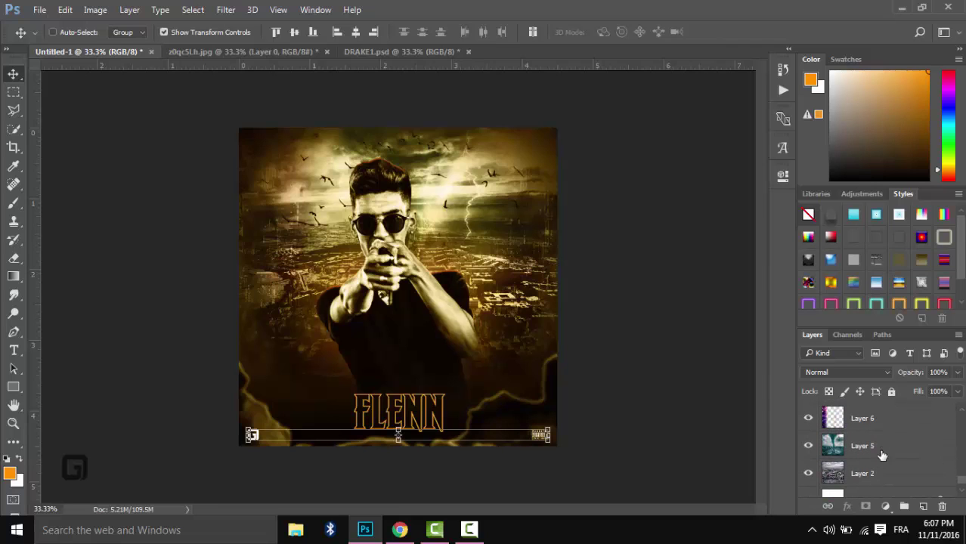
{"action": "left_click", "coordinate": [882, 452]}
{"action": "left_click", "coordinate": [885, 507]}
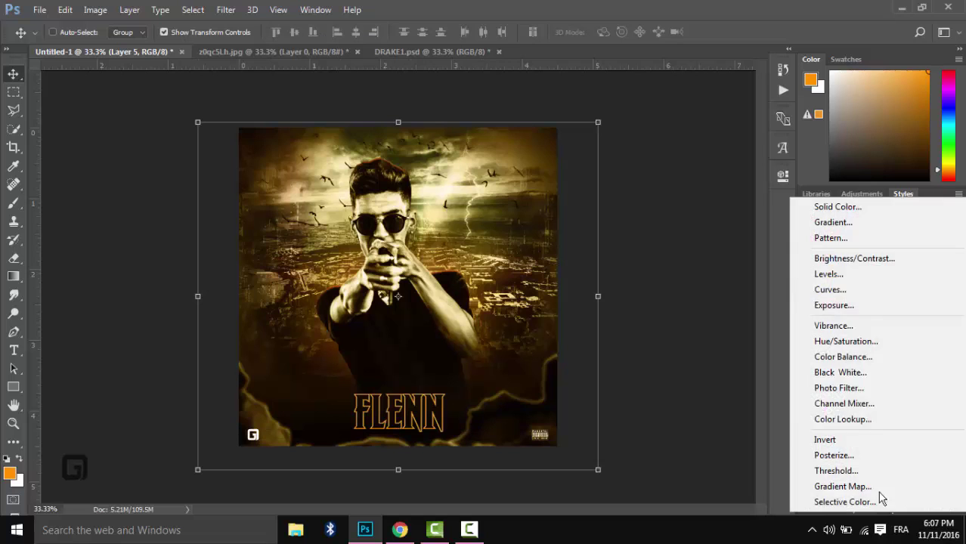
{"action": "left_click", "coordinate": [831, 258]}
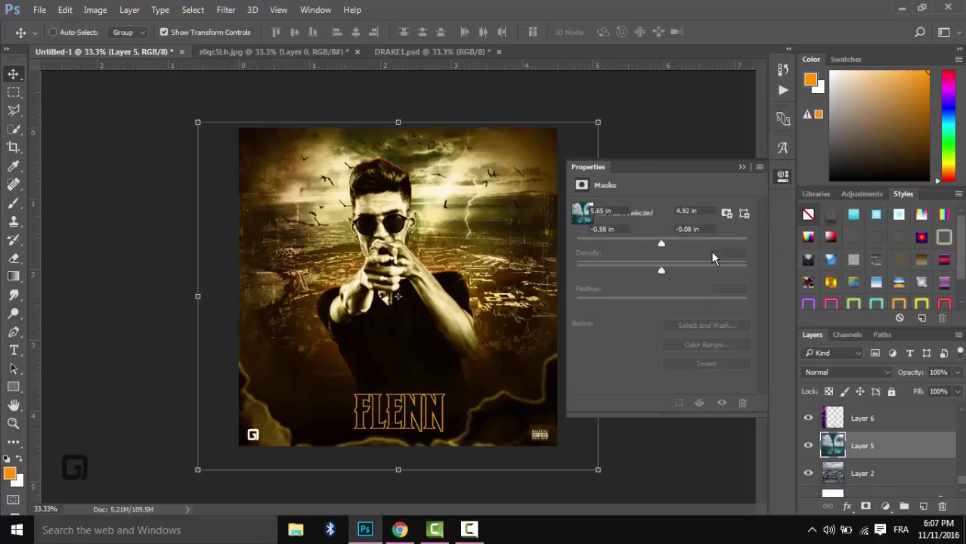
{"action": "left_click_drag", "start_coordinate": [682, 267], "coordinate": [621, 271]}
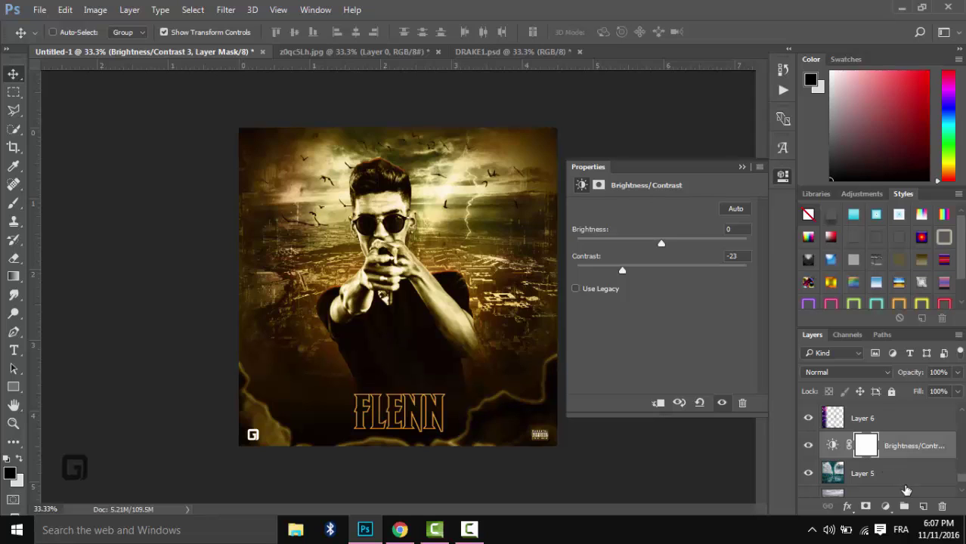
Add a Levels adjustment above Layer 2 with midtones at 0.83, and move it above Layer 5
{"action": "left_click", "coordinate": [898, 476]}
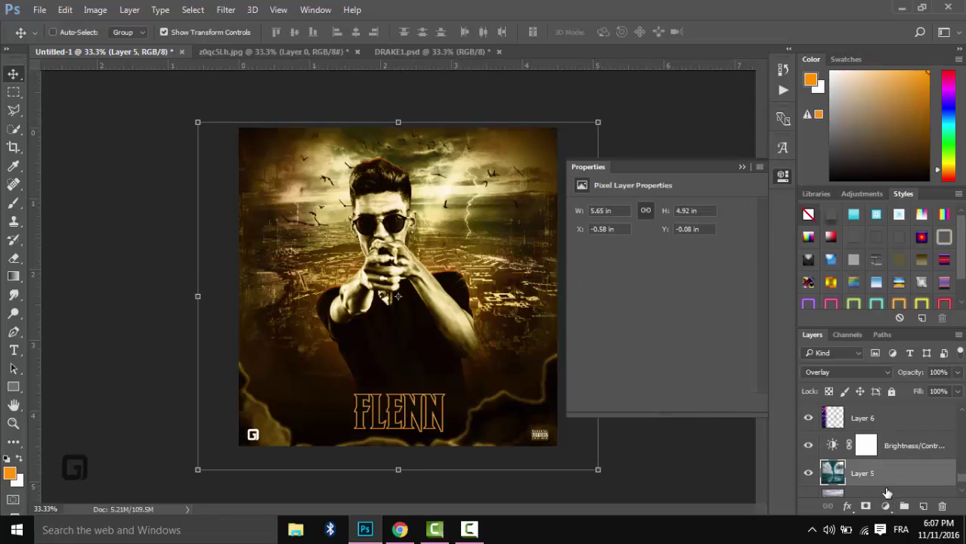
{"action": "left_click", "coordinate": [887, 490]}
{"action": "left_click", "coordinate": [885, 506]}
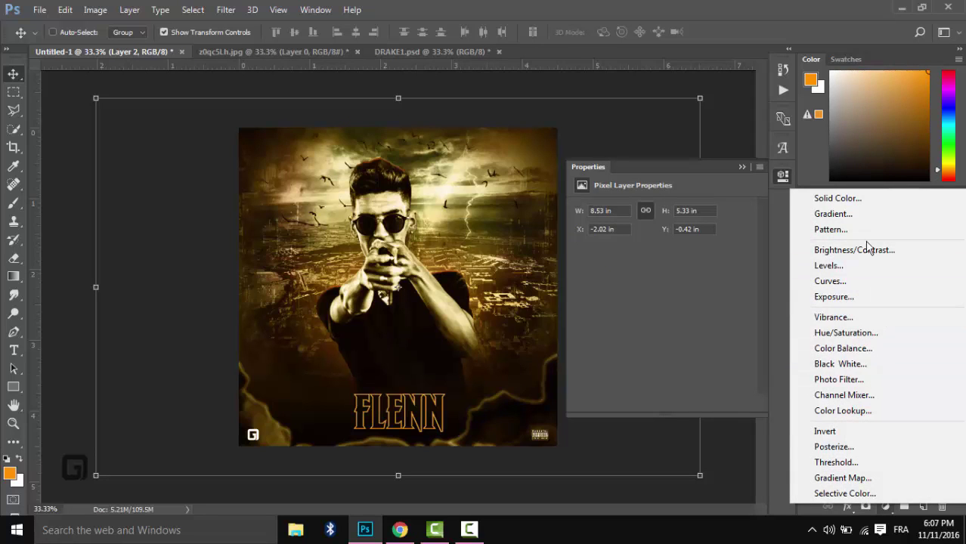
{"action": "left_click", "coordinate": [864, 268]}
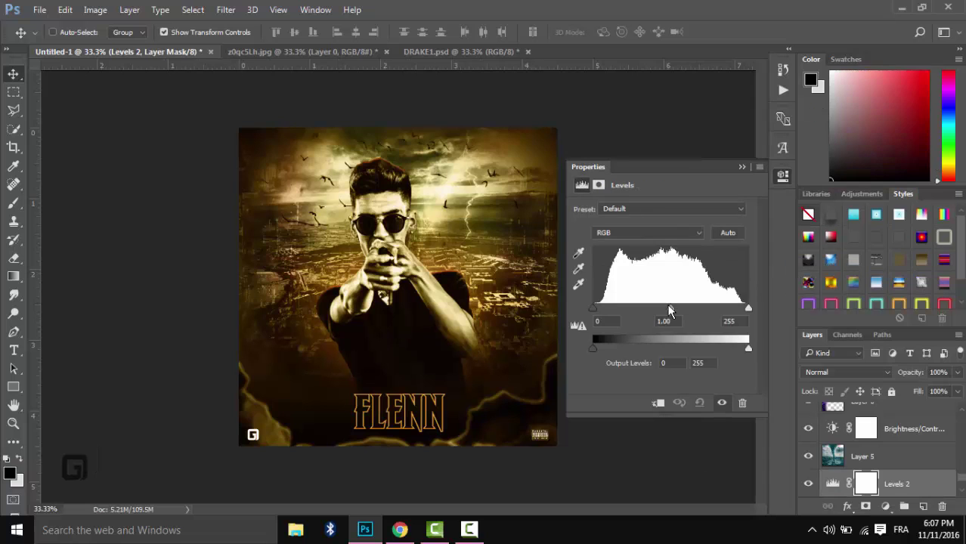
{"action": "mouse_move", "coordinate": [671, 310]}
{"action": "left_mouse_down"}
{"action": "mouse_move", "coordinate": [696, 322]}
{"action": "mouse_move", "coordinate": [680, 323]}
{"action": "left_mouse_up"}
{"action": "left_click_drag", "start_coordinate": [900, 485], "coordinate": [905, 454]}
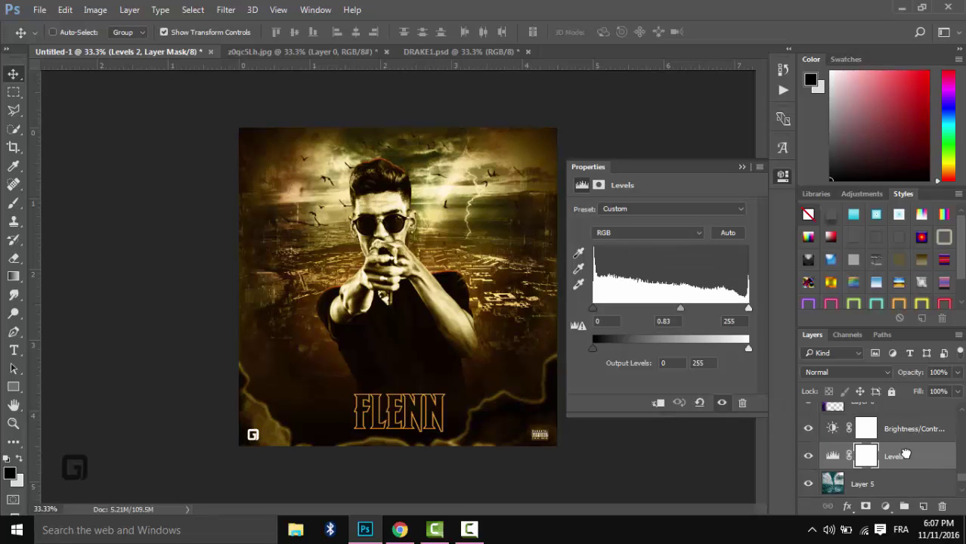
{"action": "left_click", "coordinate": [741, 168]}
Change the Color Fill 4 layer's color to blue 106eb6
{"action": "left_click_drag", "start_coordinate": [963, 481], "coordinate": [963, 418]}
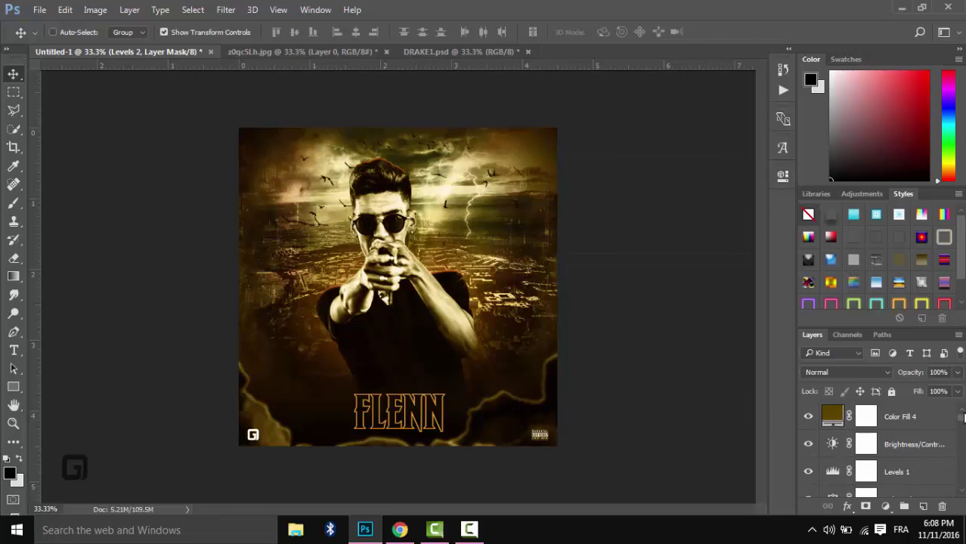
{"action": "left_click", "coordinate": [937, 416]}
{"action": "double_click", "coordinate": [832, 415]}
{"action": "left_click_drag", "start_coordinate": [787, 310], "coordinate": [789, 234]}
{"action": "mouse_move", "coordinate": [748, 271]}
{"action": "left_mouse_down"}
{"action": "mouse_move", "coordinate": [766, 232]}
{"action": "mouse_move", "coordinate": [752, 203]}
{"action": "left_mouse_up"}
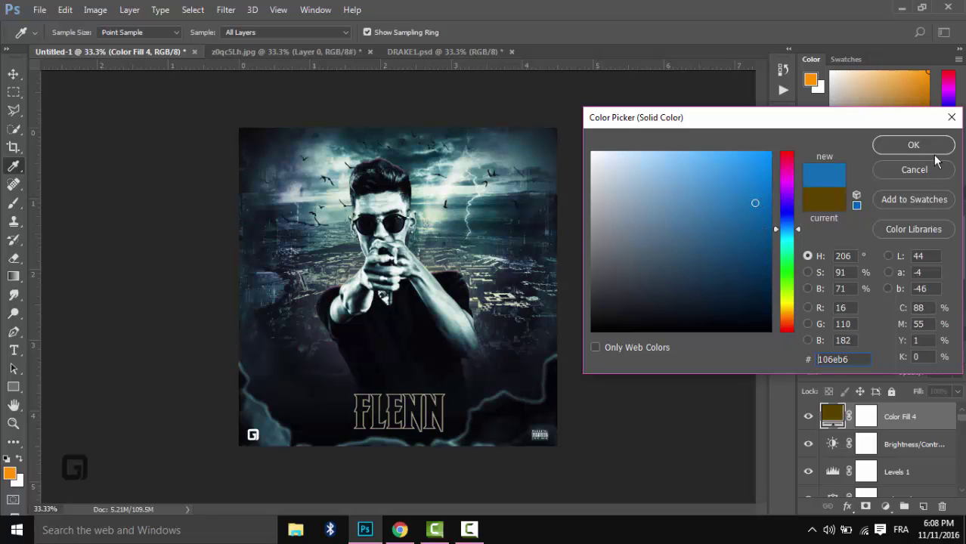
{"action": "left_click", "coordinate": [913, 144]}
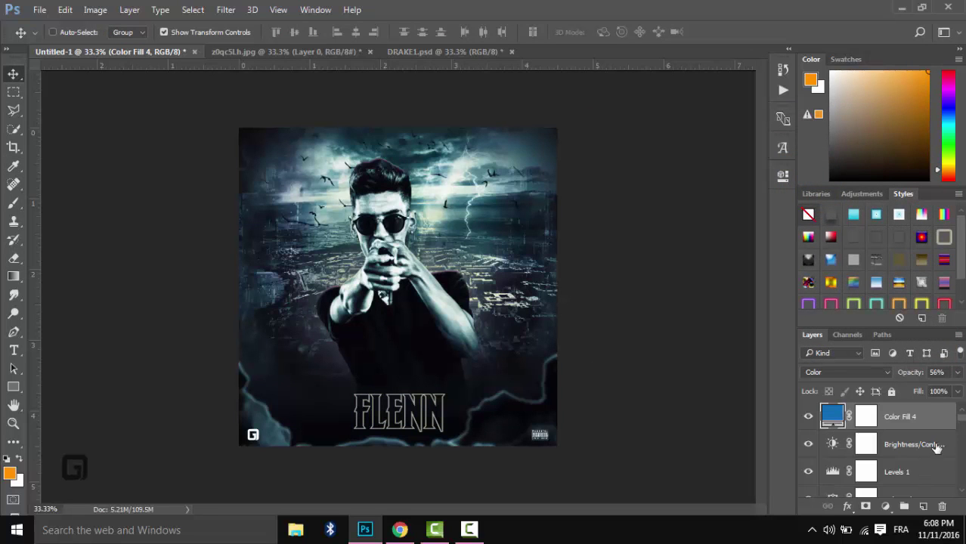
Add a Color Overlay effect to Layer 7, the soft orange glow layer
{"action": "left_click_drag", "start_coordinate": [960, 421], "coordinate": [960, 471]}
{"action": "left_click", "coordinate": [952, 416]}
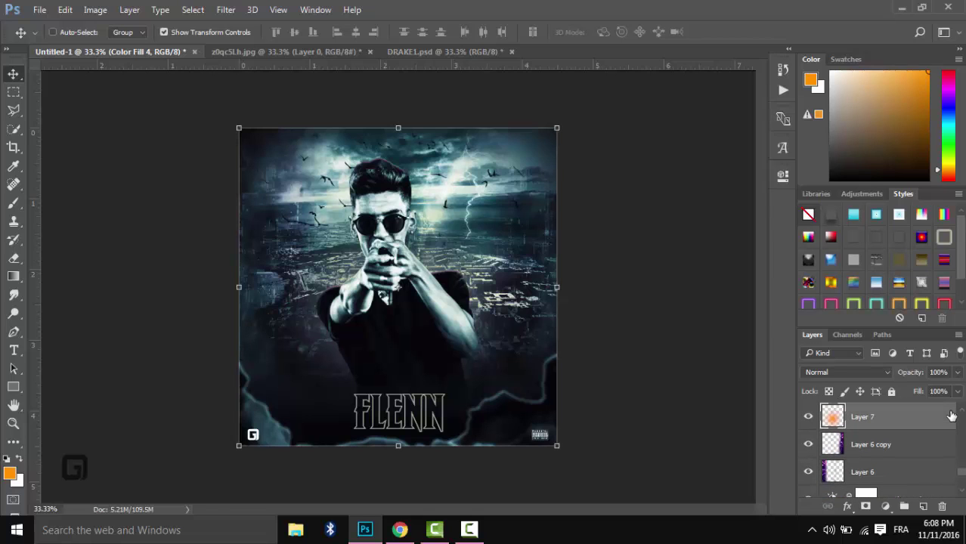
{"action": "double_click", "coordinate": [952, 415]}
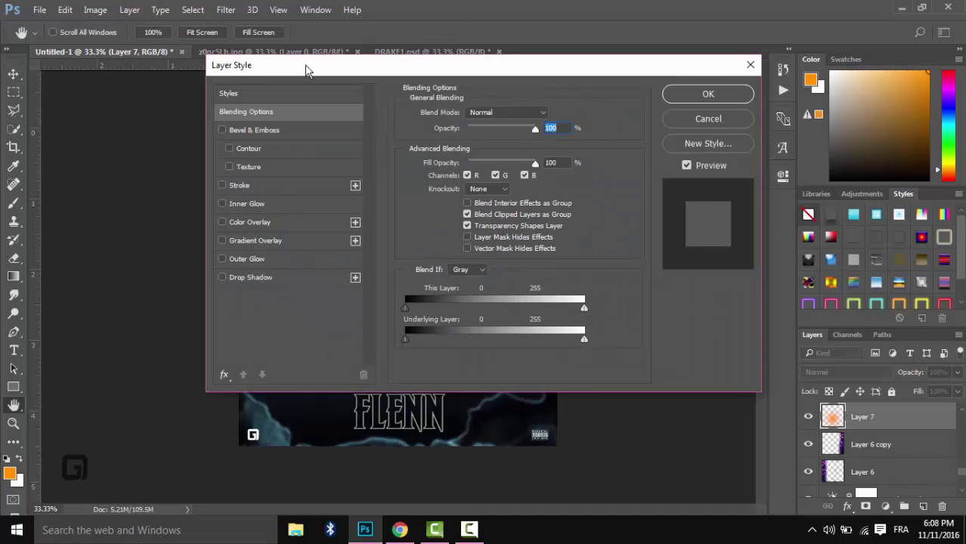
{"action": "left_click_drag", "start_coordinate": [307, 68], "coordinate": [643, 123]}
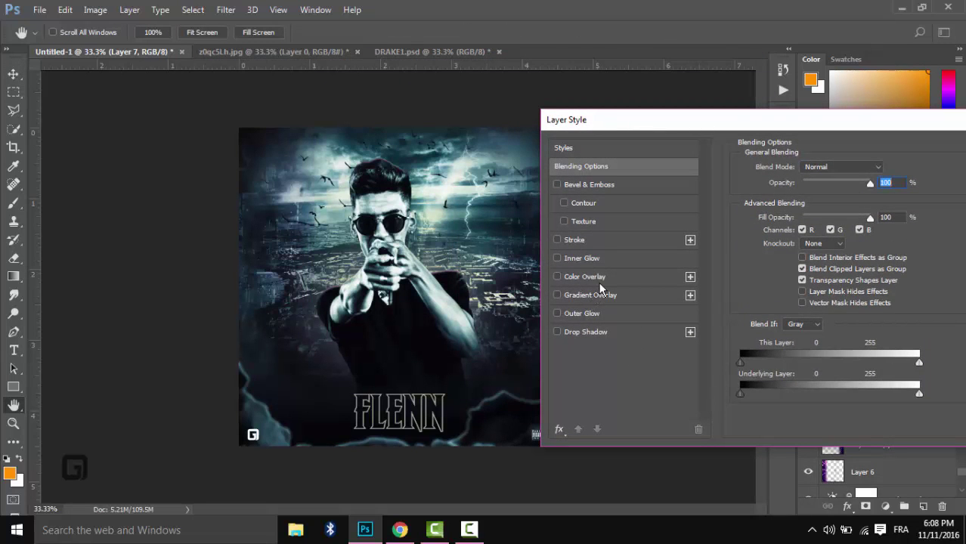
{"action": "left_click", "coordinate": [599, 282]}
Set Layer 7's overlay color to bright blue 0090ff and apply the layer style
{"action": "left_click", "coordinate": [881, 173]}
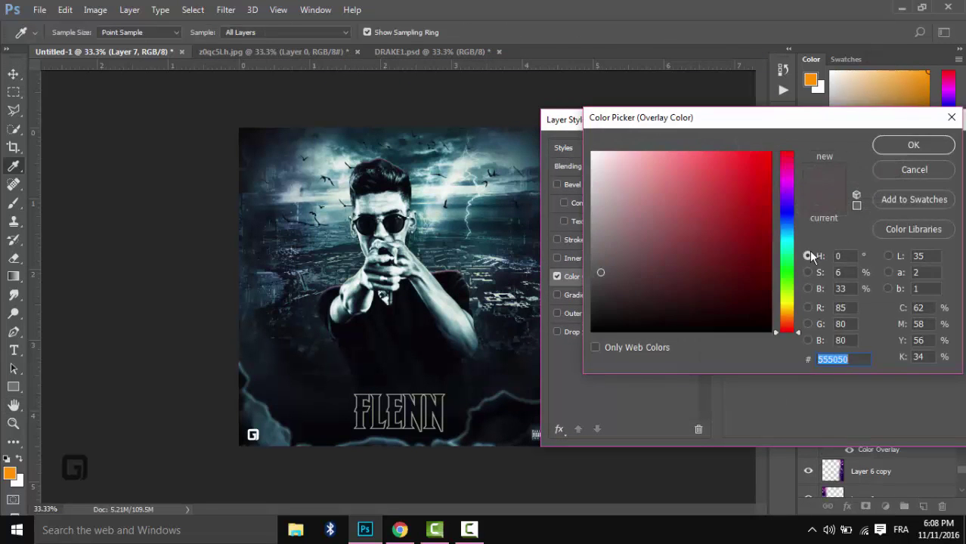
{"action": "left_click", "coordinate": [790, 229]}
{"action": "left_click", "coordinate": [736, 219]}
{"action": "left_click", "coordinate": [753, 194]}
{"action": "left_click_drag", "start_coordinate": [768, 162], "coordinate": [796, 138]}
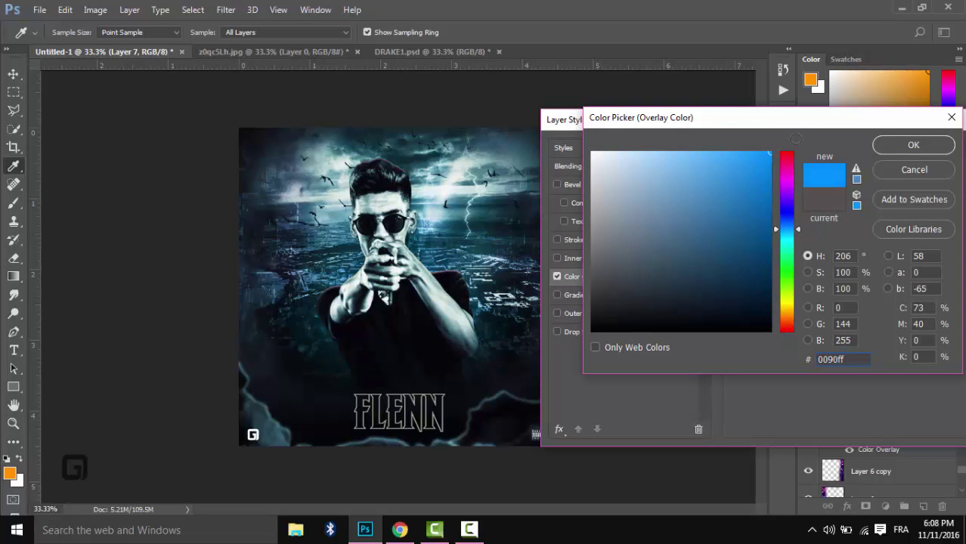
{"action": "left_click", "coordinate": [936, 148]}
{"action": "left_click_drag", "start_coordinate": [888, 128], "coordinate": [757, 113]}
{"action": "left_click", "coordinate": [914, 167]}
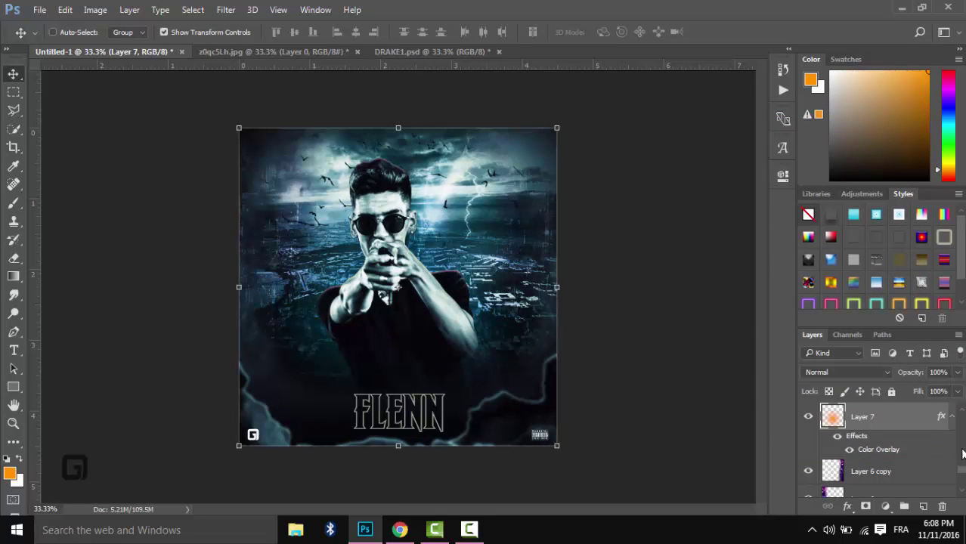
Open the Bevel & Emboss highlight color of Layer 1, the cut-out man, for editing
{"action": "scroll", "coordinate": [962, 470], "scroll_direction": "up", "scroll_amount": 2}
{"action": "scroll", "coordinate": [962, 470], "scroll_direction": "up", "scroll_amount": 1}
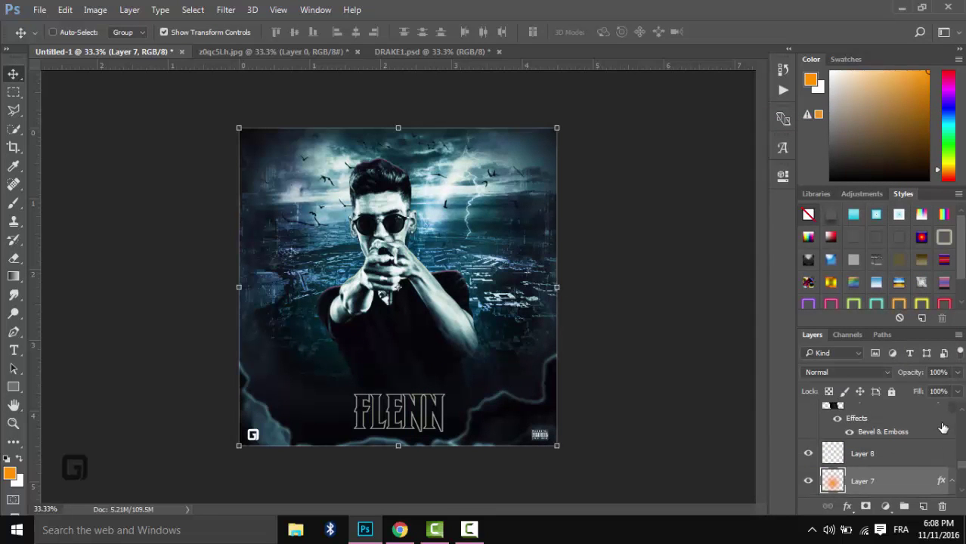
{"action": "left_click", "coordinate": [943, 413]}
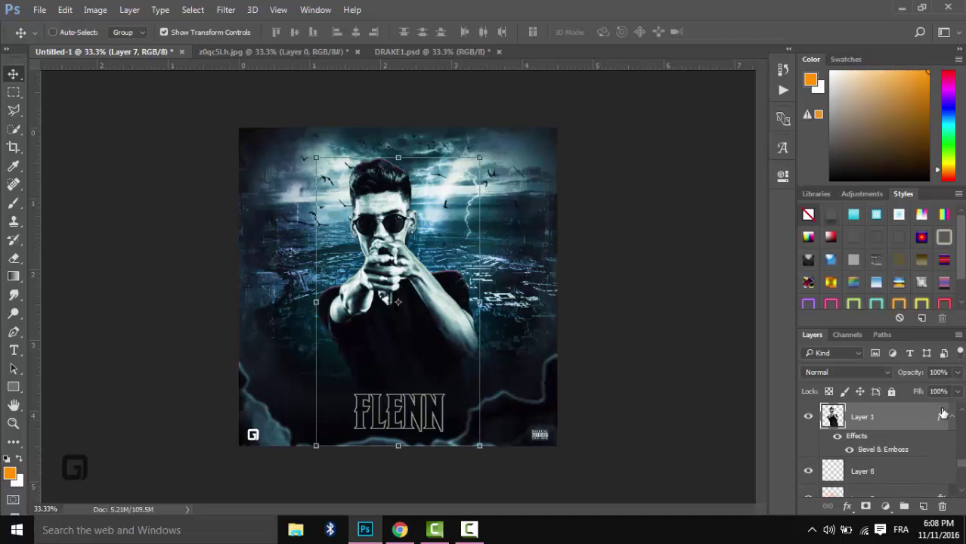
{"action": "double_click", "coordinate": [943, 413]}
{"action": "left_click", "coordinate": [493, 198]}
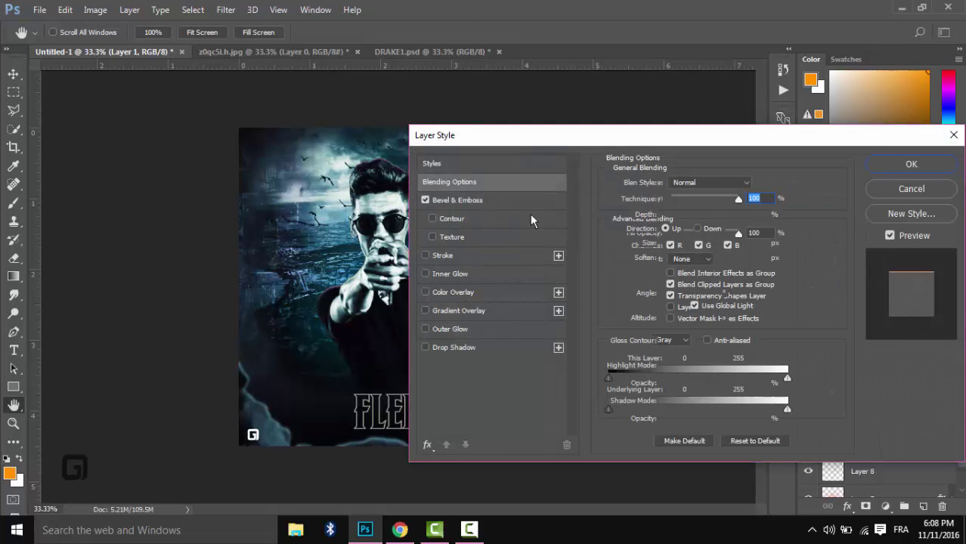
{"action": "left_click", "coordinate": [755, 368]}
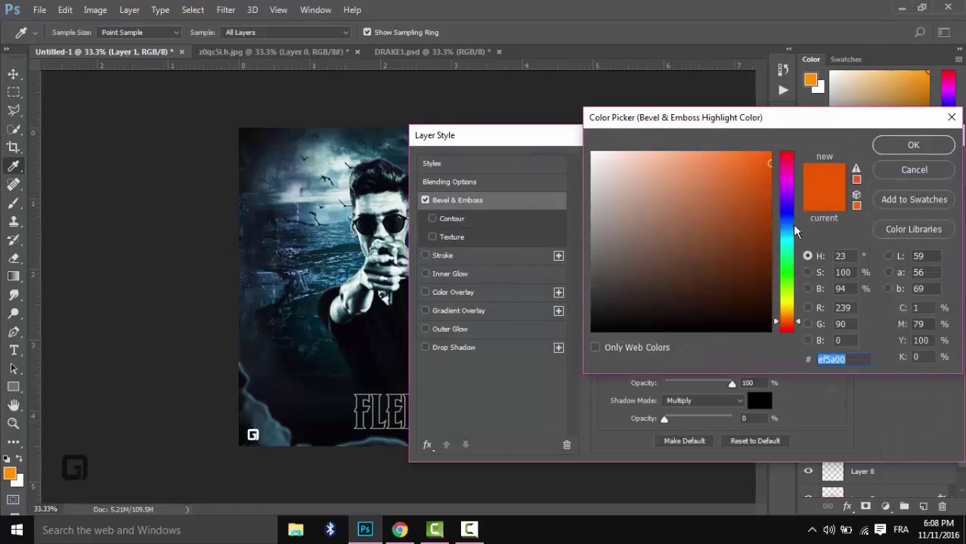